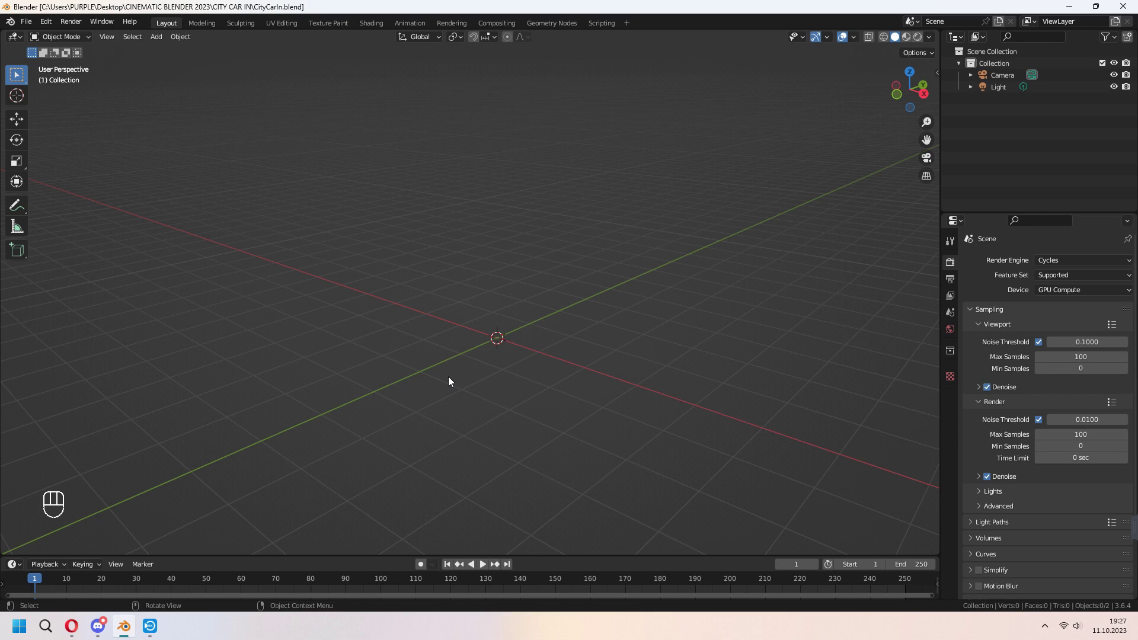
# Search the Sketchfab sidebar for 'interior car' and browse the results for the ZIS-101A Sport (1938)
pyautogui.moveTo(511, 373); pyautogui.dragTo(527, 361, button='middle')
pyautogui.press('n')
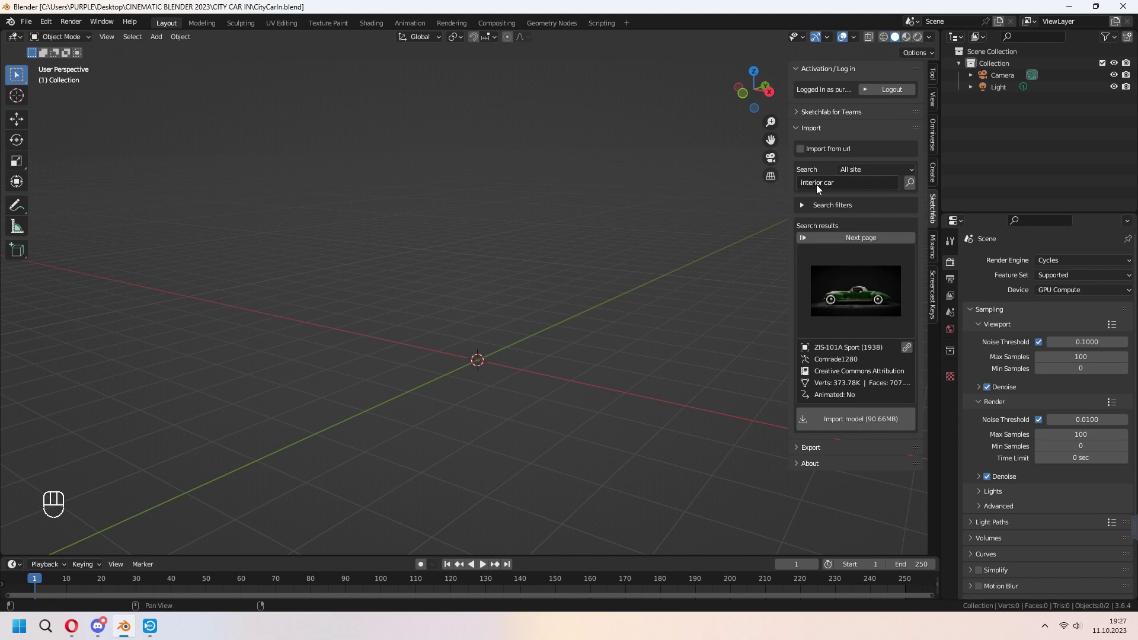
pyautogui.click(838, 303)
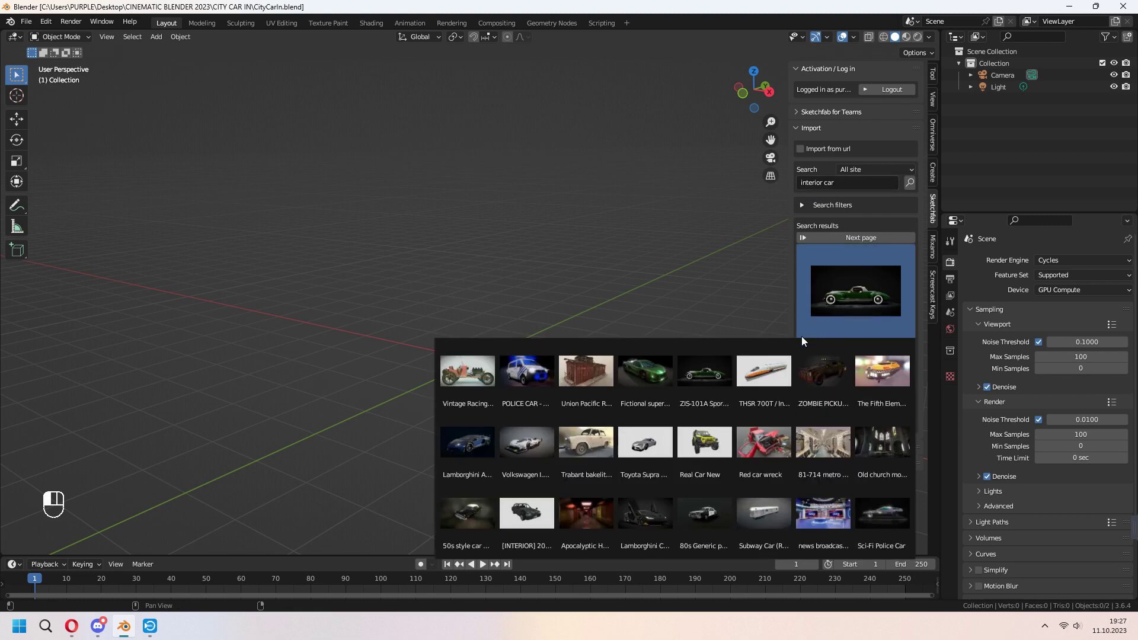
# Inspect the ZIS-101A Sport dashboard in the Sketchfab web viewer, then return to Blender
pyautogui.click(711, 372)
pyautogui.click(908, 348)
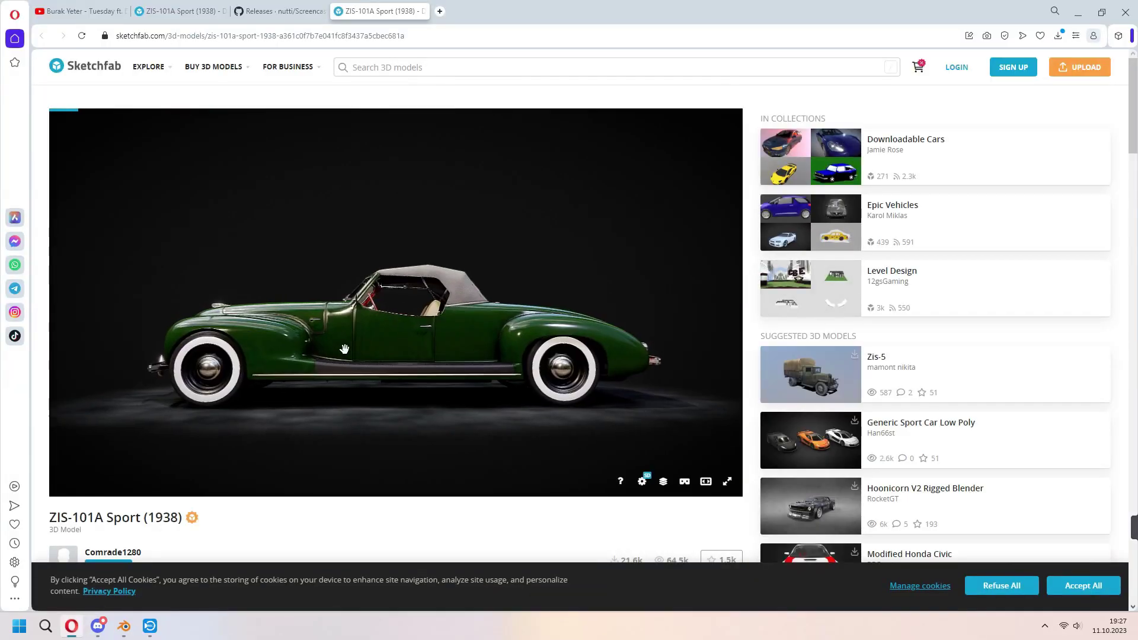
pyautogui.moveTo(285, 285); pyautogui.dragTo(238, 350)
pyautogui.scroll(8, 238, 349)
pyautogui.moveTo(370, 285); pyautogui.dragTo(368, 380)
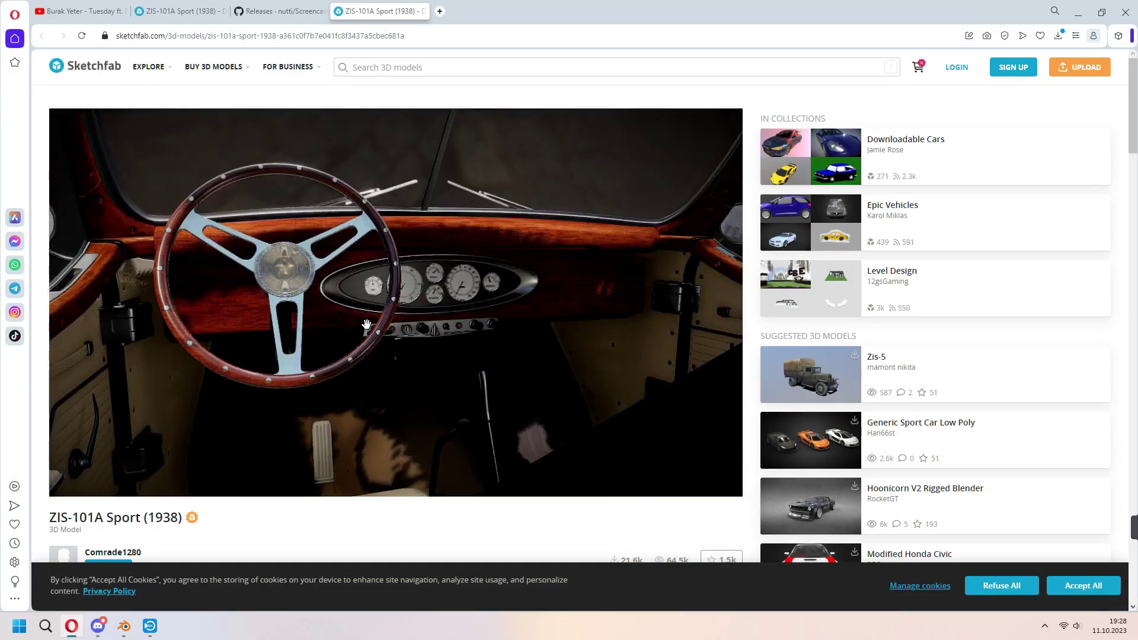
pyautogui.scroll(-5, 369, 381)
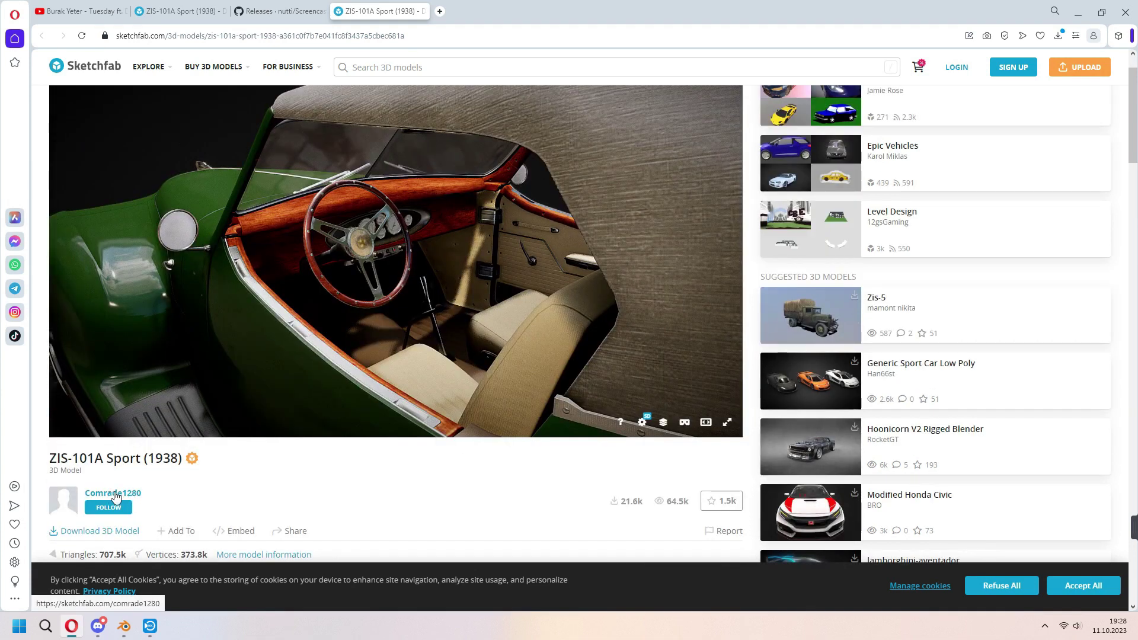
pyautogui.scroll(1, 388, 500)
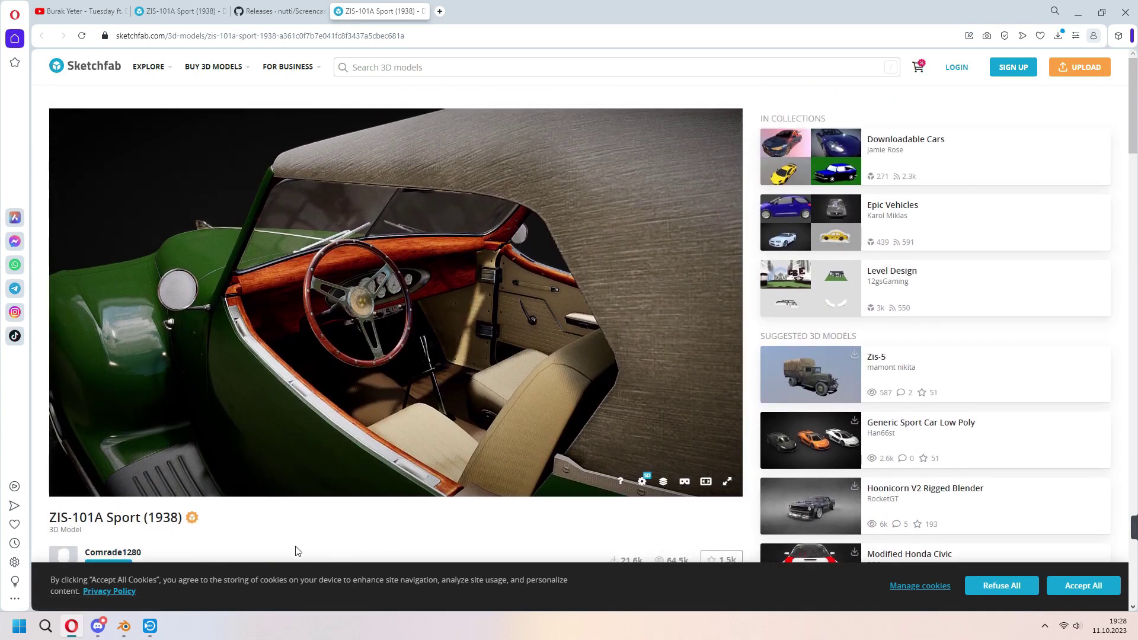
pyautogui.click(125, 627)
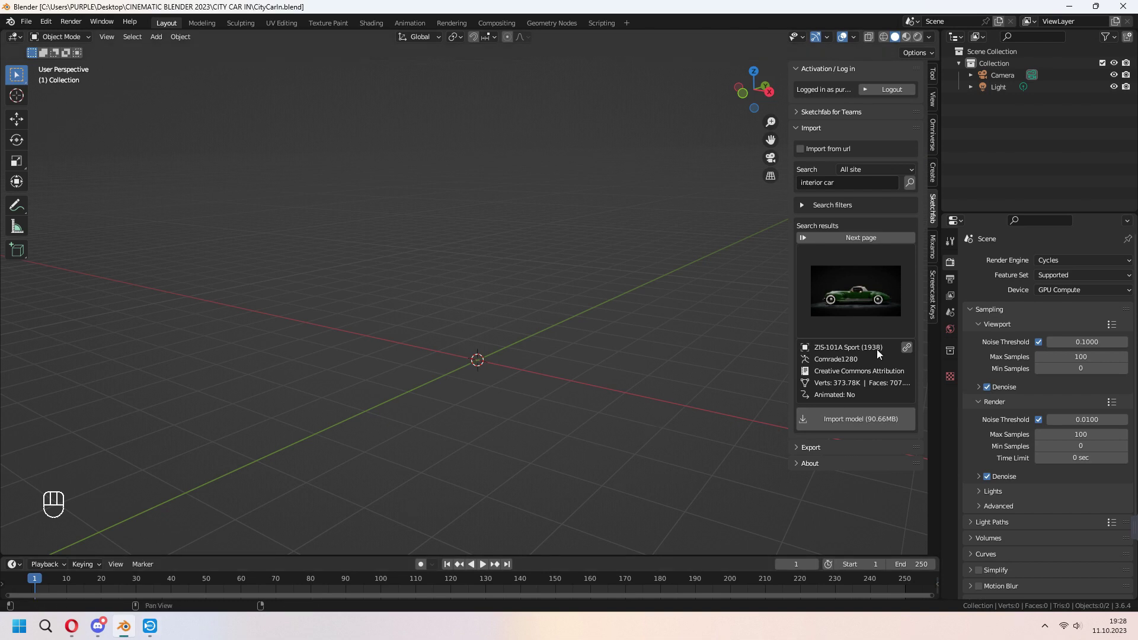
# Import the ZIS-101A Sport model and snap the 3D cursor to it
pyautogui.click(855, 418)
pyautogui.press('n')
pyautogui.hotkey('shift', 's')
pyautogui.click(598, 358)
# Delete the unwanted ground plane under the car
pyautogui.press('KP_0')
pyautogui.moveTo(585, 343)
pyautogui.mouseDown(button='middle')
pyautogui.moveTo(533, 362)
pyautogui.moveTo(636, 425)
pyautogui.mouseUp(button='middle')
pyautogui.click(636, 425)
pyautogui.press('x')
pyautogui.click(636, 426)
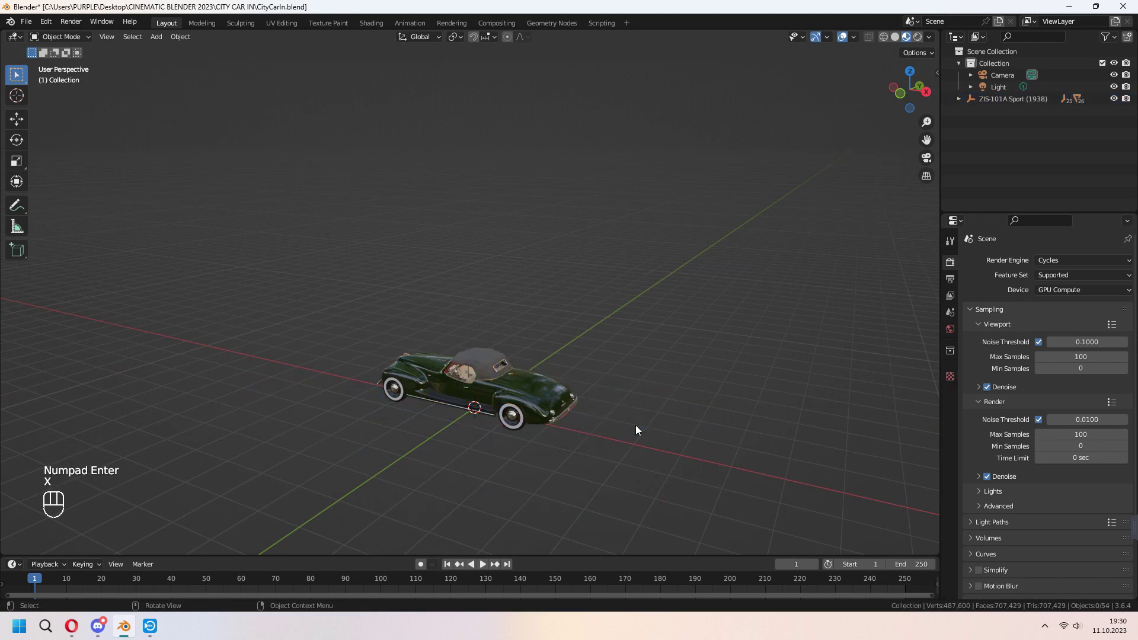
# Fly the scene camera inside the car behind the steering wheel and save the file
pyautogui.press('KP_0')
pyautogui.hotkey('shift', '`')
pyautogui.press('w')
pyautogui.press('w')
pyautogui.press('w')
pyautogui.press('w')
pyautogui.press('w')
pyautogui.press('w')
pyautogui.click(724, 392)
pyautogui.hotkey('ctrl', 's')
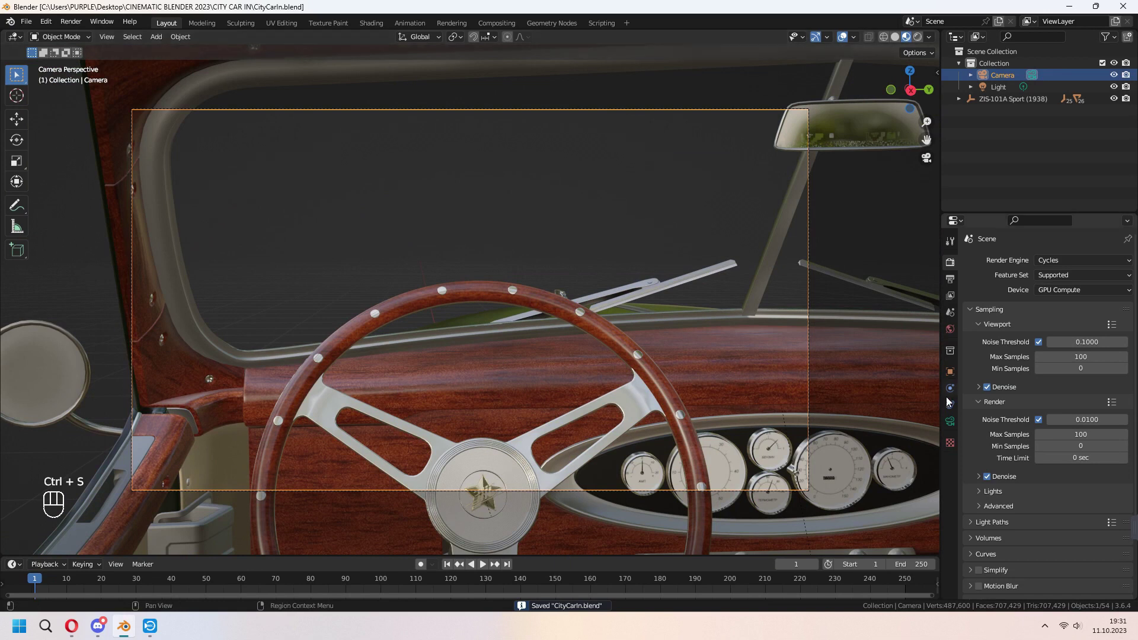
# Set the camera's focal length to 30 mm
pyautogui.click(950, 407)
pyautogui.doubleClick(1075, 317)
pyautogui.write('3')
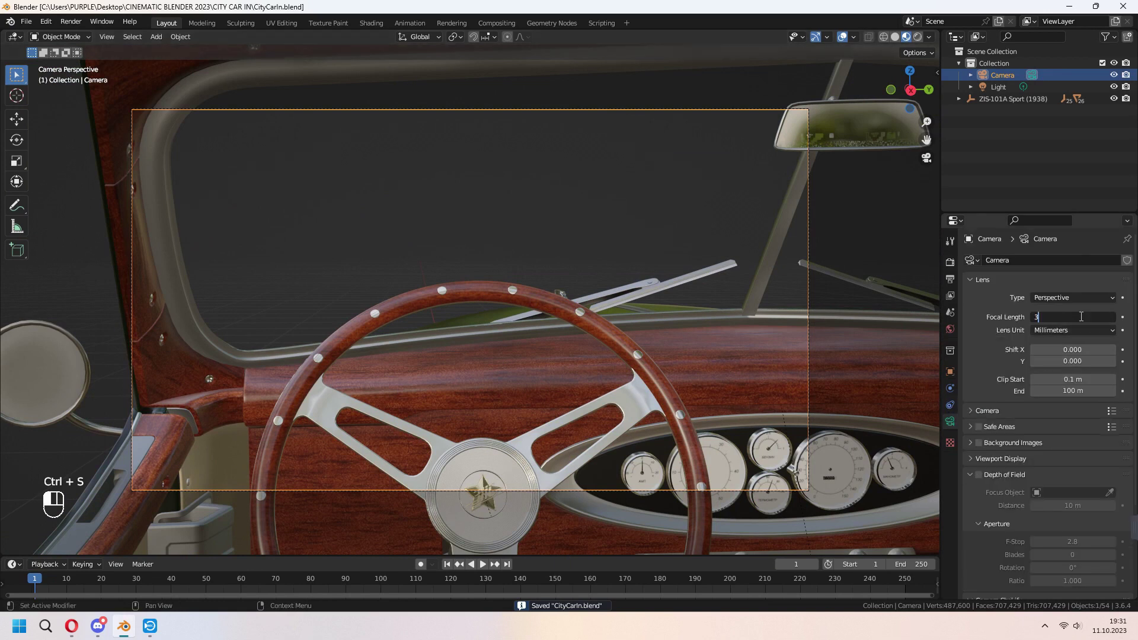
pyautogui.write('0')
pyautogui.press('Return')
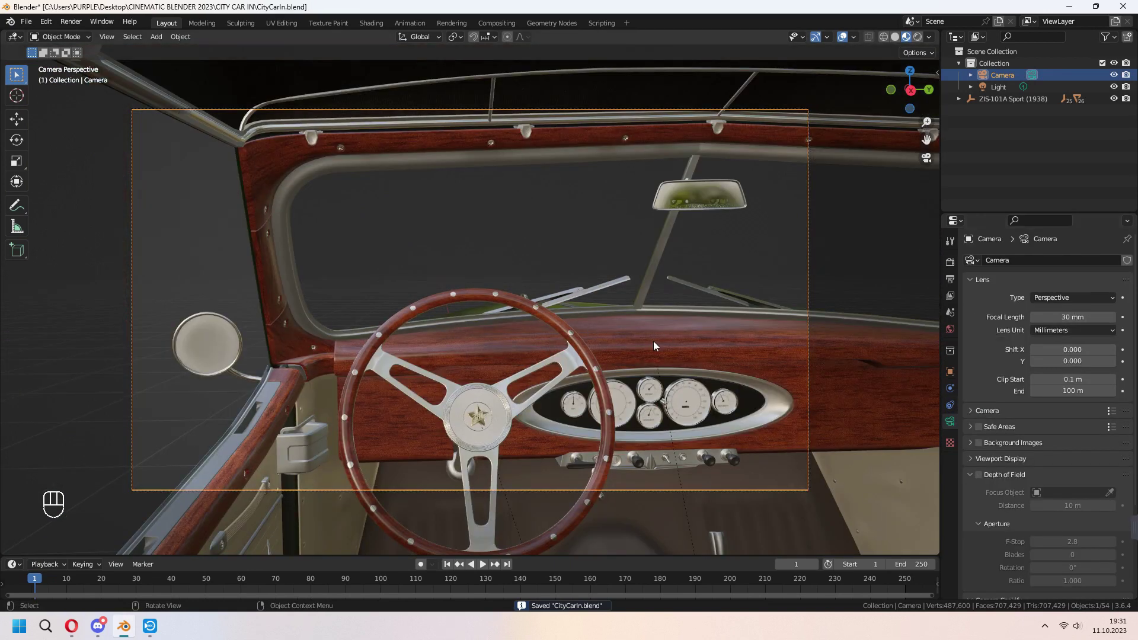
pyautogui.doubleClick(1066, 318)
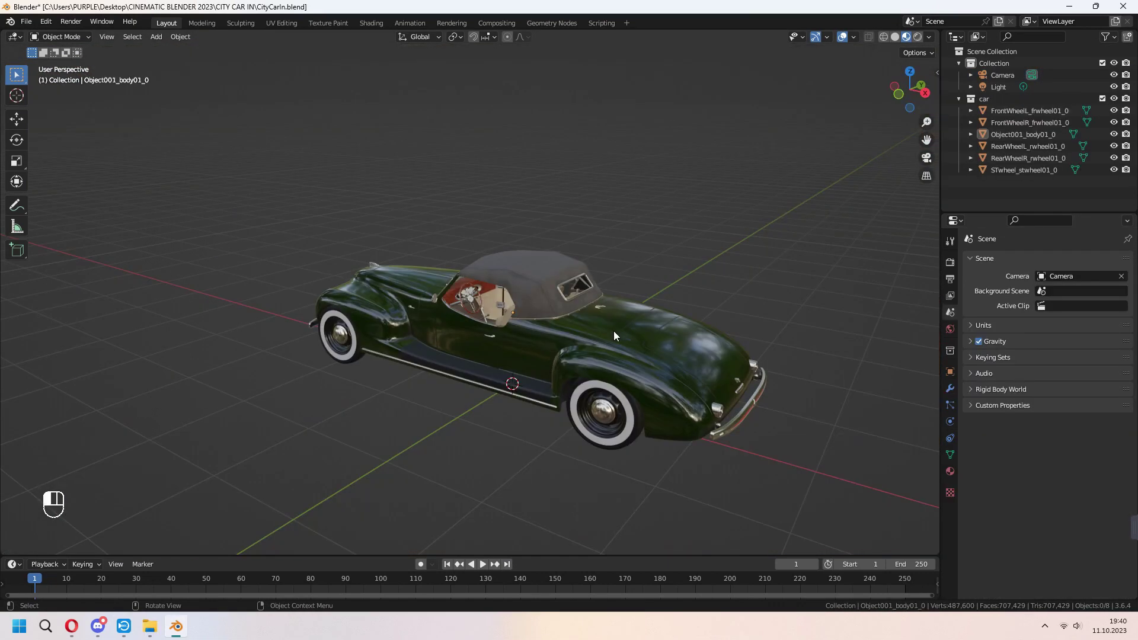
# Select the car body and show scene statistics in the status bar
pyautogui.click(613, 337)
pyautogui.press('Tab')
pyautogui.moveTo(613, 336); pyautogui.dragTo(675, 373, button='middle')
pyautogui.scroll(3, 724, 487)
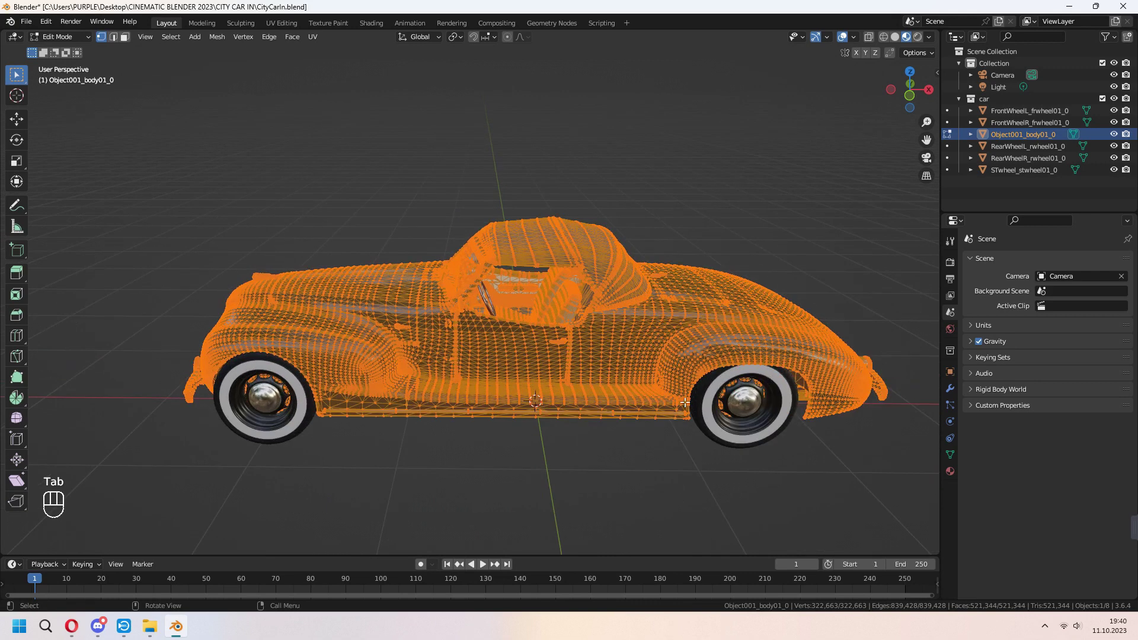
pyautogui.press('Tab')
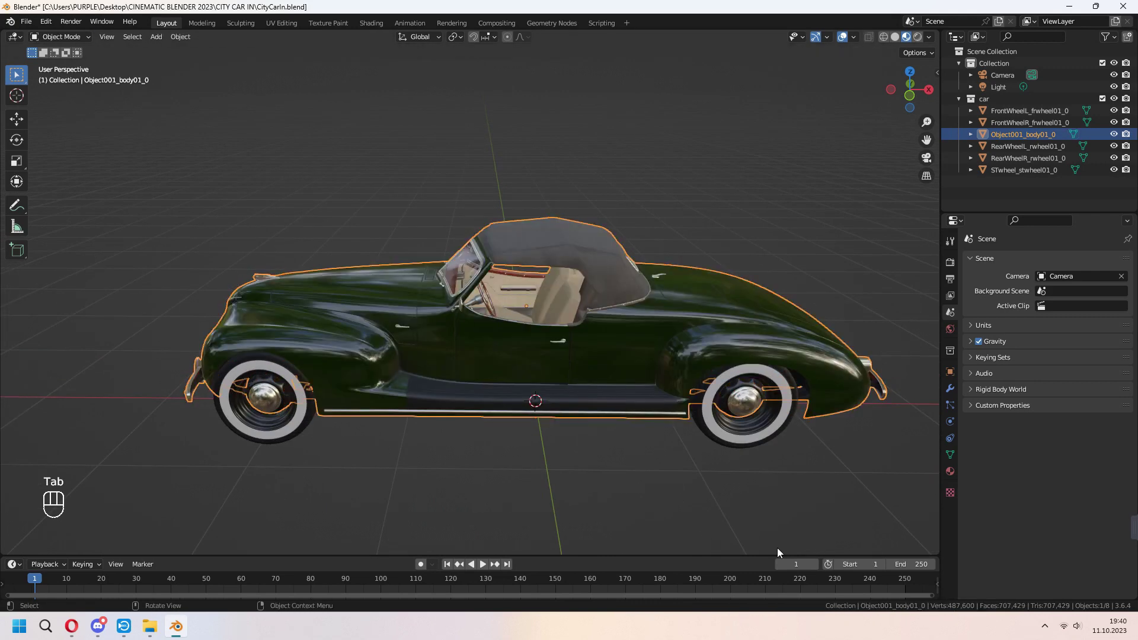
pyautogui.rightClick(812, 607)
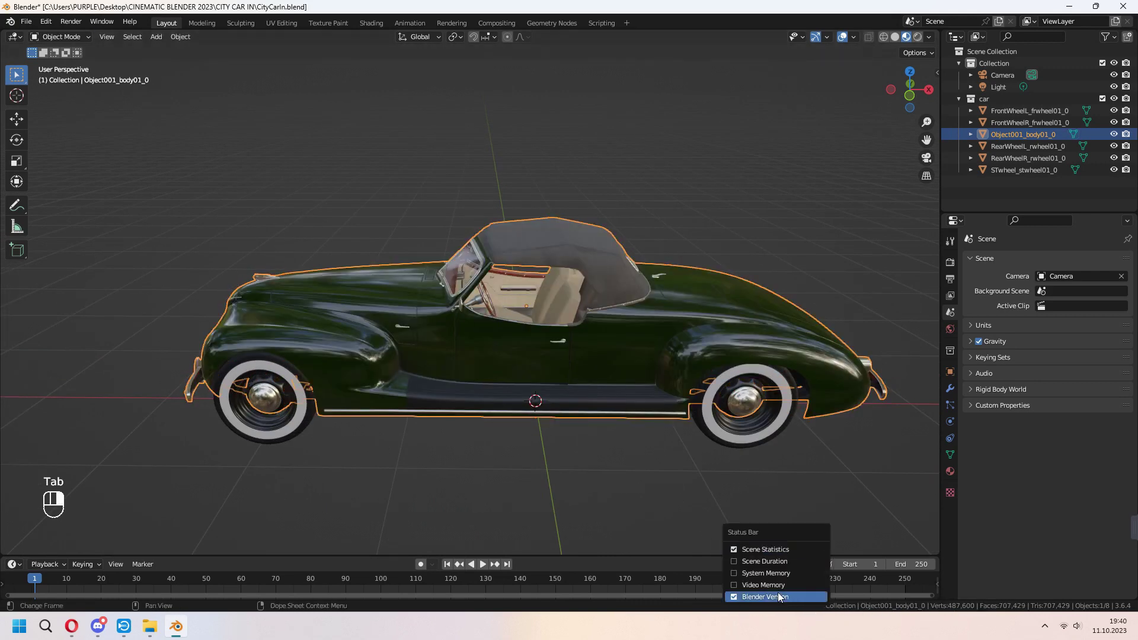
pyautogui.click(818, 552)
pyautogui.moveTo(654, 364); pyautogui.dragTo(711, 445, button='middle')
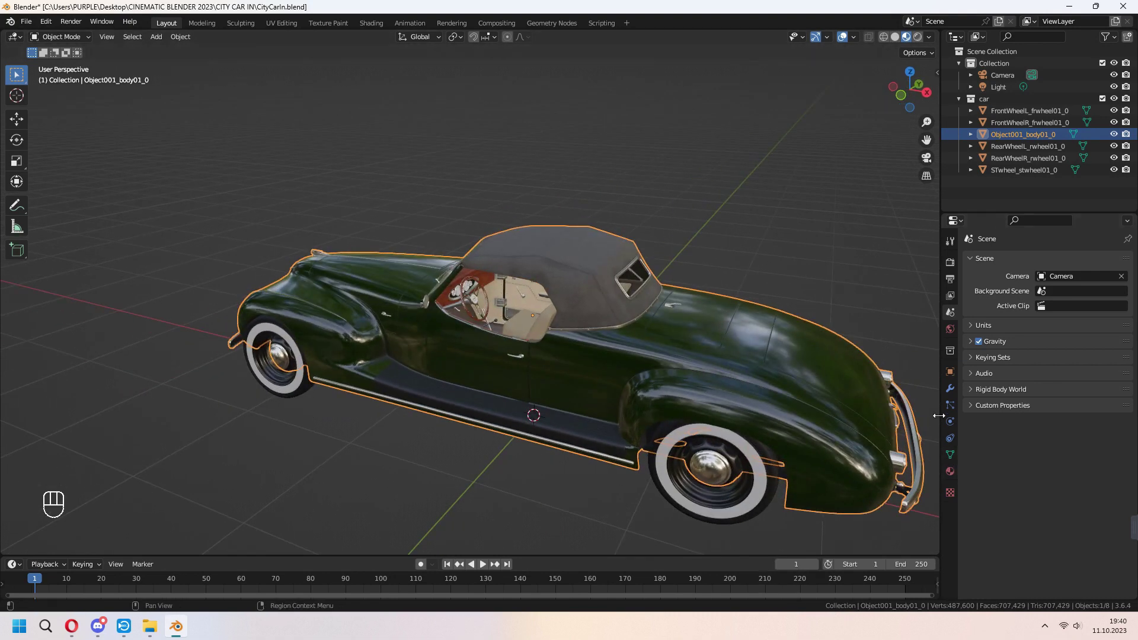
# Add a Decimate modifier to the car body with ratio 0.3 and apply it
pyautogui.click(950, 389)
pyautogui.click(1054, 261)
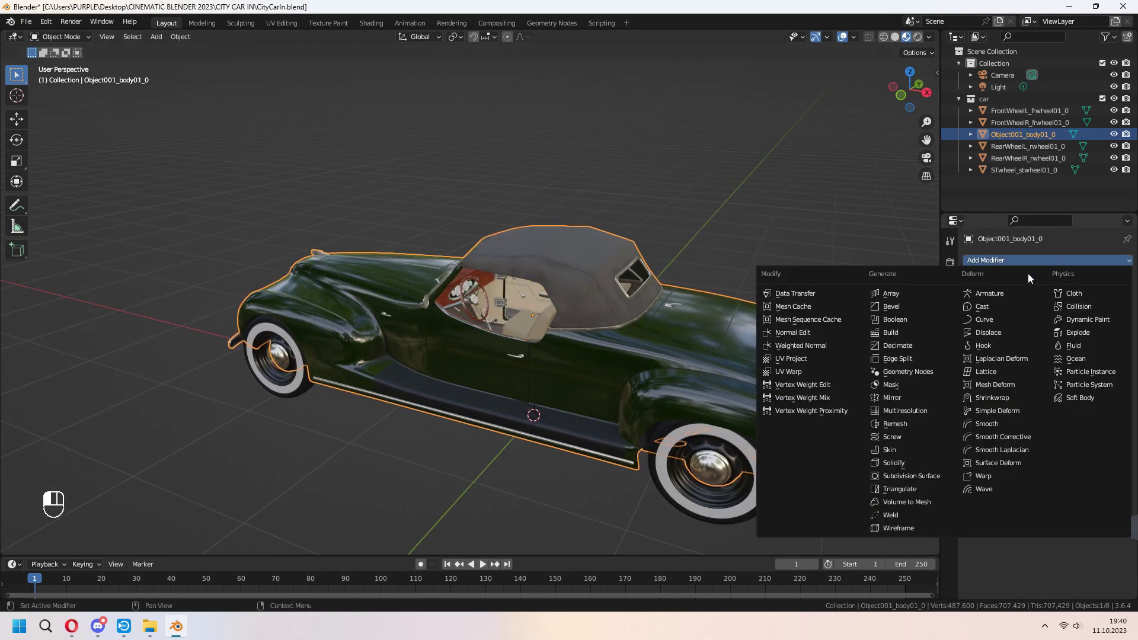
pyautogui.click(918, 343)
pyautogui.moveTo(908, 348); pyautogui.dragTo(841, 371, button='middle')
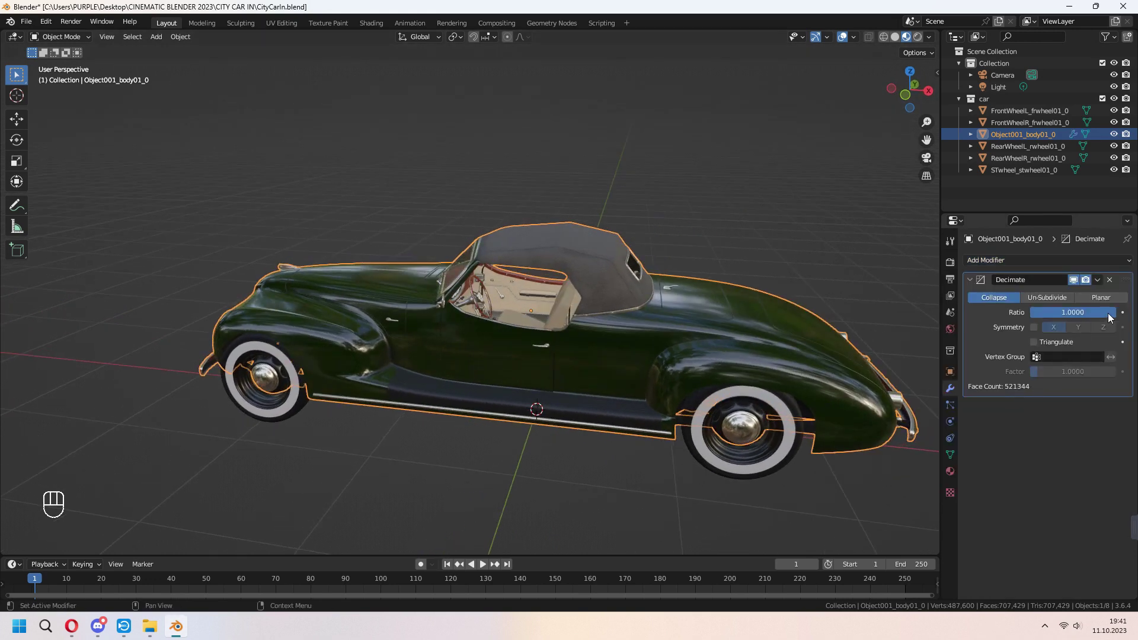
pyautogui.moveTo(1103, 313); pyautogui.dragTo(1074, 312)
pyautogui.click(1075, 312)
pyautogui.write('.3')
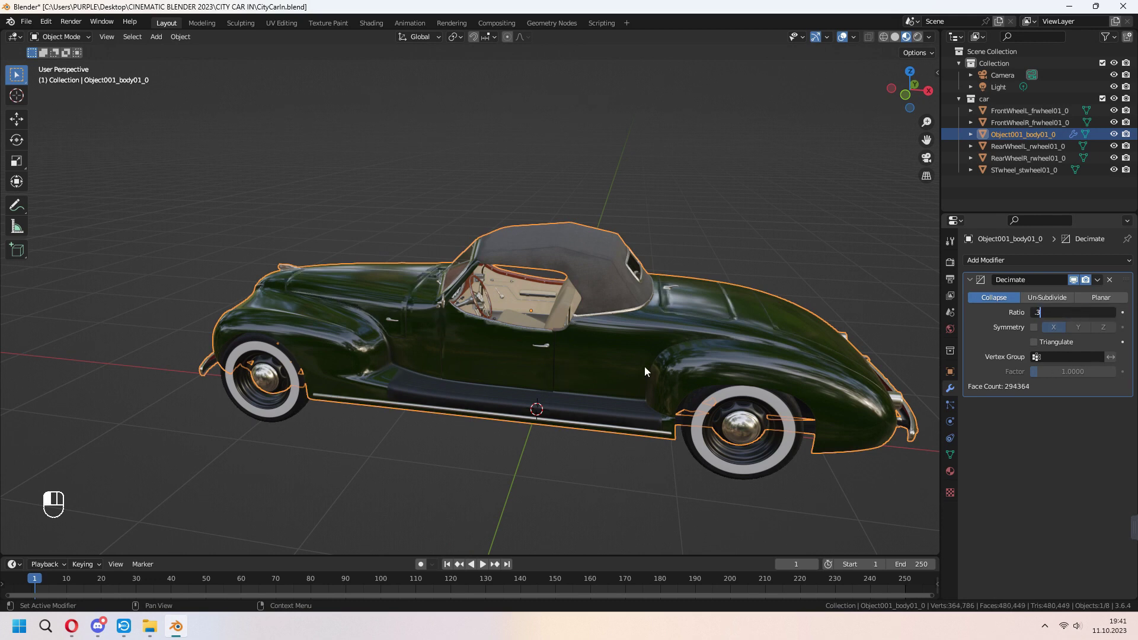
pyautogui.press('Return')
pyautogui.moveTo(447, 267); pyautogui.dragTo(726, 338, button='middle')
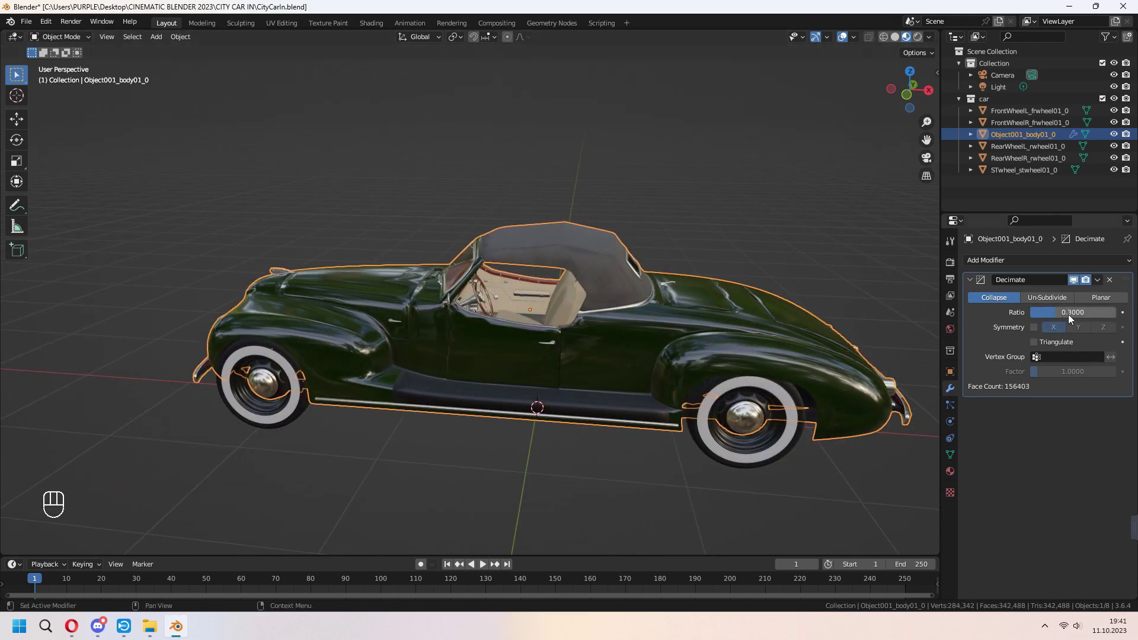
pyautogui.click(1097, 280)
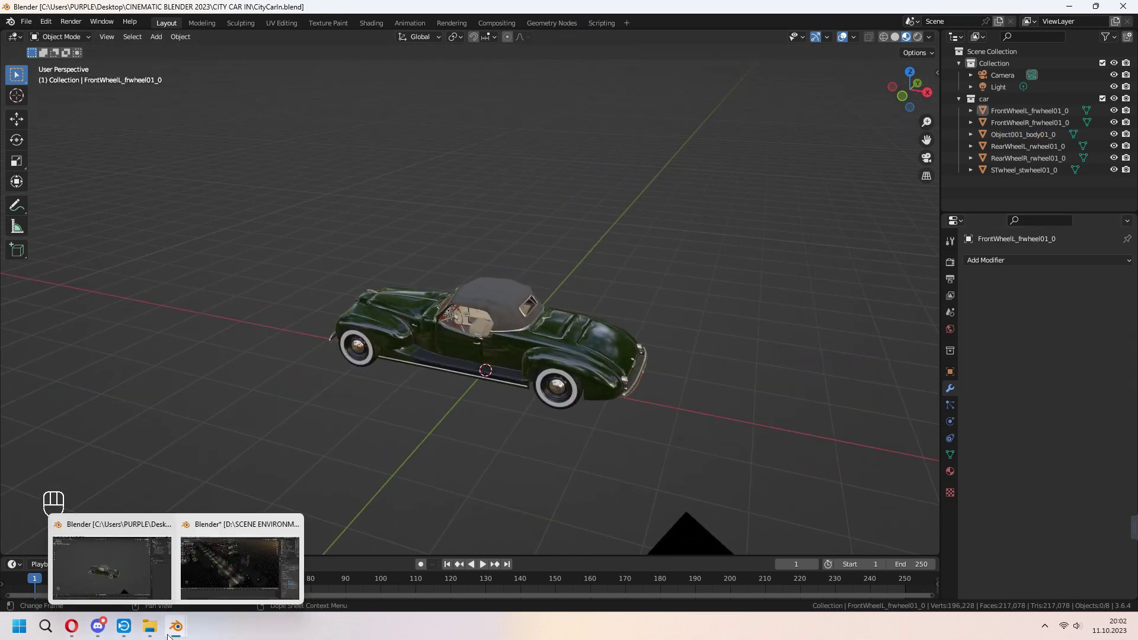
# Play the city chase animation through the scene camera in rendered shading
pyautogui.click(218, 567)
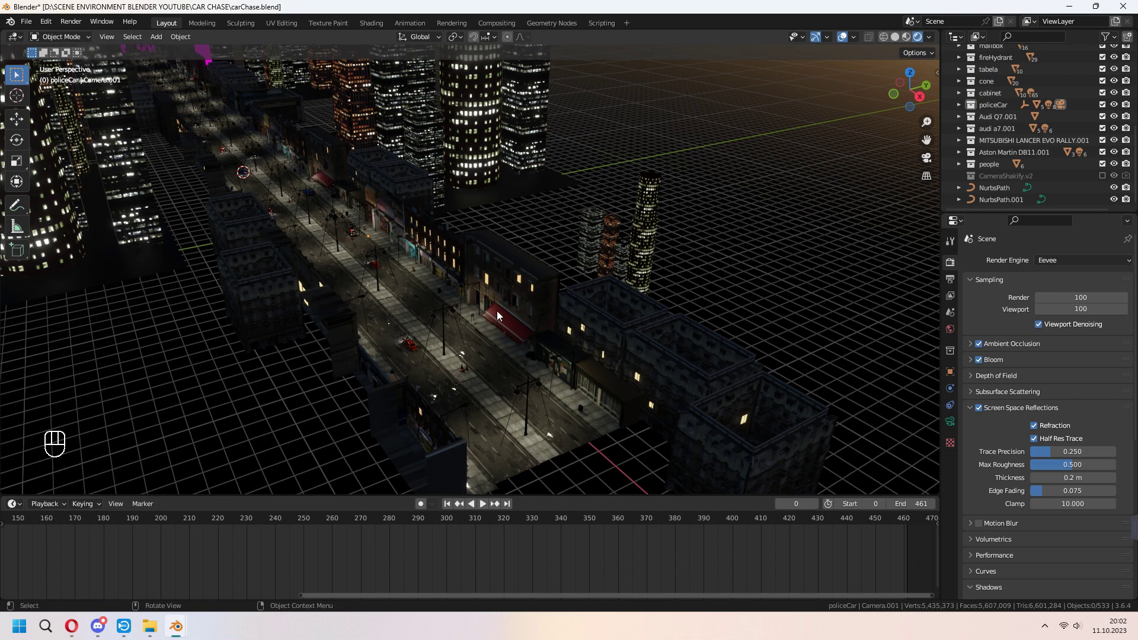
pyautogui.press('KP_0')
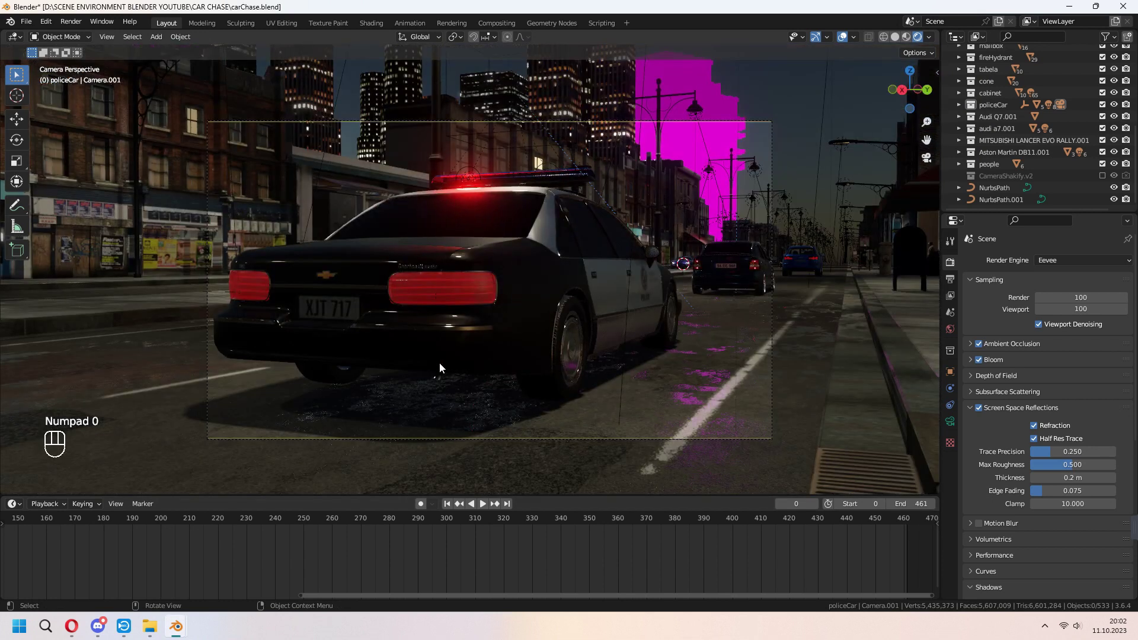
pyautogui.press('space')
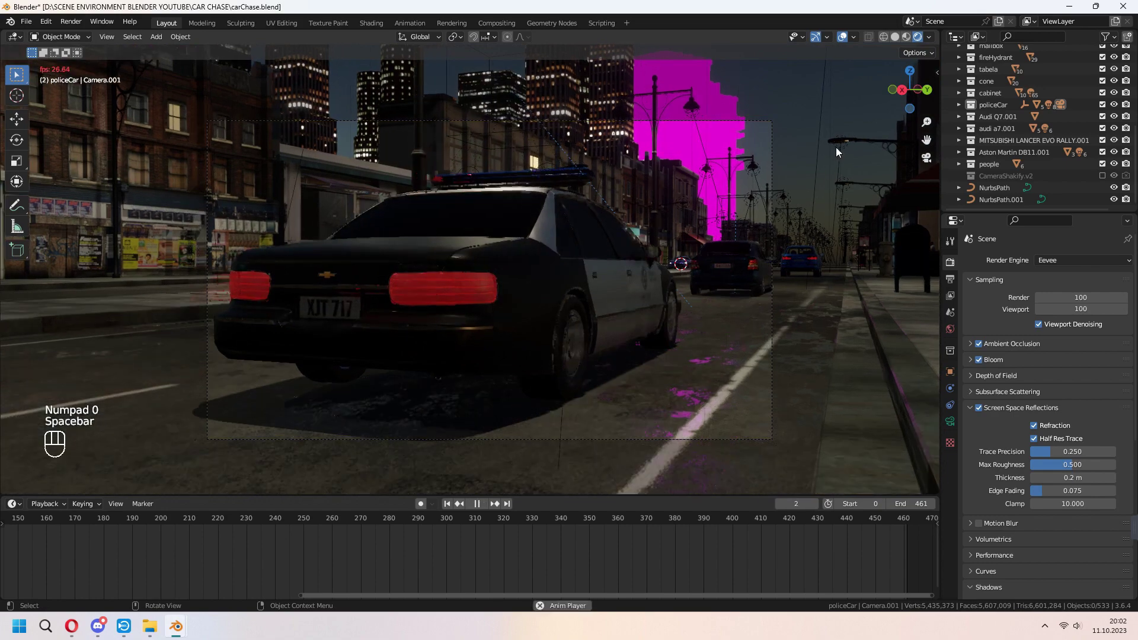
pyautogui.press('space')
pyautogui.click(905, 37)
pyautogui.press('space')
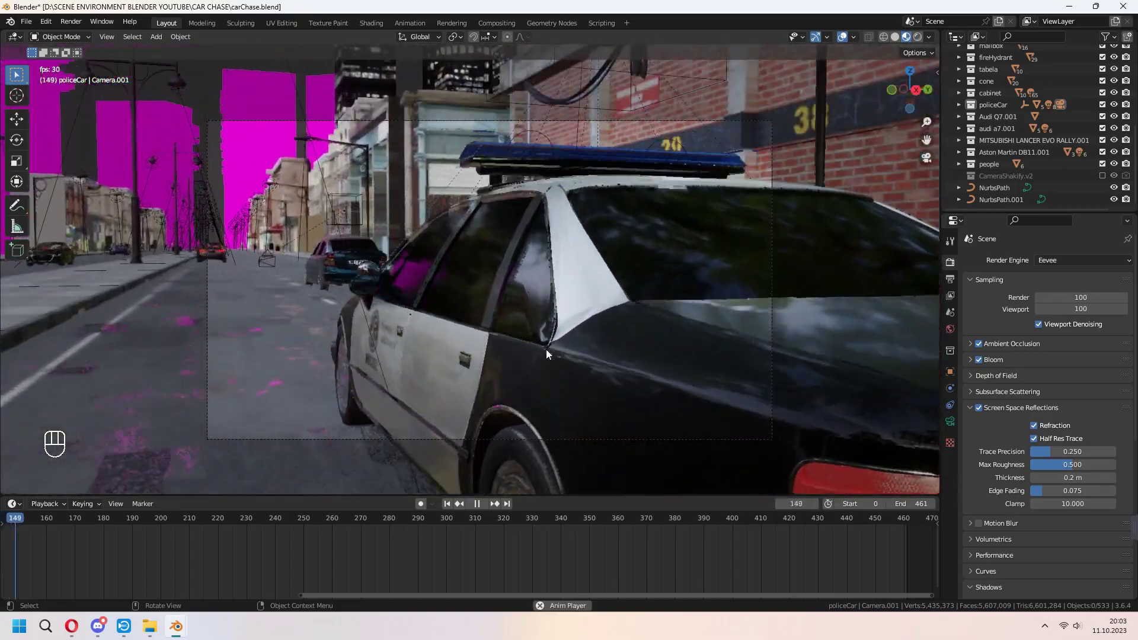
pyautogui.press('space')
# Orbit out to a city overview and select one of the buildings
pyautogui.moveTo(488, 335)
pyautogui.mouseDown(button='middle')
pyautogui.moveTo(501, 326)
pyautogui.moveTo(396, 203)
pyautogui.mouseUp(button='middle')
pyautogui.scroll(-5, 532, 311)
pyautogui.scroll(-5, 533, 310)
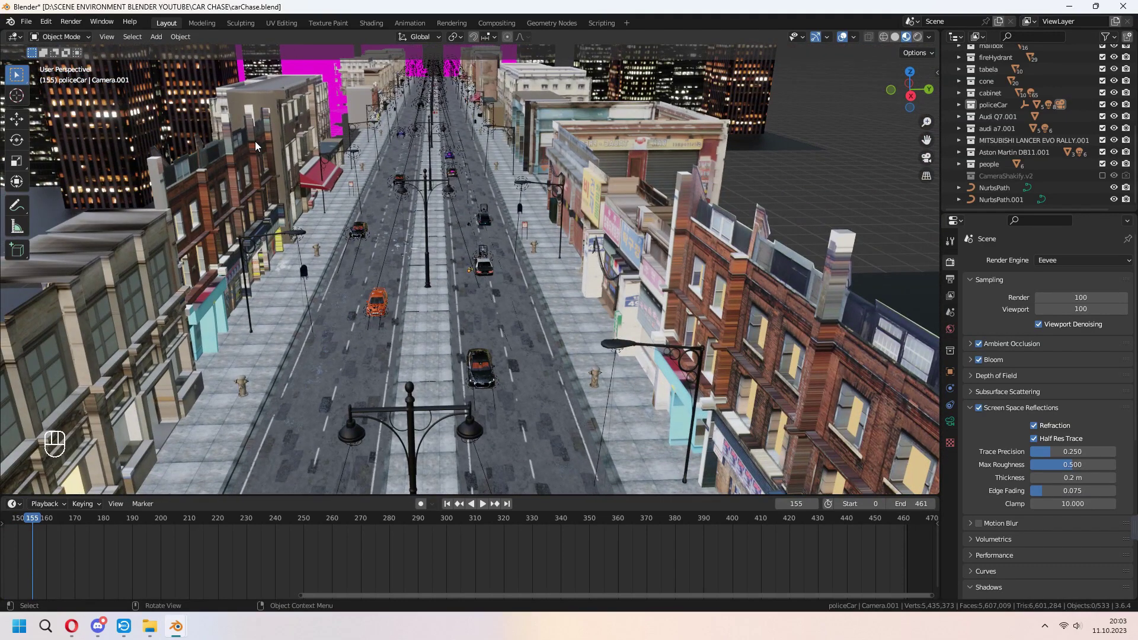
pyautogui.moveTo(273, 154); pyautogui.dragTo(484, 126, button='middle')
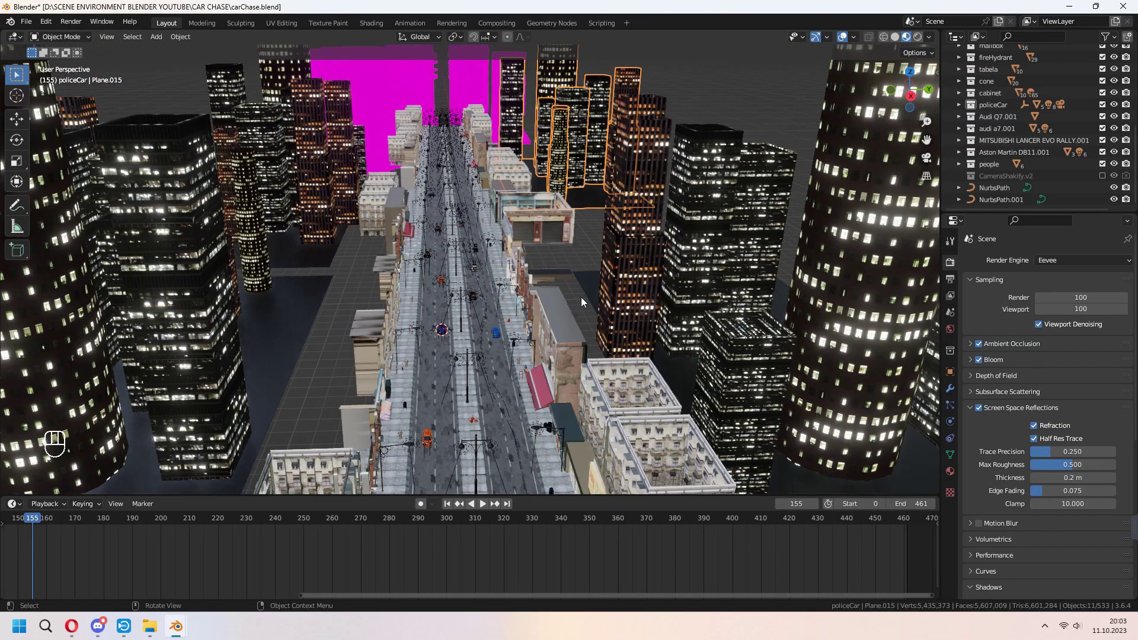
pyautogui.moveTo(581, 297)
pyautogui.mouseDown(button='middle')
pyautogui.moveTo(567, 321)
pyautogui.moveTo(592, 328)
pyautogui.moveTo(563, 322)
pyautogui.mouseUp(button='middle')
pyautogui.keyDown('shift'); pyautogui.click(592, 327); pyautogui.keyUp('shift')
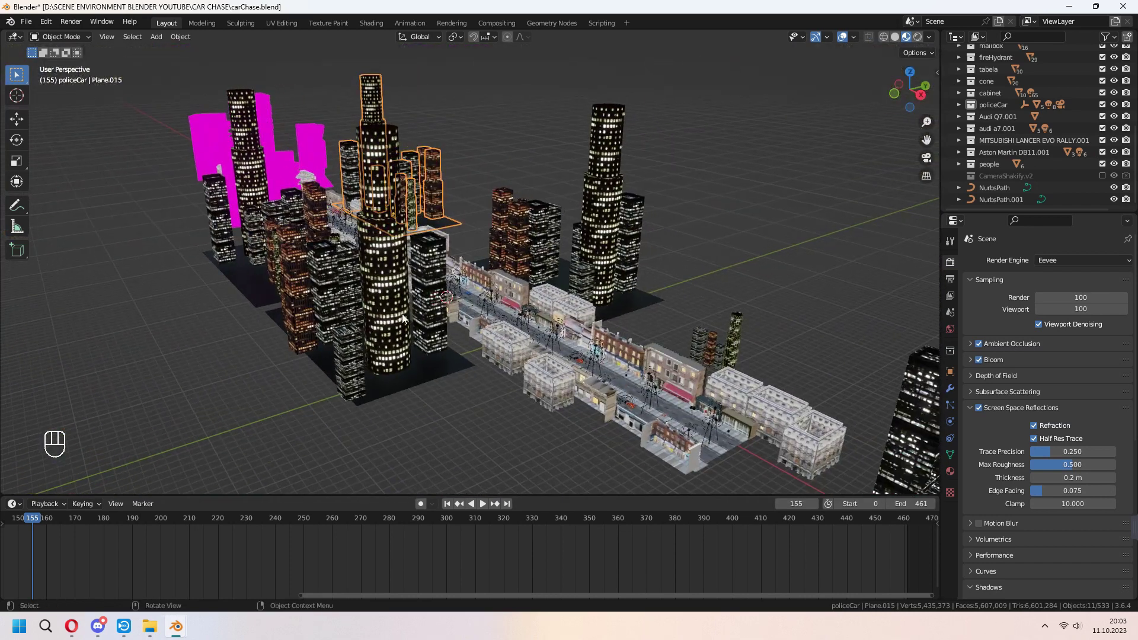
pyautogui.moveTo(444, 369); pyautogui.dragTo(464, 356, button='middle')
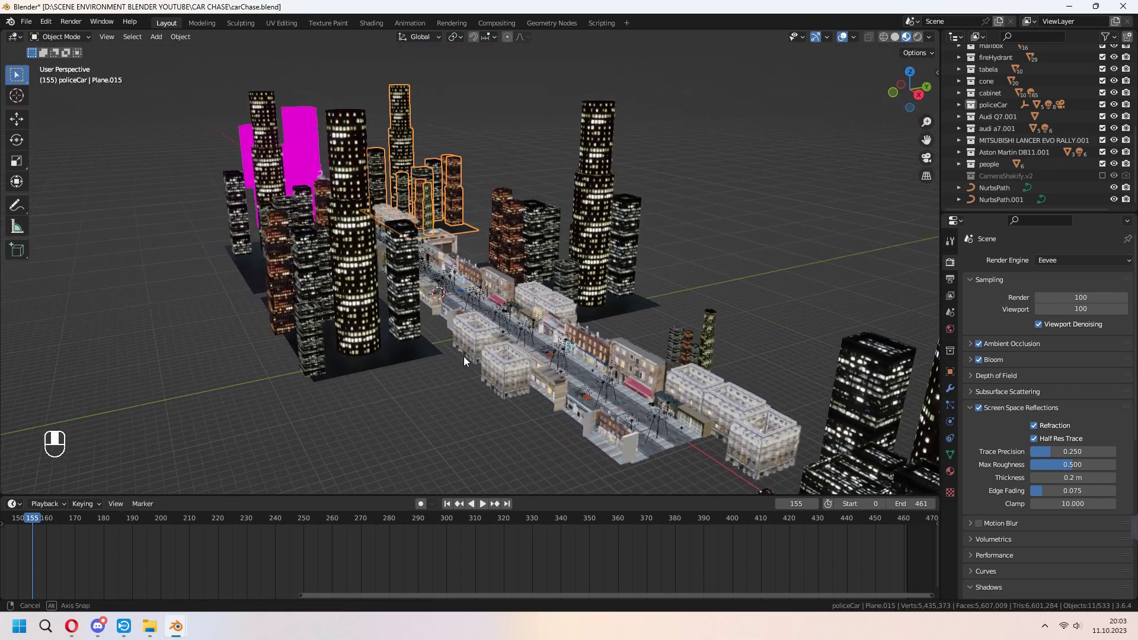
# Switch briefly to the car scene window and back to the city file
pyautogui.click(177, 626)
pyautogui.click(232, 560)
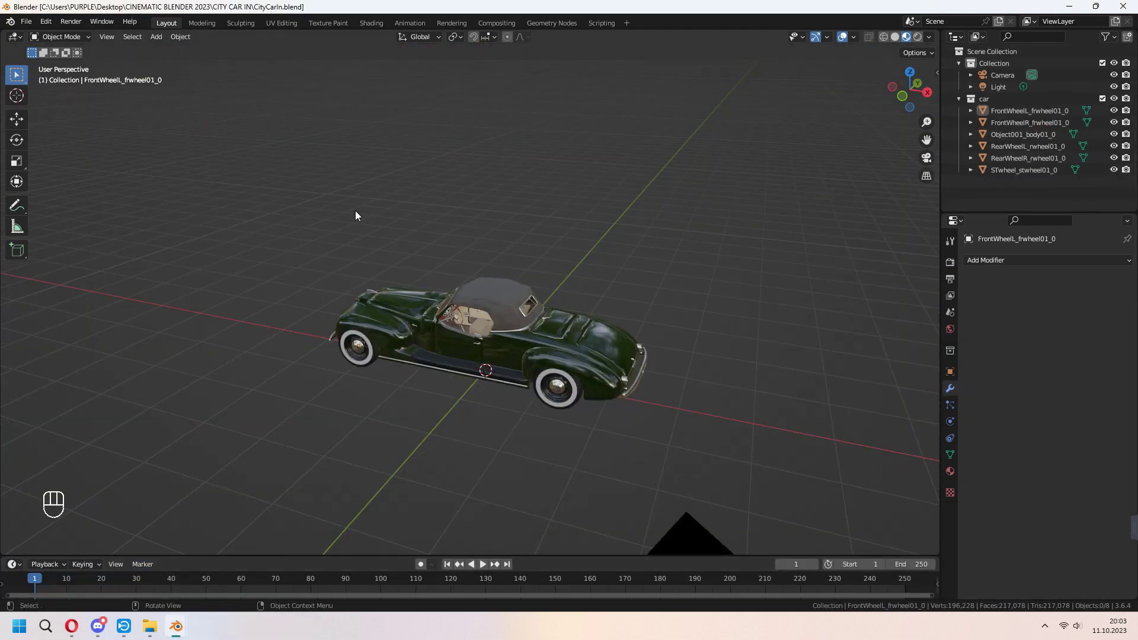
pyautogui.scroll(4, 458, 323)
pyautogui.scroll(4, 458, 323)
pyautogui.click(177, 626)
pyautogui.click(228, 568)
pyautogui.moveTo(541, 306)
pyautogui.mouseDown(button='middle')
pyautogui.moveTo(567, 330)
pyautogui.moveTo(582, 385)
pyautogui.moveTo(556, 343)
pyautogui.mouseUp(button='middle')
# Hide the tall towers and move the street buildings into a new ALL CITY collection
pyautogui.press('h')
pyautogui.moveTo(199, 133); pyautogui.dragTo(896, 408)
pyautogui.press('m')
pyautogui.click(622, 302)
pyautogui.write('ALL CITY')
pyautogui.press('Return')
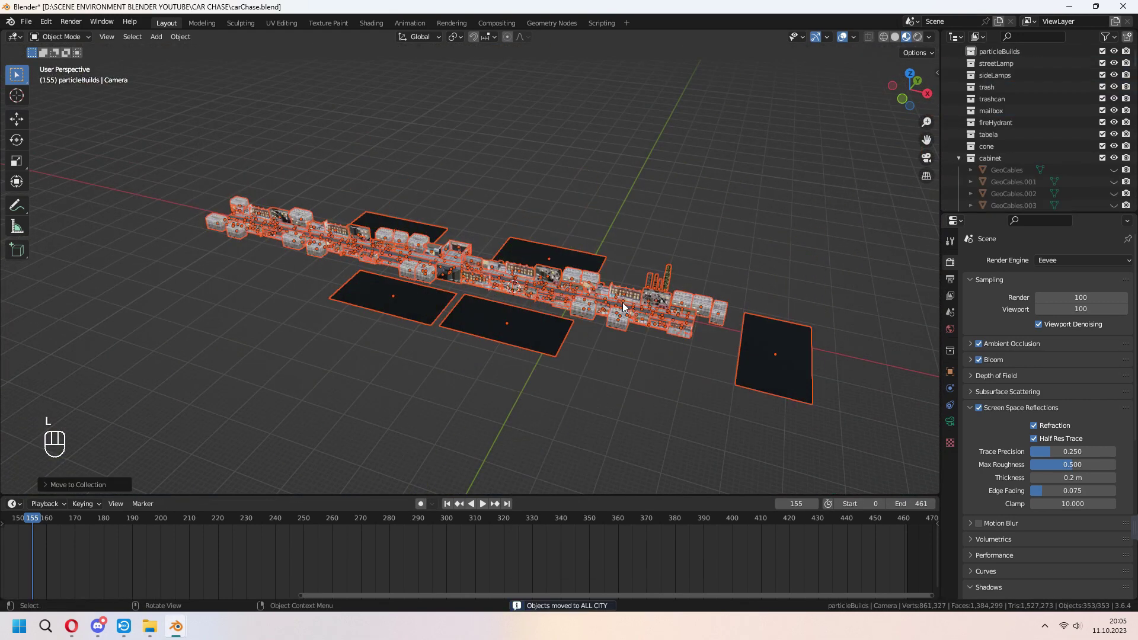
pyautogui.scroll(-3, 1098, 149)
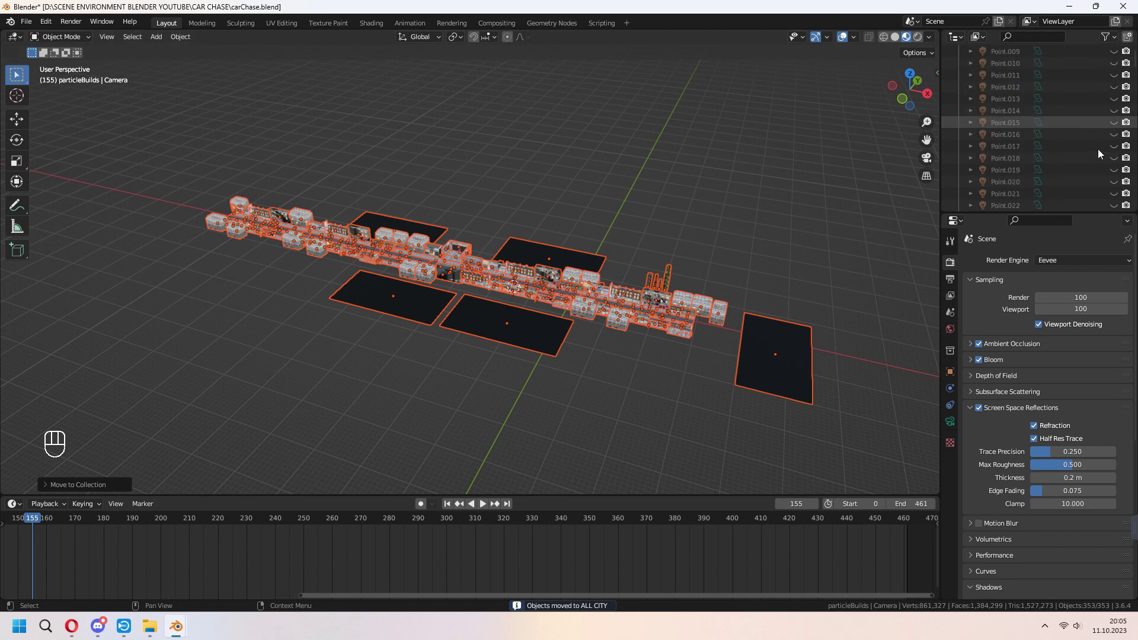
pyautogui.click(969, 158)
# Append the ALL CITY collection from carChase.blend into the car scene
pyautogui.moveTo(176, 626)
pyautogui.click(125, 557)
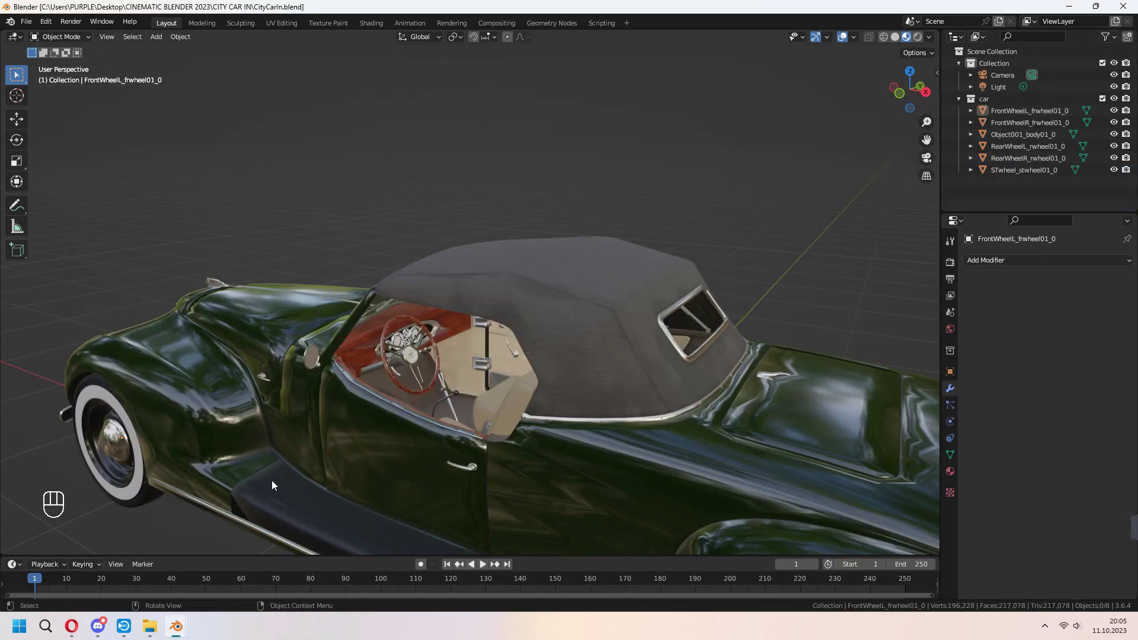
pyautogui.click(28, 21)
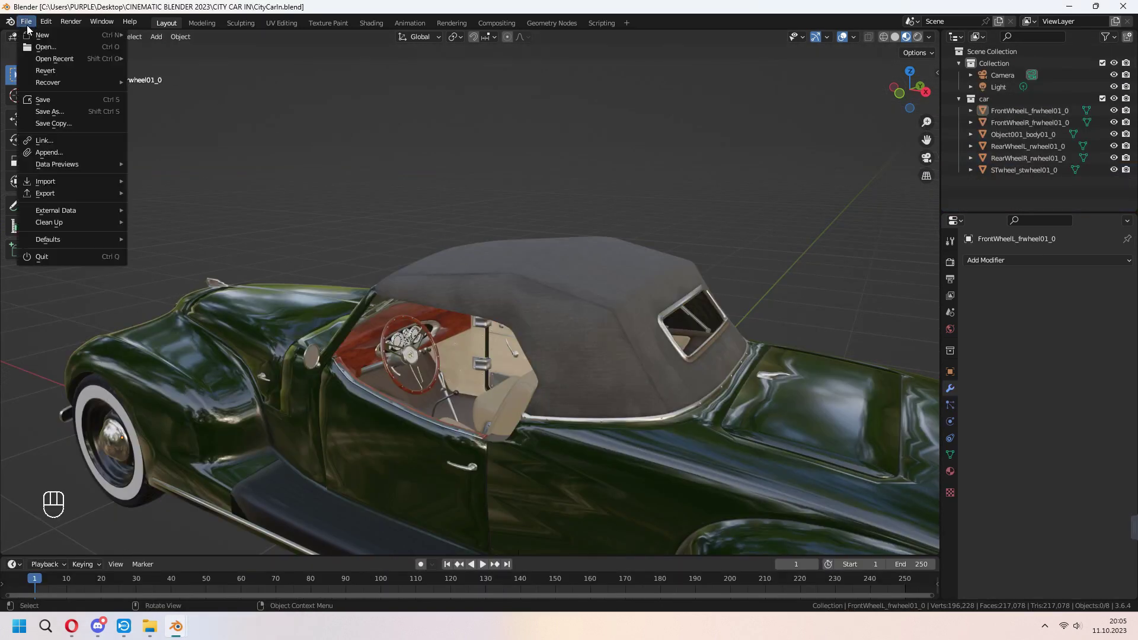
pyautogui.click(54, 155)
pyautogui.doubleClick(442, 311)
pyautogui.scroll(-2, 689, 350)
pyautogui.scroll(-2, 689, 350)
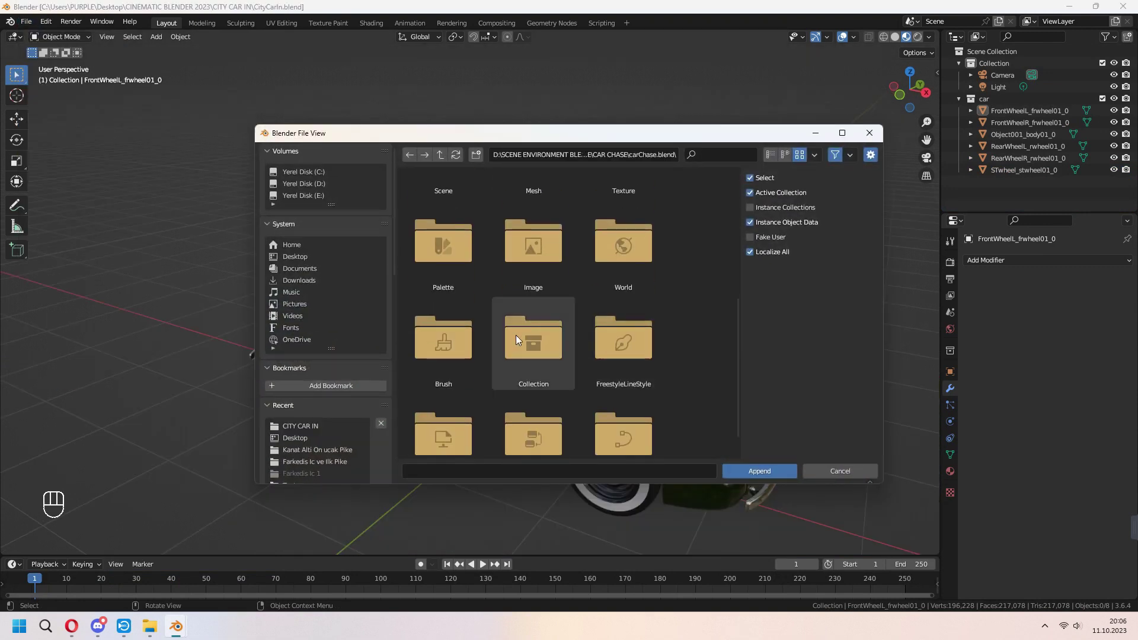
pyautogui.doubleClick(534, 347)
pyautogui.click(443, 218)
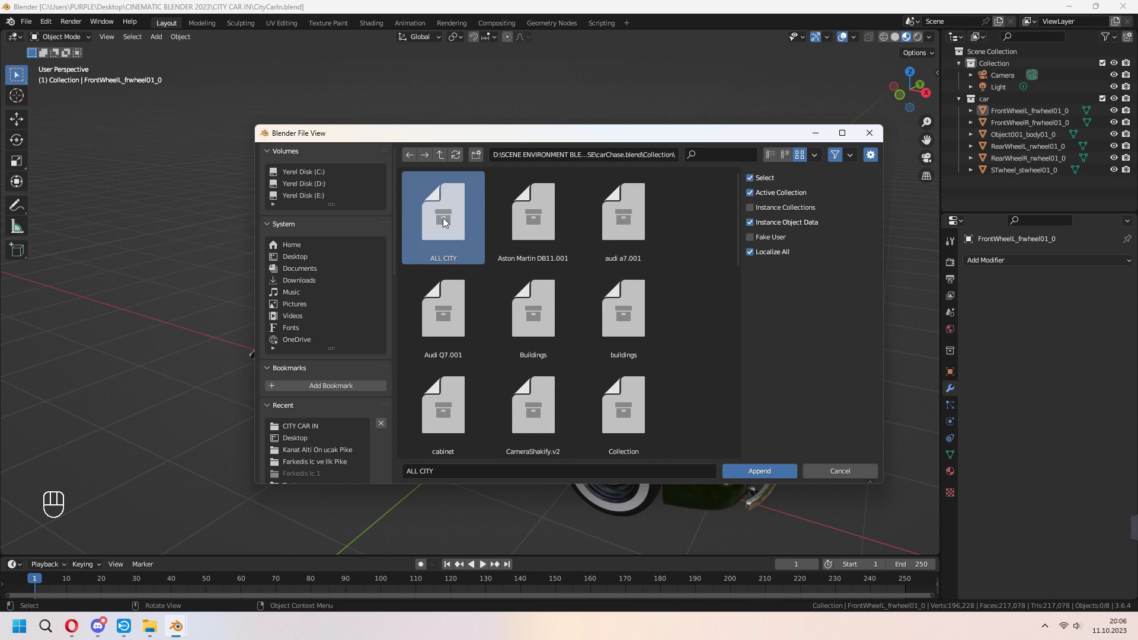
pyautogui.click(753, 471)
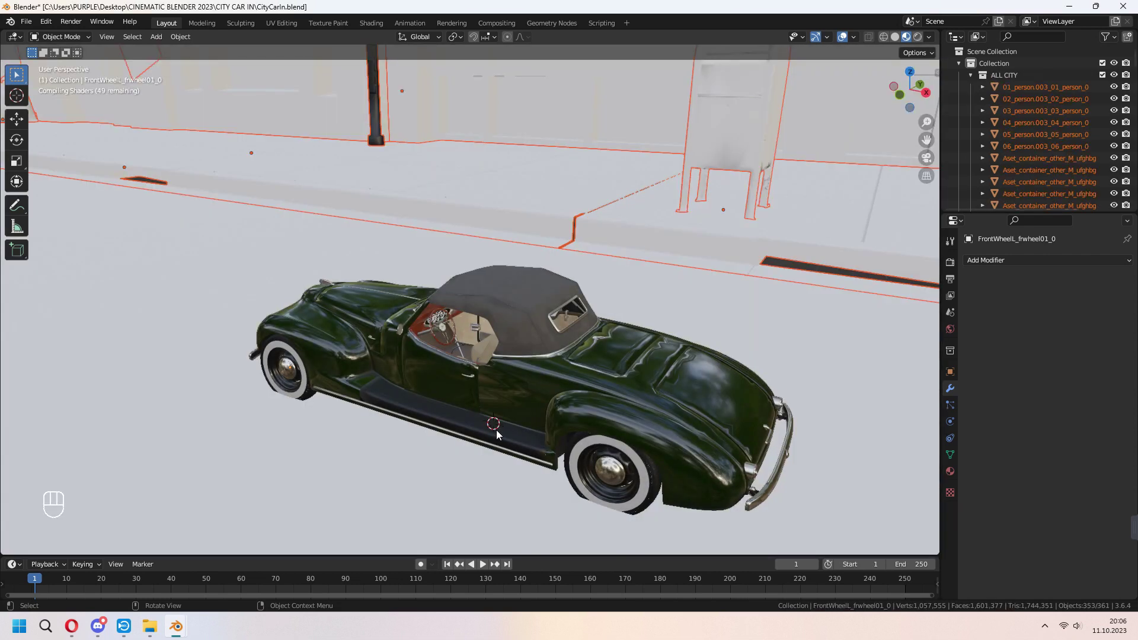
pyautogui.scroll(-8, 495, 429)
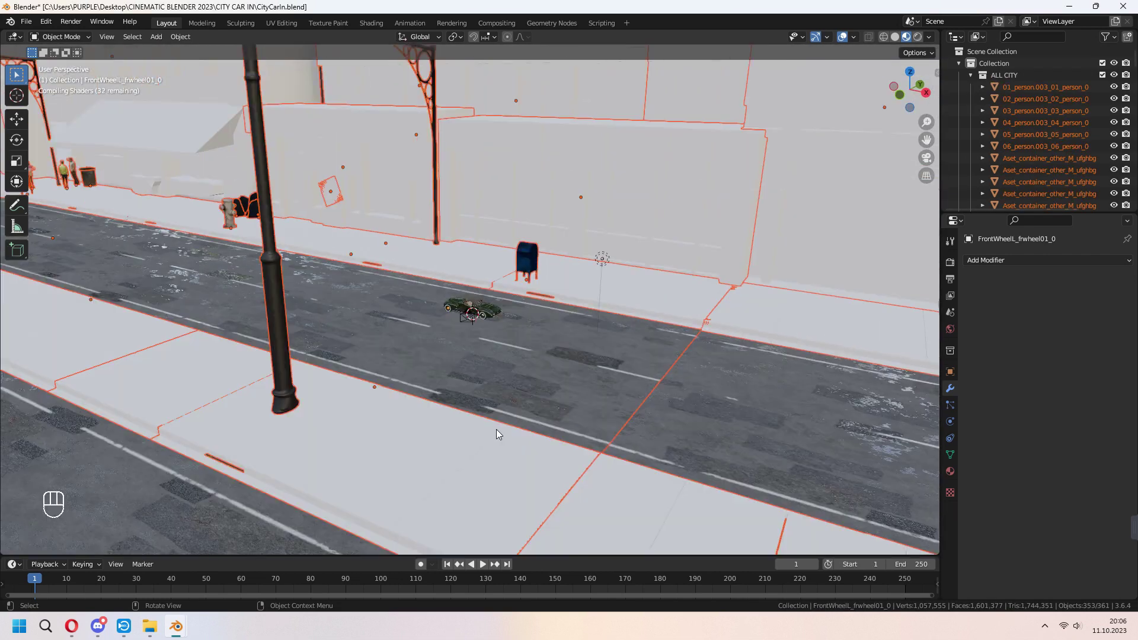
pyautogui.moveTo(498, 430); pyautogui.dragTo(570, 441, button='middle')
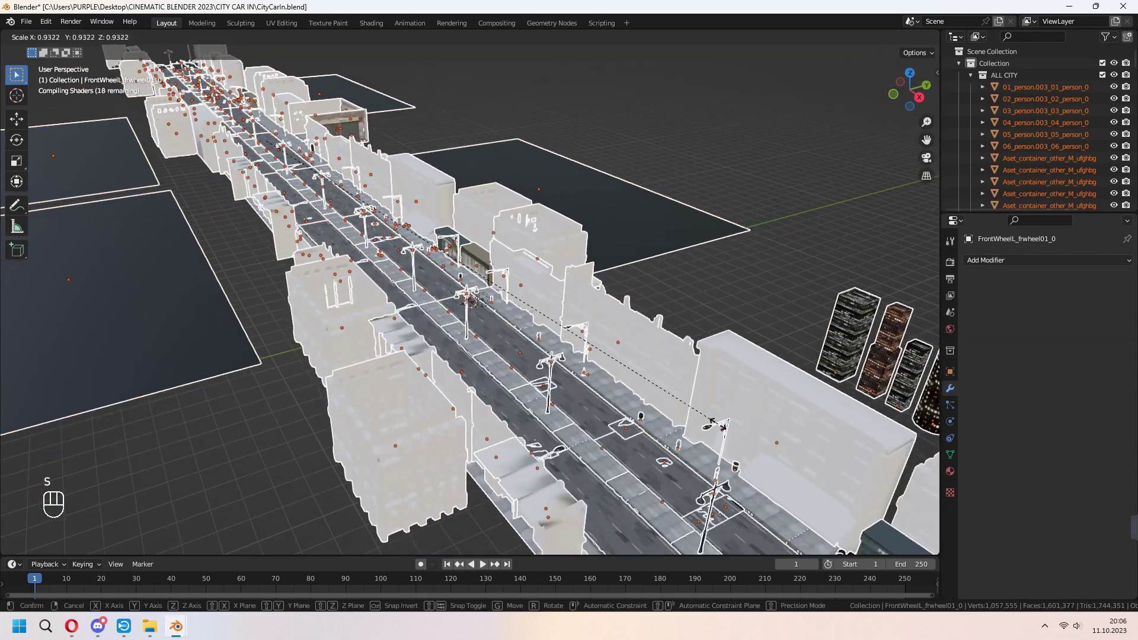
pyautogui.scroll(-5, 570, 444)
pyautogui.scroll(6, 587, 374)
pyautogui.scroll(4, 569, 351)
pyautogui.scroll(-8, 581, 339)
# Select the building-scatter plane and expand its particle Children, Viewport Display and Render panels
pyautogui.moveTo(533, 355); pyautogui.dragTo(578, 374, button='middle')
pyautogui.click(479, 204)
pyautogui.click(972, 495)
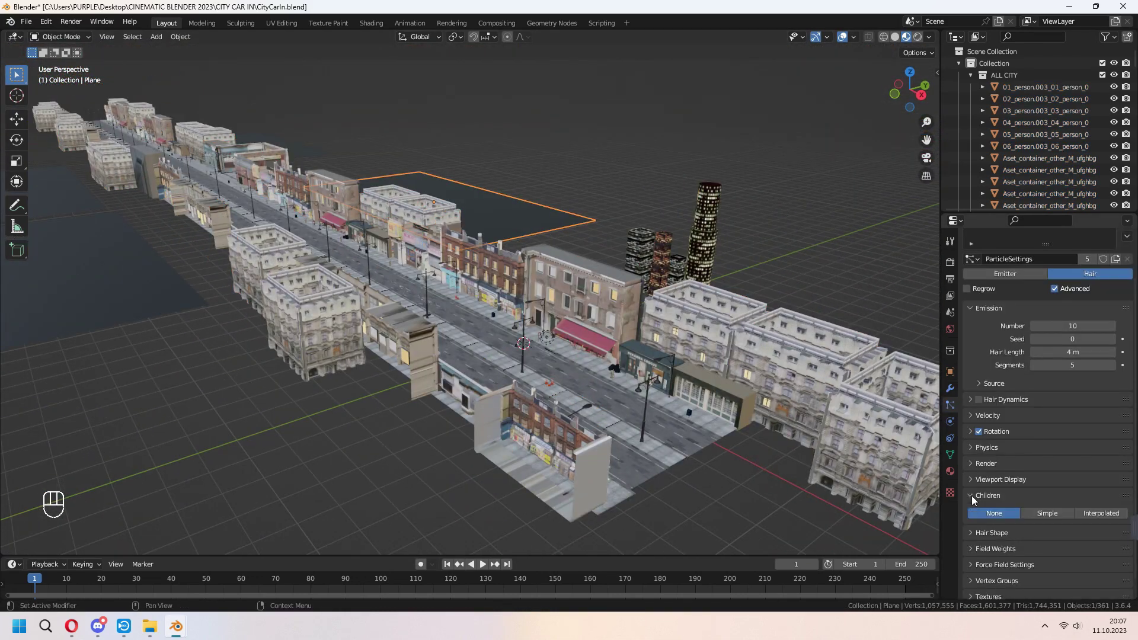
pyautogui.click(969, 479)
pyautogui.click(969, 466)
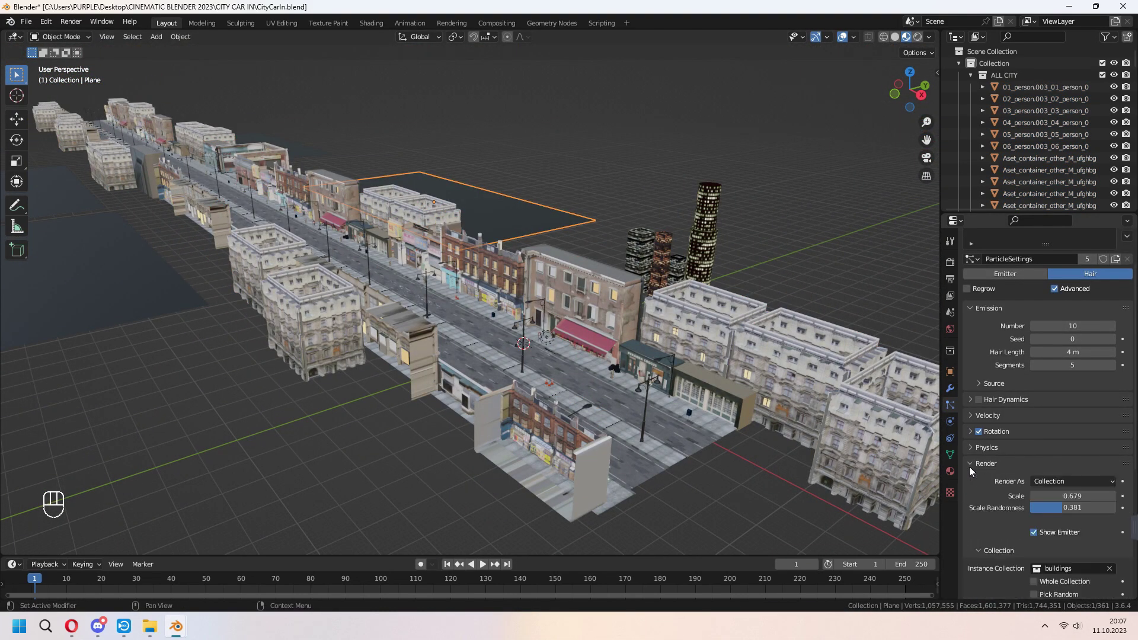
pyautogui.scroll(-3, 987, 508)
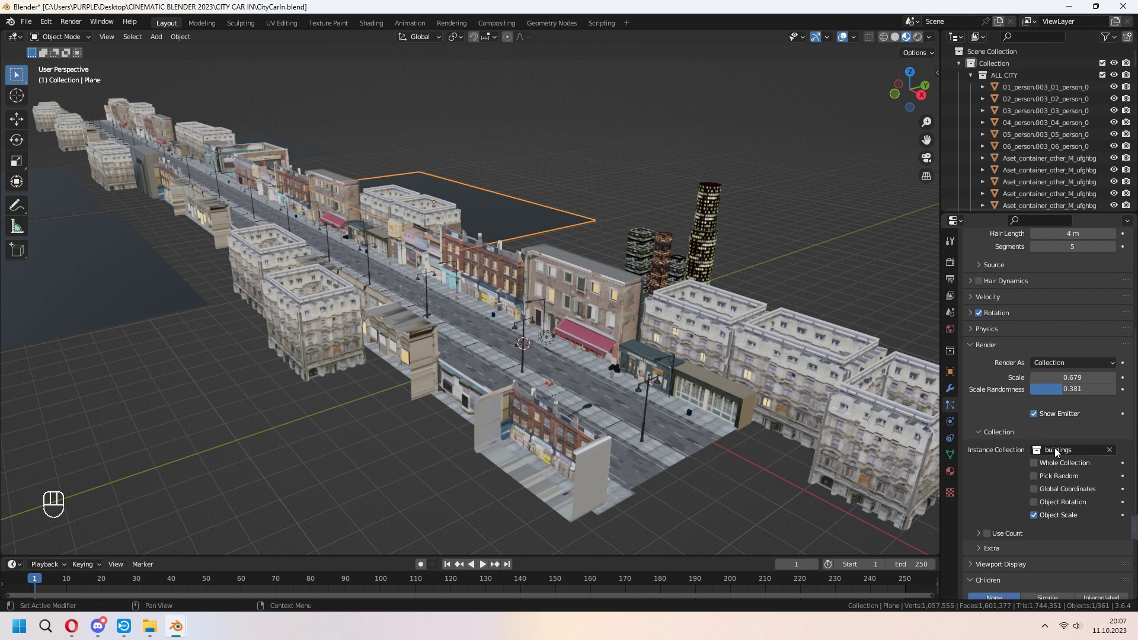
pyautogui.moveTo(781, 328); pyautogui.dragTo(675, 248, button='middle')
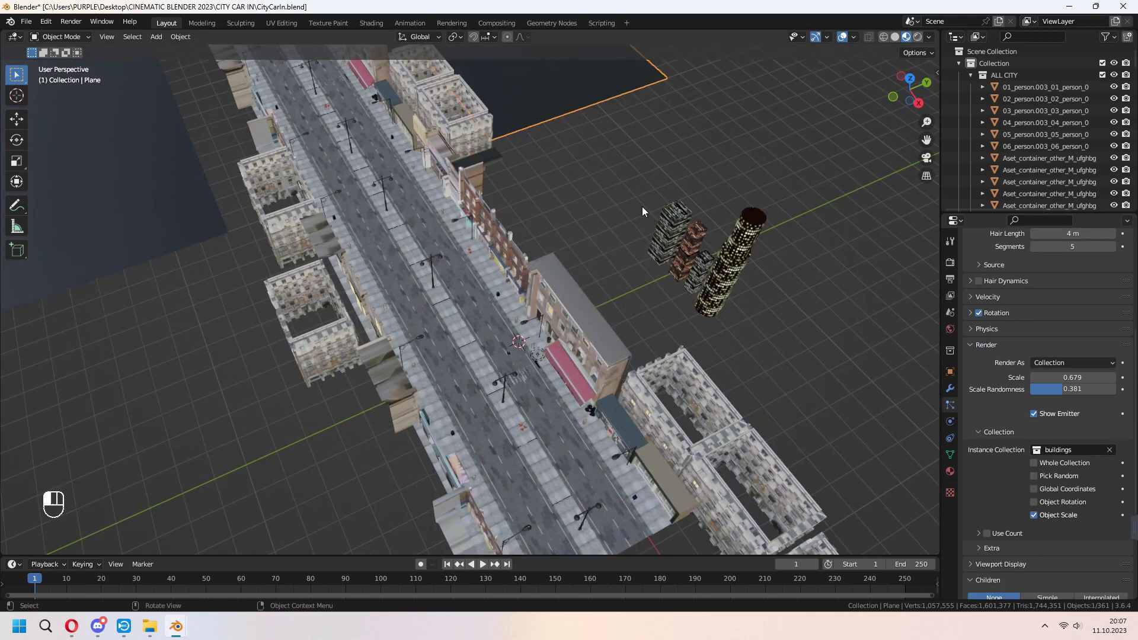
# Move the tall towers into a new buildings.001 collection
pyautogui.click(652, 214)
pyautogui.press('m')
pyautogui.click(785, 262)
pyautogui.press('Return')
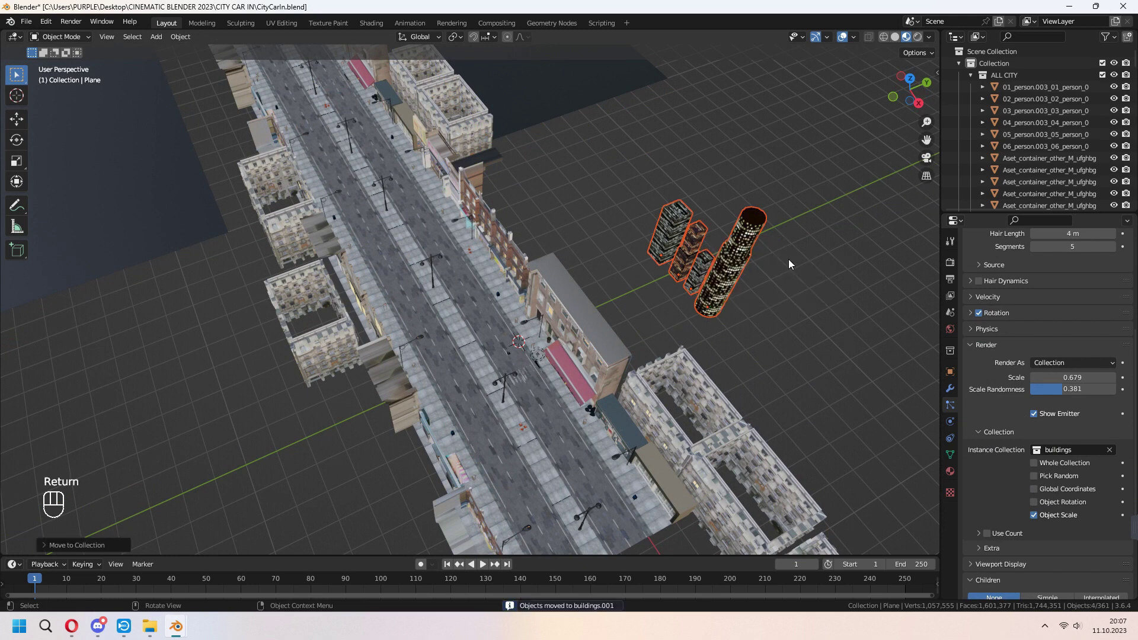
# Instance buildings.001 with the plane's particles, save, and preview in rendered view
pyautogui.moveTo(788, 259); pyautogui.dragTo(871, 302, button='middle')
pyautogui.click(925, 319)
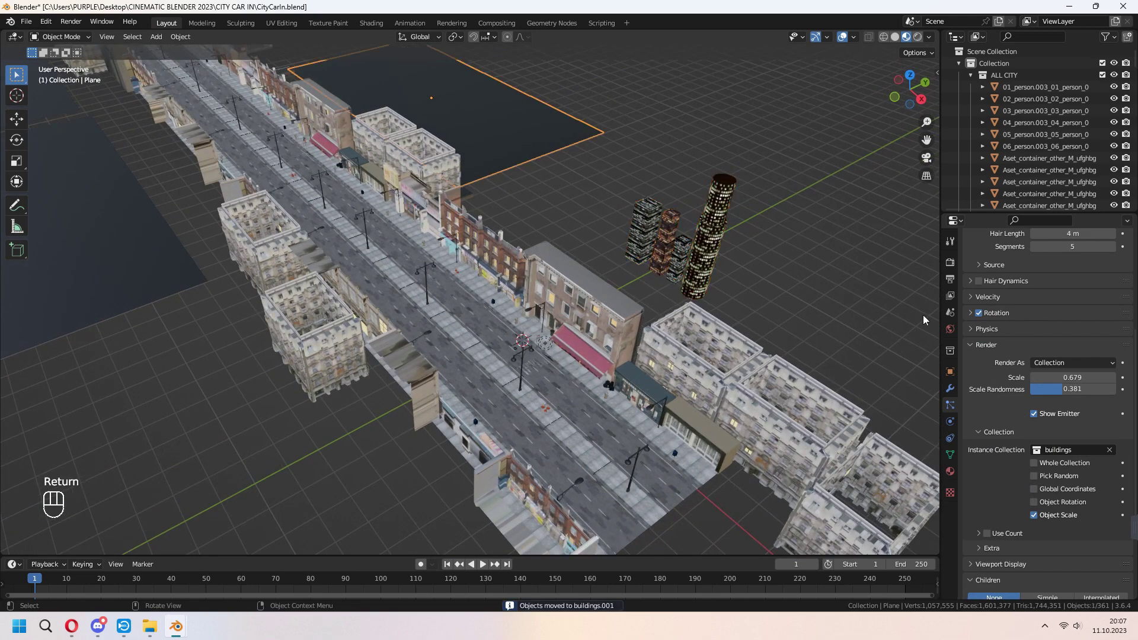
pyautogui.click(1085, 449)
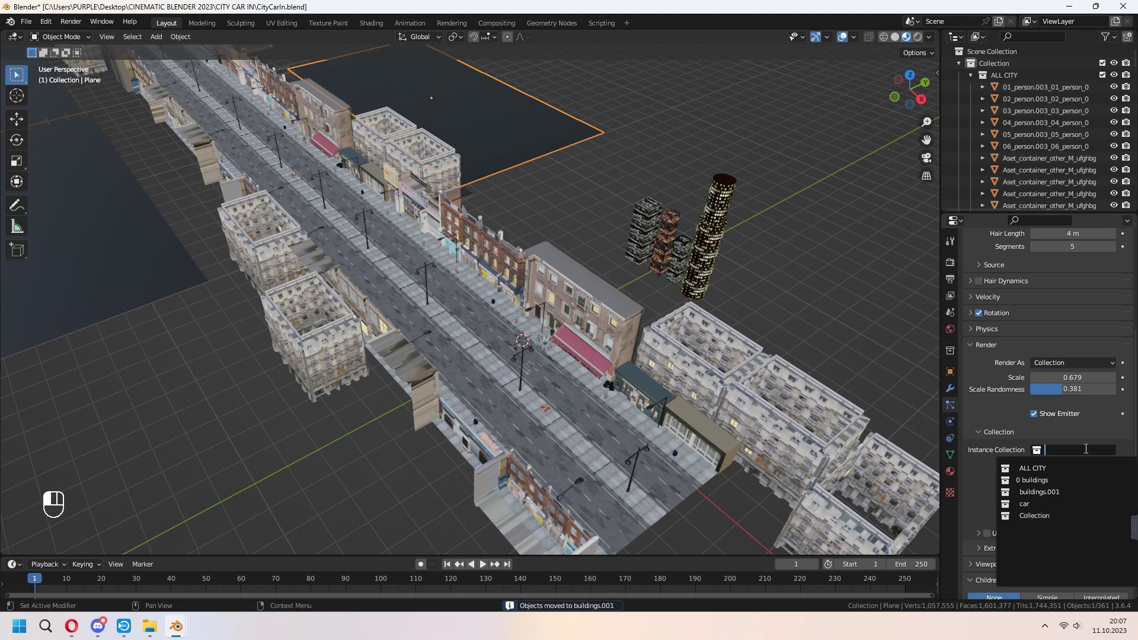
pyautogui.click(1061, 491)
pyautogui.moveTo(622, 312); pyautogui.dragTo(727, 338, button='middle')
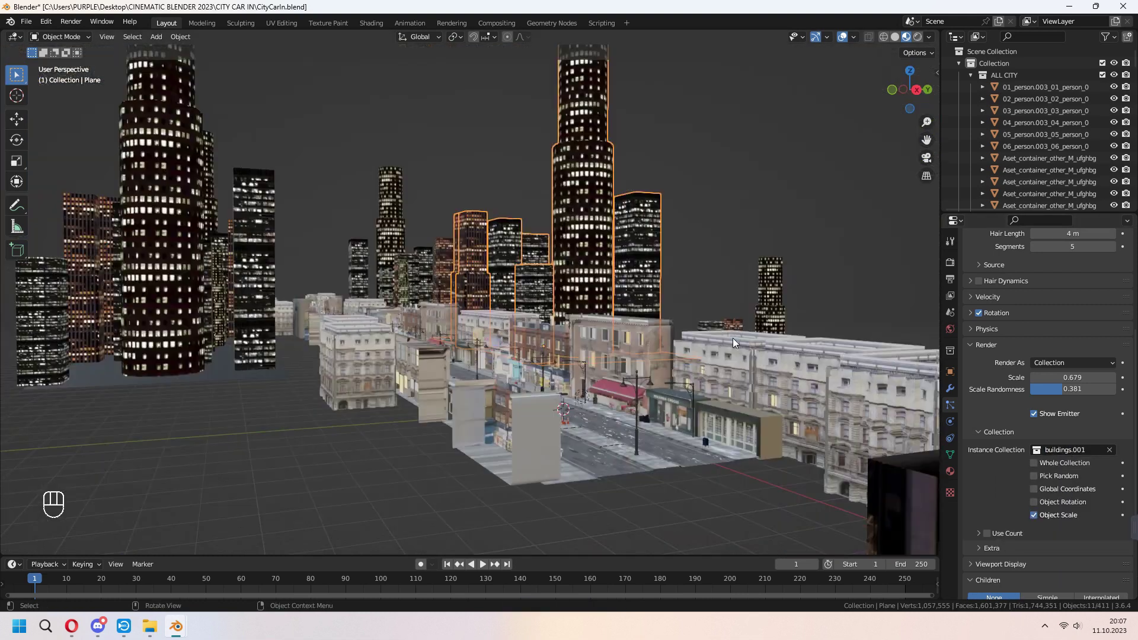
pyautogui.hotkey('ctrl', 's')
pyautogui.click(920, 38)
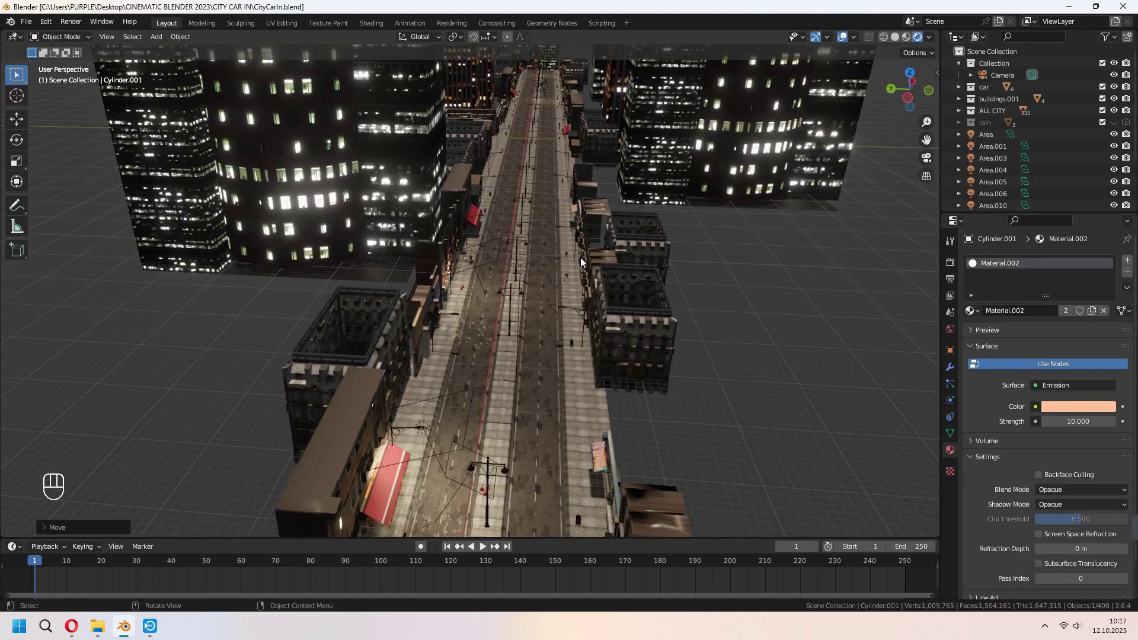
pyautogui.scroll(3, 581, 257)
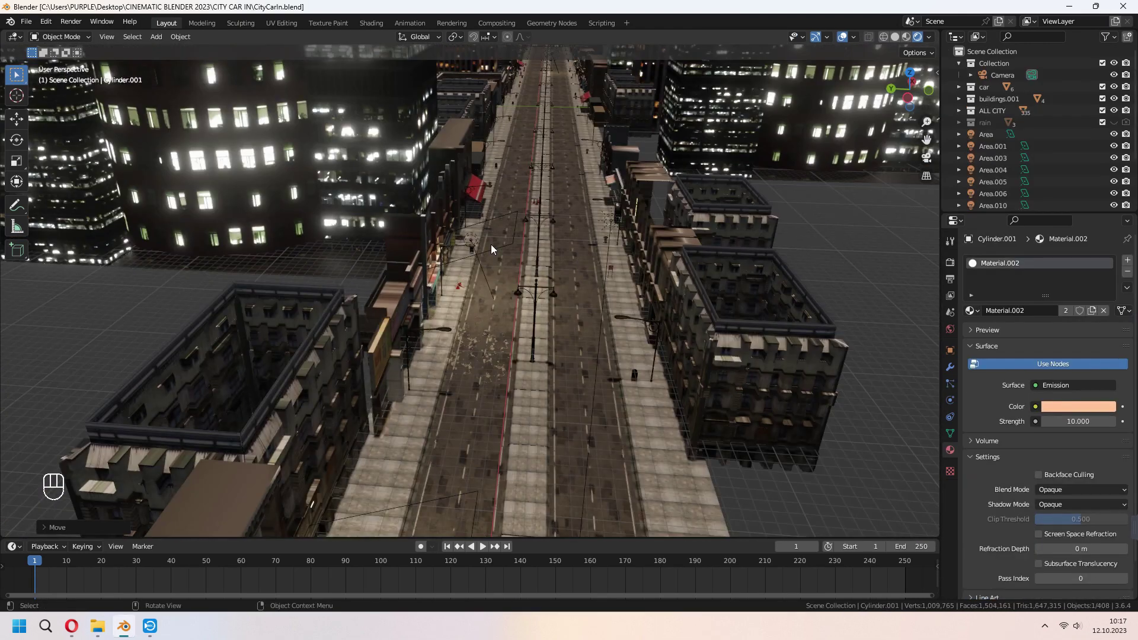
pyautogui.click(490, 245)
pyautogui.scroll(4, 491, 245)
pyautogui.click(464, 212)
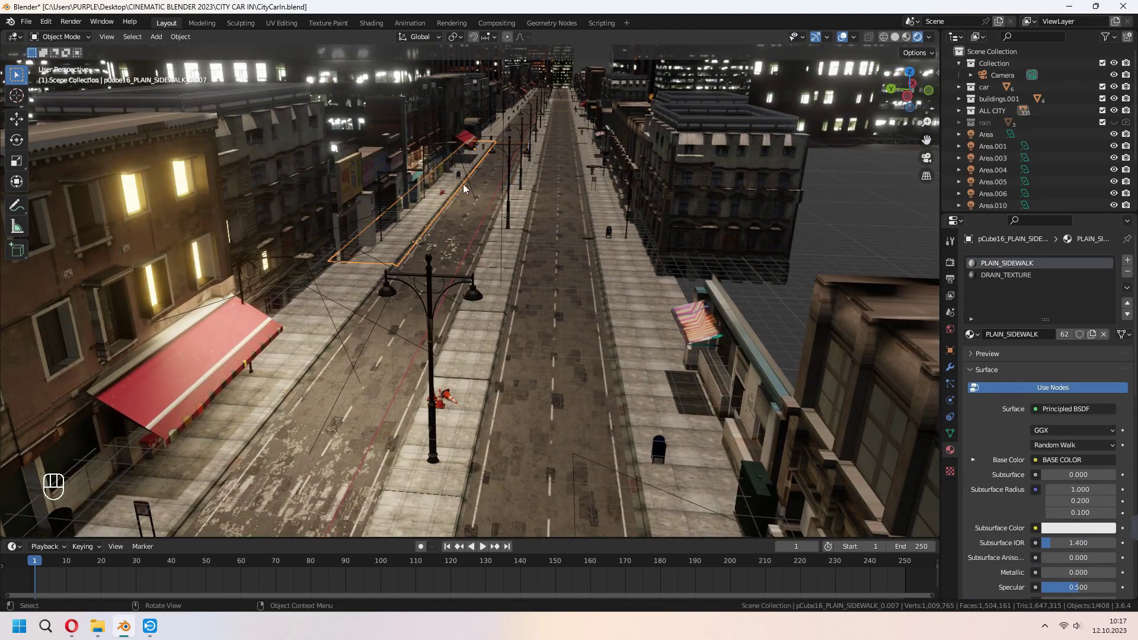
pyautogui.click(311, 289)
pyautogui.press('KP_Decimal')
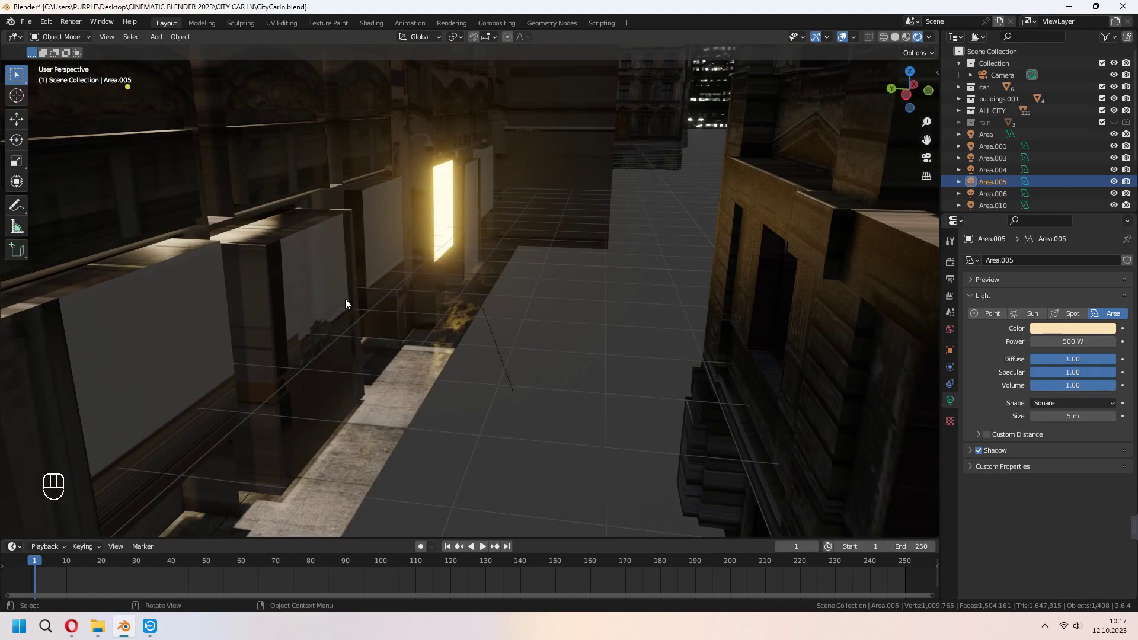
pyautogui.scroll(-5, 345, 299)
pyautogui.moveTo(526, 214)
pyautogui.mouseDown(button='middle')
pyautogui.moveTo(632, 108)
pyautogui.moveTo(660, 220)
pyautogui.mouseUp(button='middle')
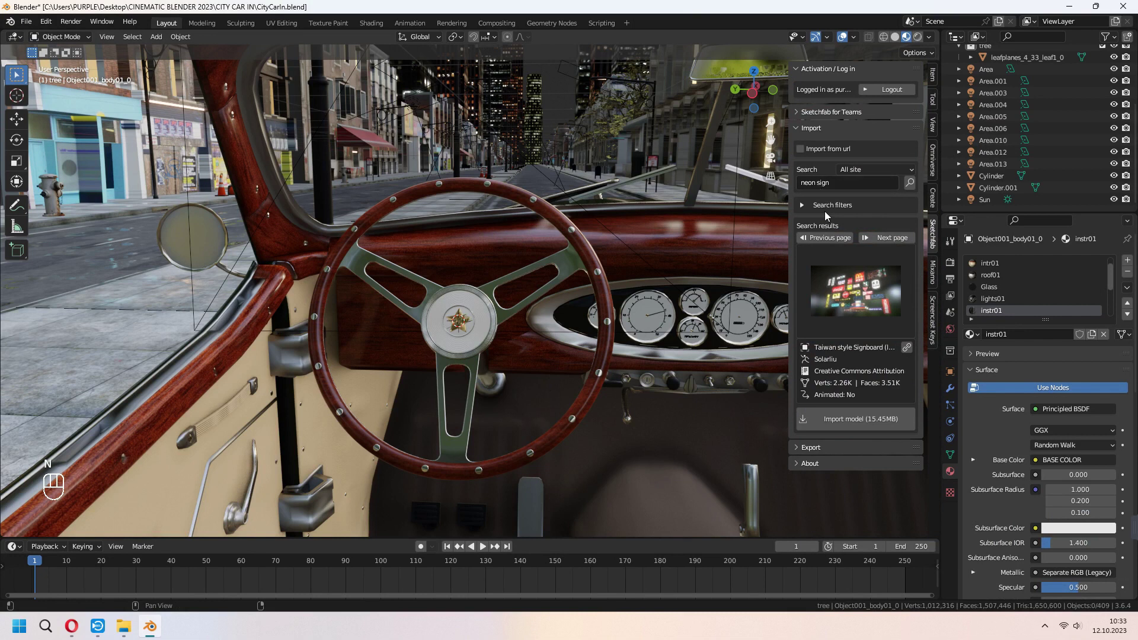
pyautogui.click(856, 289)
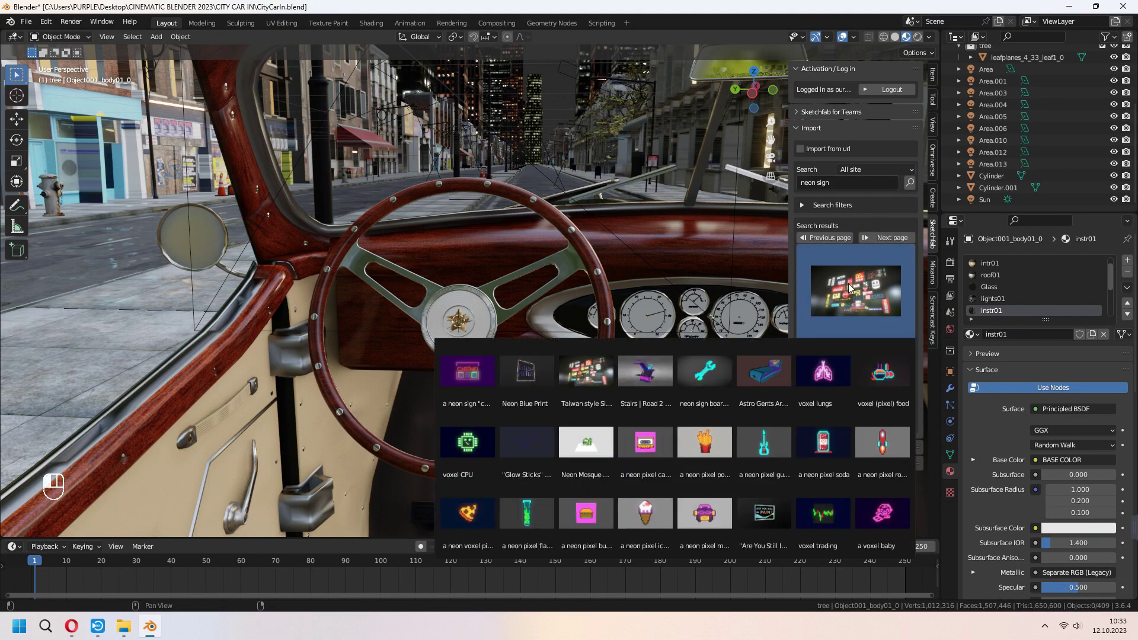
pyautogui.click(587, 380)
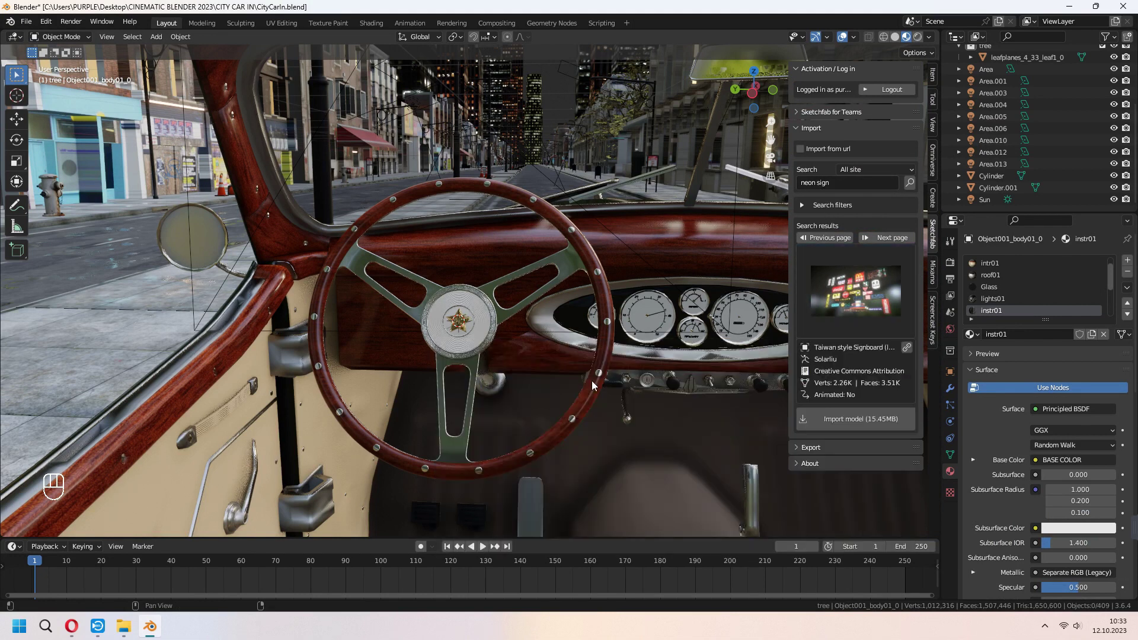
pyautogui.click(907, 347)
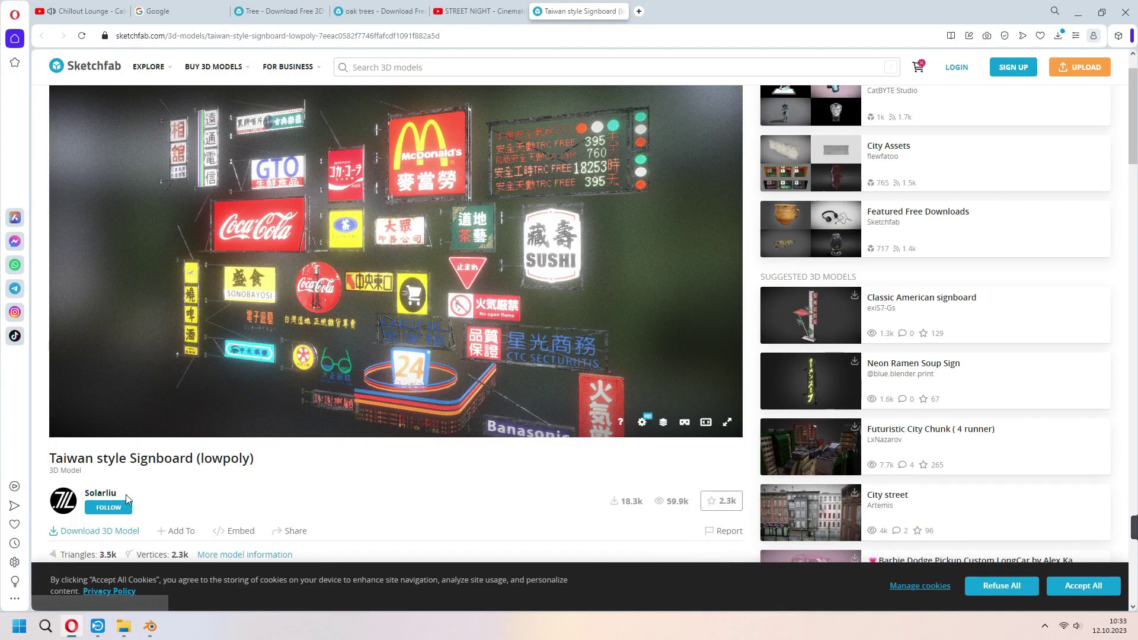
pyautogui.scroll(1, 418, 508)
pyautogui.hotkey('alt', 'Tab')
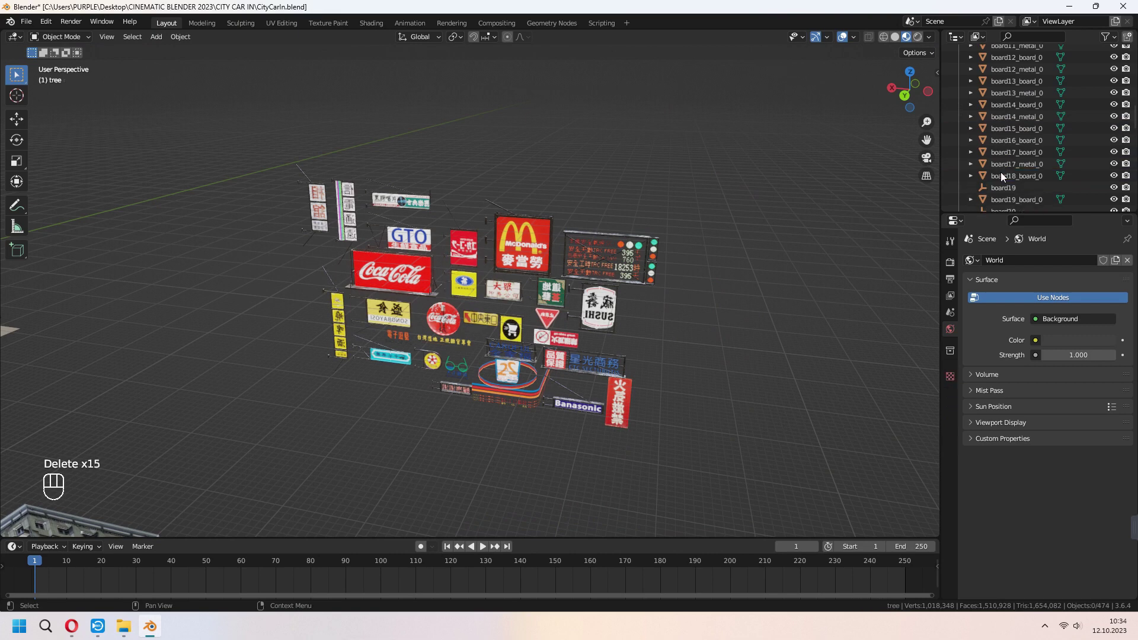
pyautogui.scroll(3, 780, 263)
# Restore the deleted board, then box-select the signboards and move them into place
pyautogui.hotkey('ctrl', 'z')
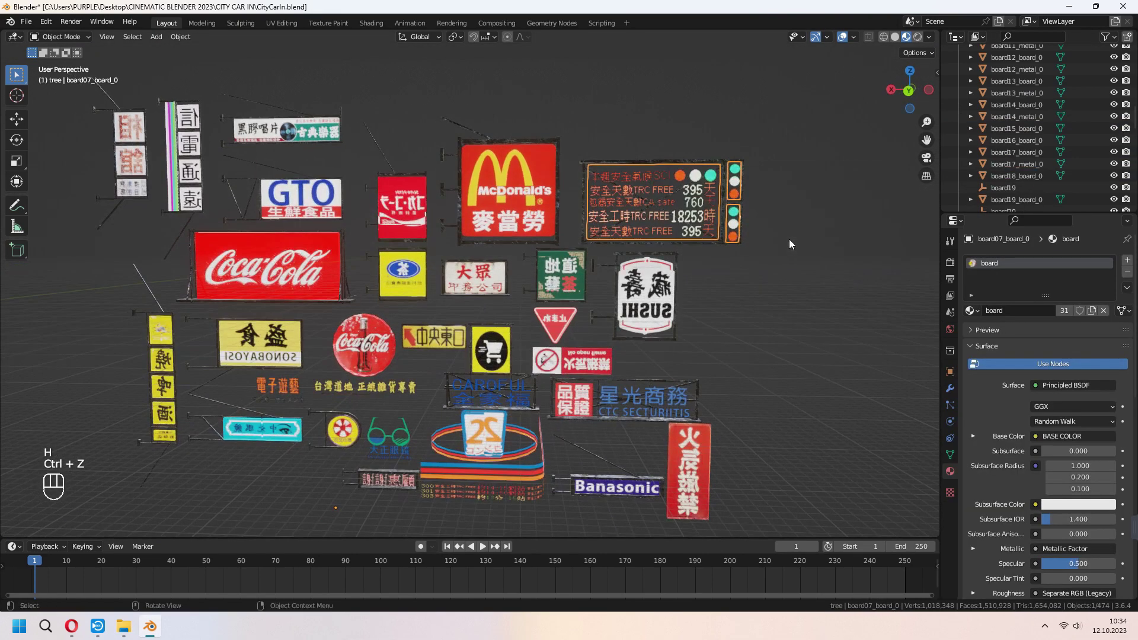
pyautogui.scroll(-3, 778, 209)
pyautogui.moveTo(727, 359); pyautogui.dragTo(516, 318, button='middle')
pyautogui.scroll(3, 484, 298)
pyautogui.scroll(3, 488, 282)
pyautogui.moveTo(343, 55); pyautogui.dragTo(446, 318)
pyautogui.scroll(-5, 445, 319)
pyautogui.scroll(-4, 445, 320)
pyautogui.moveTo(461, 311); pyautogui.dragTo(477, 381, button='middle')
pyautogui.press('KP_7')
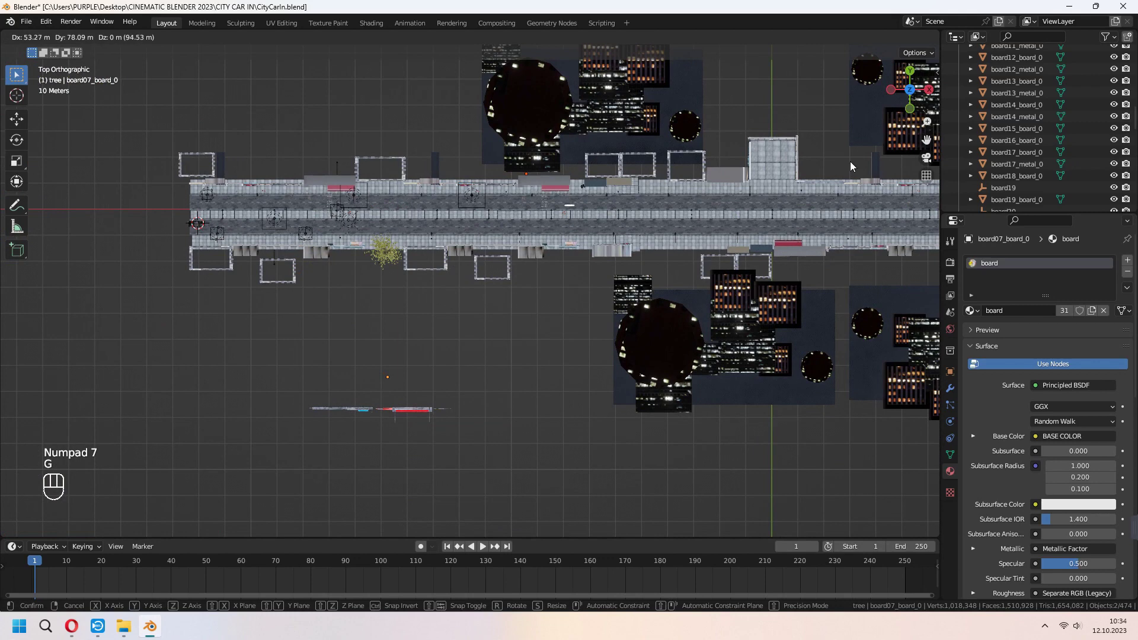
pyautogui.press('g')
pyautogui.press('KP_0')
pyautogui.press('KP_Enter')
pyautogui.moveTo(694, 183); pyautogui.dragTo(630, 234, button='middle')
pyautogui.press('KP_Decimal')
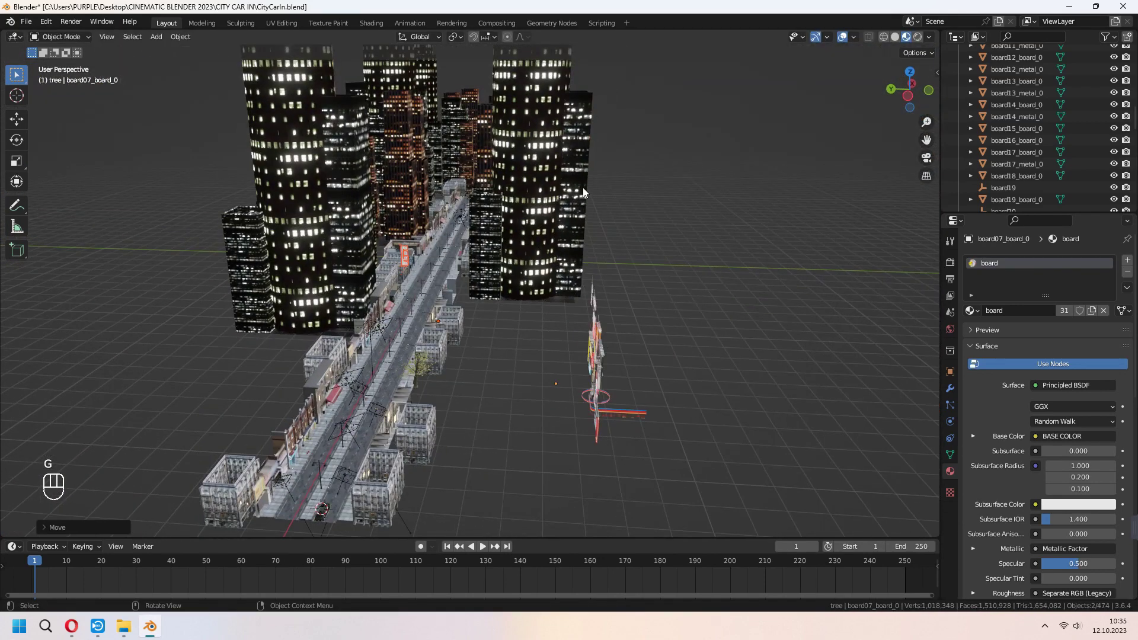
# Join the boards into one sign, reset its origin, and slide it along Y
pyautogui.keyDown('shift'); pyautogui.click(492, 153); pyautogui.keyUp('shift')
pyautogui.hotkey('ctrl', 'j')
pyautogui.rightClick(407, 198)
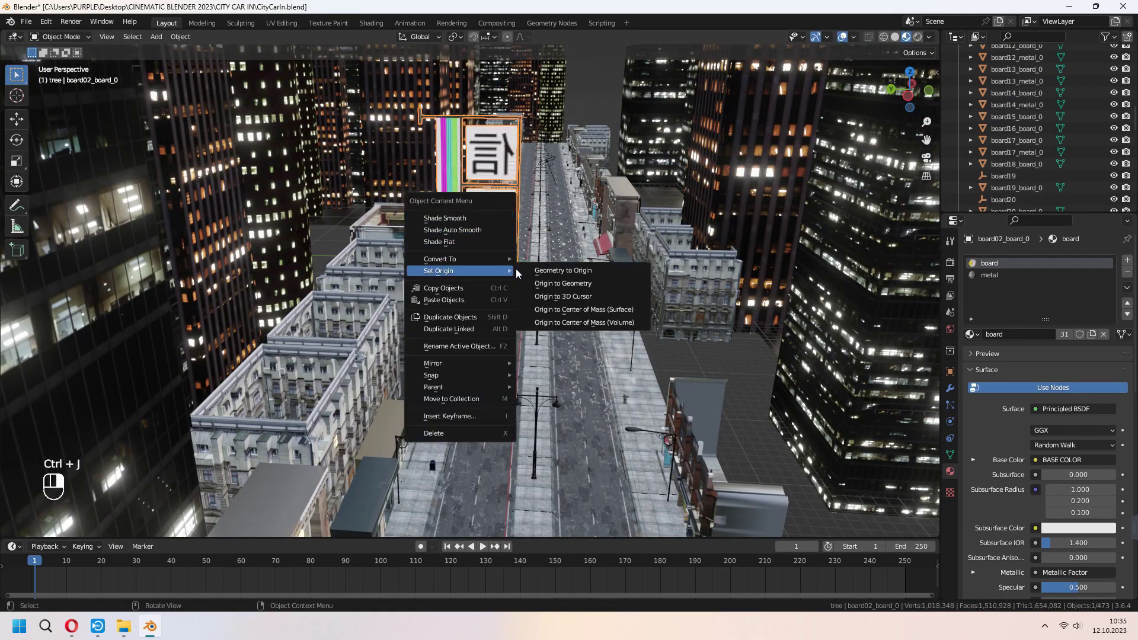
pyautogui.click(562, 270)
pyautogui.moveTo(527, 298); pyautogui.dragTo(590, 131, button='middle')
pyautogui.press('KP_0')
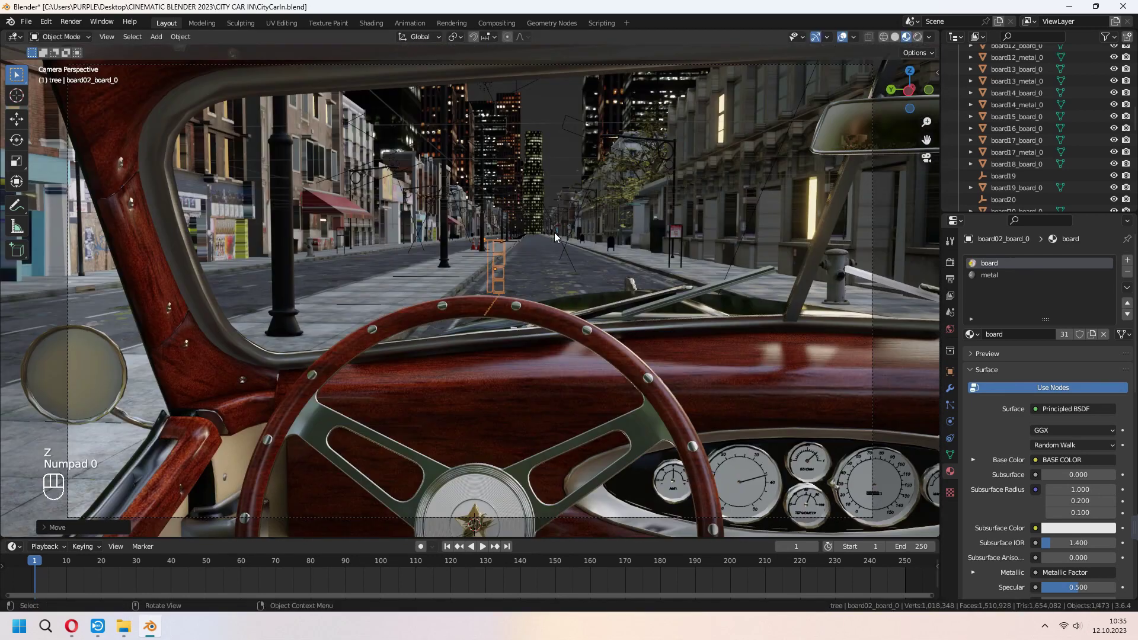
pyautogui.press('KP_Decimal')
pyautogui.press('g')
pyautogui.press('y')
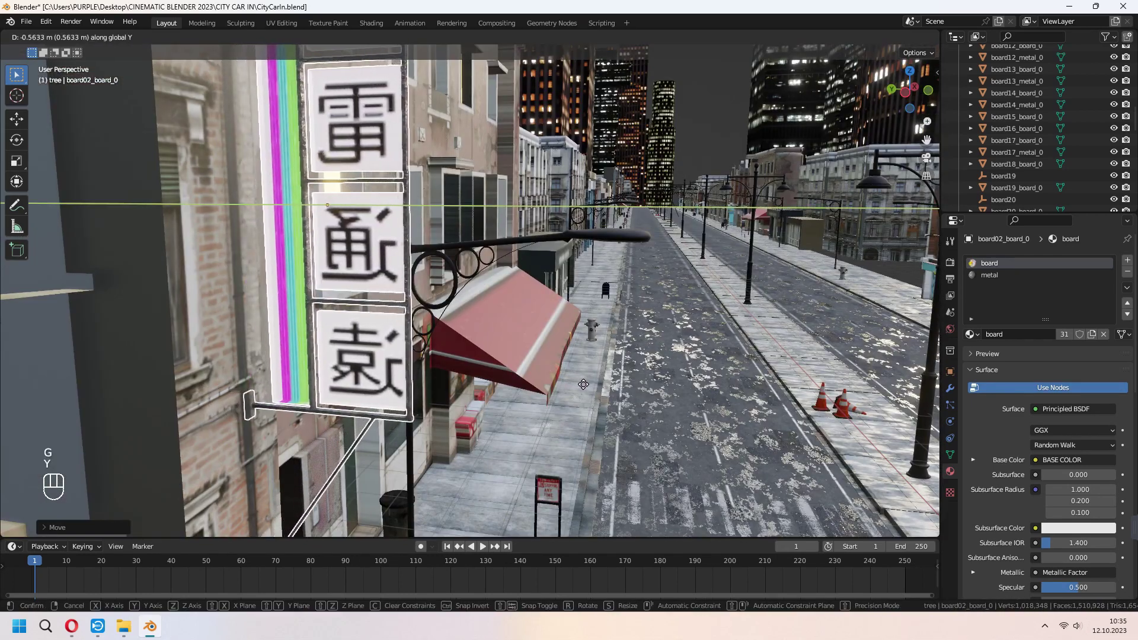
pyautogui.click(583, 385)
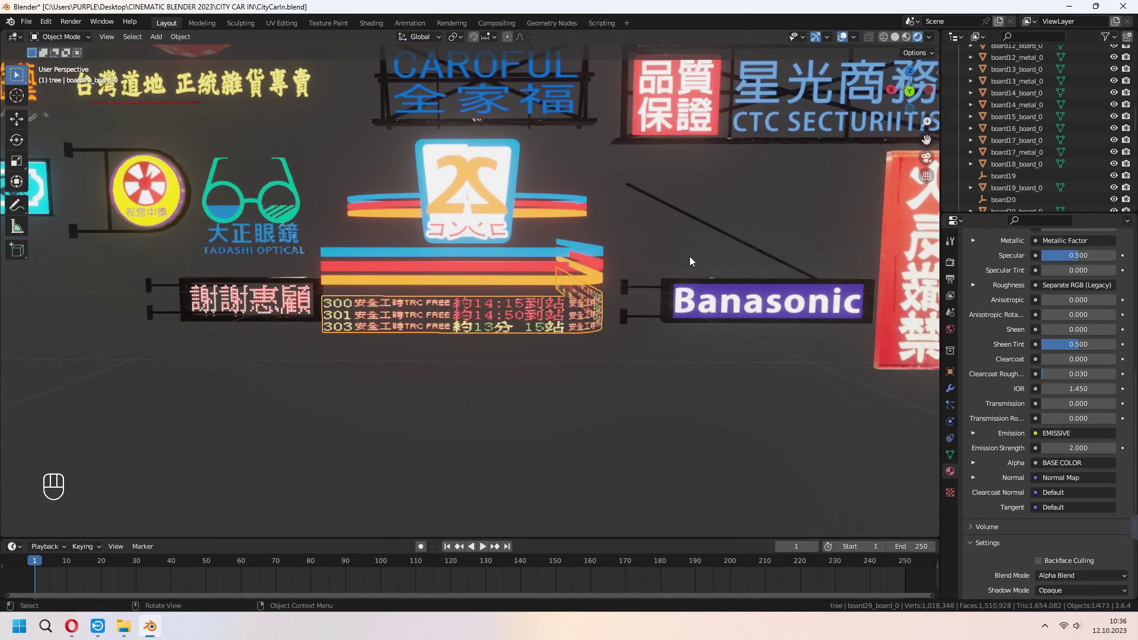
# Join the striped board with the LED sign, reset its origin and apply all transforms
pyautogui.moveTo(690, 261); pyautogui.dragTo(455, 208, button='middle')
pyautogui.moveTo(374, 170); pyautogui.dragTo(590, 373)
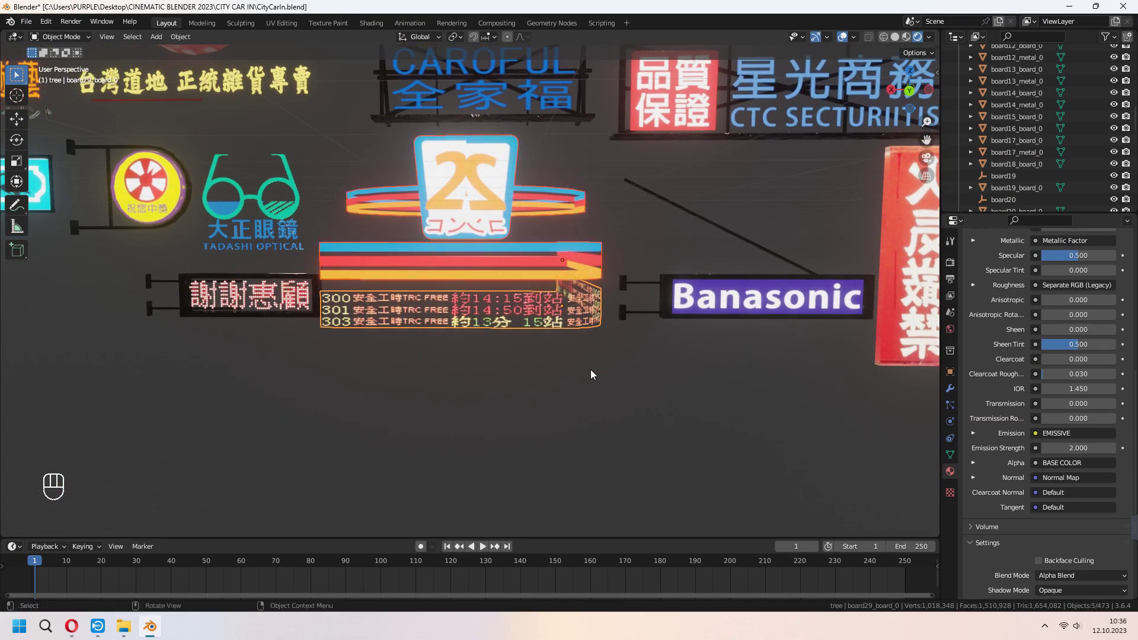
pyautogui.keyDown('shift'); pyautogui.click(488, 257); pyautogui.keyUp('shift')
pyautogui.hotkey('ctrl', 'j')
pyautogui.rightClick(488, 257)
pyautogui.click(546, 270)
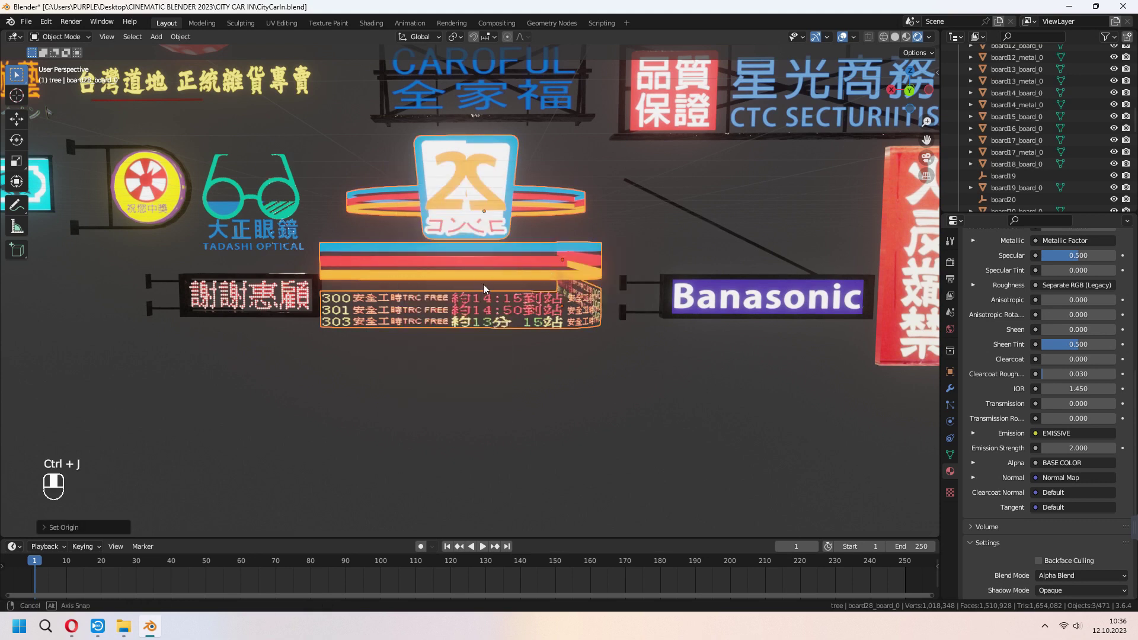
pyautogui.moveTo(545, 271); pyautogui.dragTo(453, 293, button='middle')
pyautogui.hotkey('ctrl', 'a')
pyautogui.click(422, 327)
# Use the sign's right-click menu, then pull back and select the derelict building
pyautogui.rightClick(355, 223)
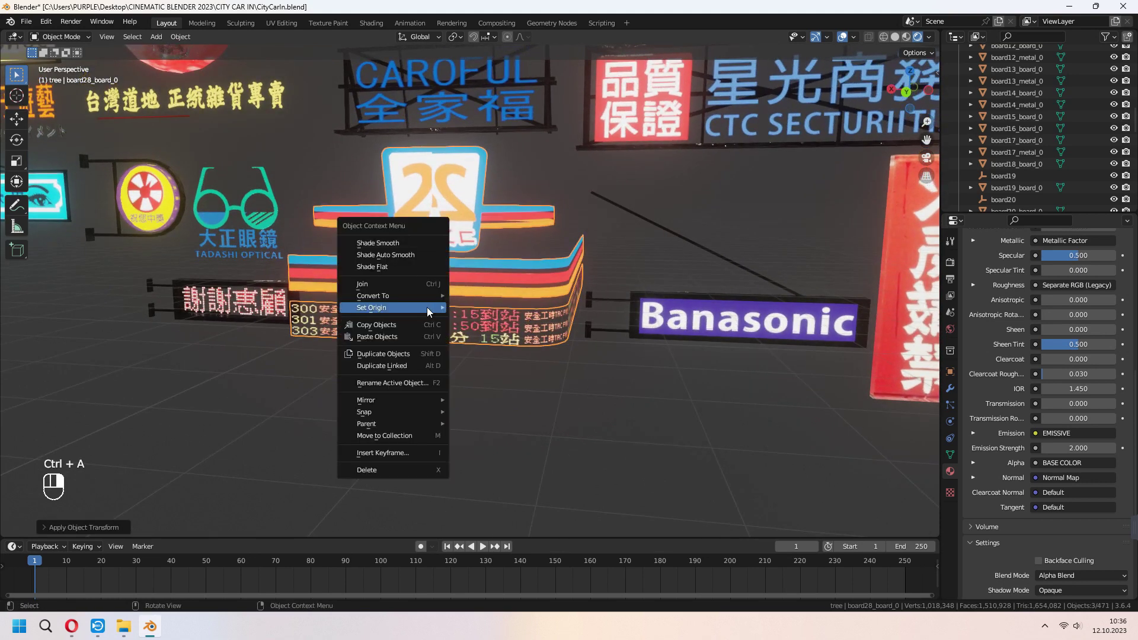
pyautogui.click(480, 311)
pyautogui.moveTo(480, 311)
pyautogui.keyDown('shift'); pyautogui.mouseDown(button='middle')
pyautogui.moveTo(548, 352)
pyautogui.moveTo(566, 266)
pyautogui.mouseUp(button='middle'); pyautogui.keyUp('shift')
pyautogui.press('KP_Decimal')
pyautogui.click(633, 173)
# Select the sign board, snap the 3D cursor to it, and nudge the board along Y
pyautogui.press('KP_Decimal')
pyautogui.press('Tab')
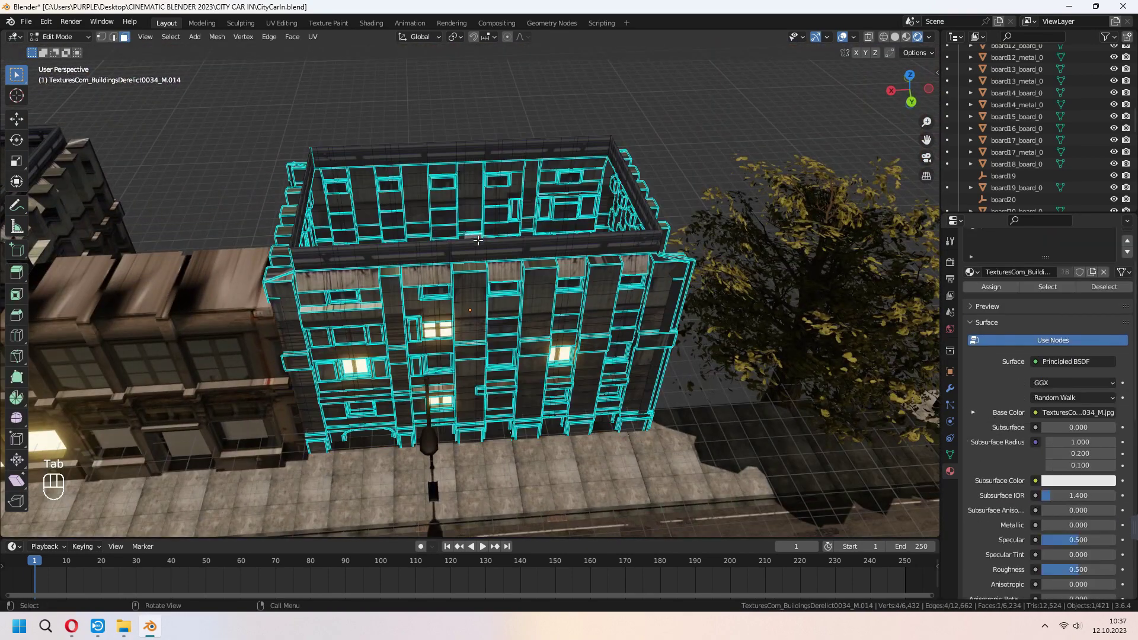
pyautogui.press('Tab')
pyautogui.scroll(-4, 490, 234)
pyautogui.click(444, 311)
pyautogui.hotkey('shift', 's')
pyautogui.moveTo(499, 266)
pyautogui.mouseDown(button='middle')
pyautogui.moveTo(547, 221)
pyautogui.moveTo(498, 267)
pyautogui.moveTo(551, 293)
pyautogui.mouseUp(button='middle')
pyautogui.scroll(4, 498, 268)
pyautogui.press('g')
pyautogui.press('z')
pyautogui.press('g')
pyautogui.press('y')
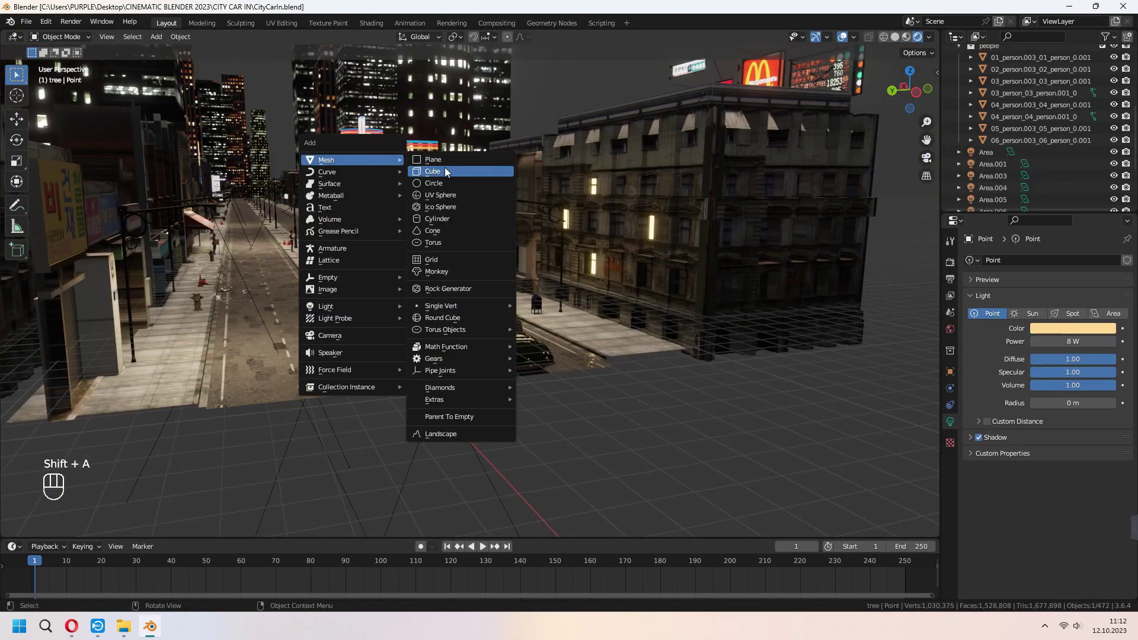
# Add a cube in the street, enlarge it, then stretch it along X and Y
pyautogui.click(432, 171)
pyautogui.moveTo(463, 234); pyautogui.dragTo(552, 354, button='middle')
pyautogui.press('s')
pyautogui.click(710, 352)
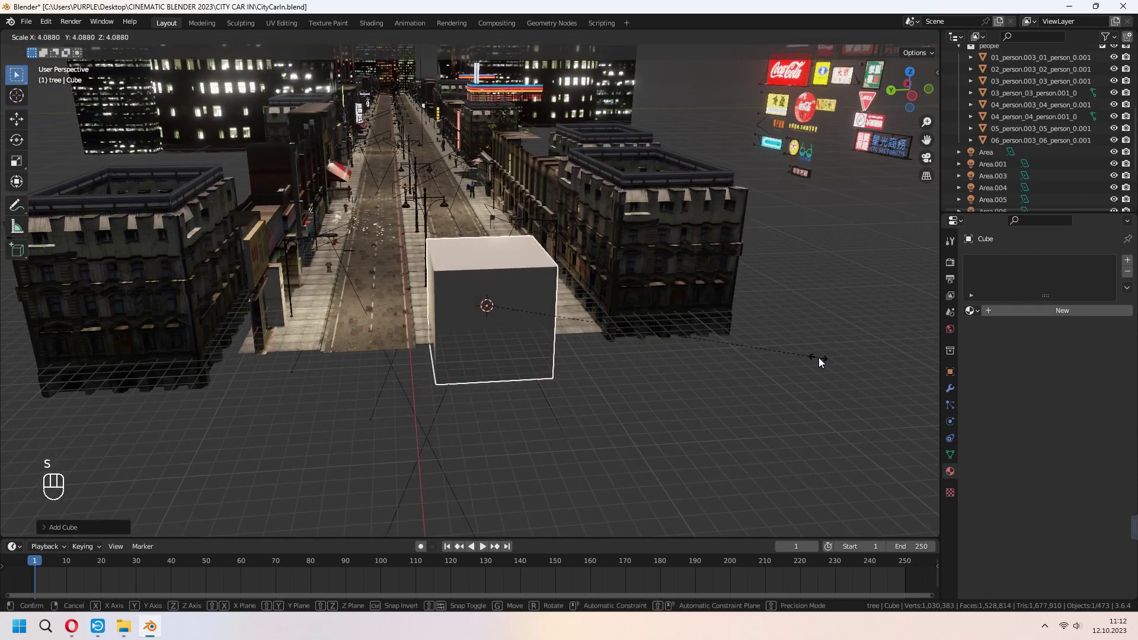
pyautogui.moveTo(819, 358); pyautogui.dragTo(585, 360, button='middle')
pyautogui.press('s')
pyautogui.press('x')
pyautogui.click(584, 278)
pyautogui.press('s')
pyautogui.press('y')
pyautogui.click(579, 264)
# Check the camera view, then raise the cube's geometry vertically in Edit Mode
pyautogui.press('KP_0')
pyautogui.press('KP_0')
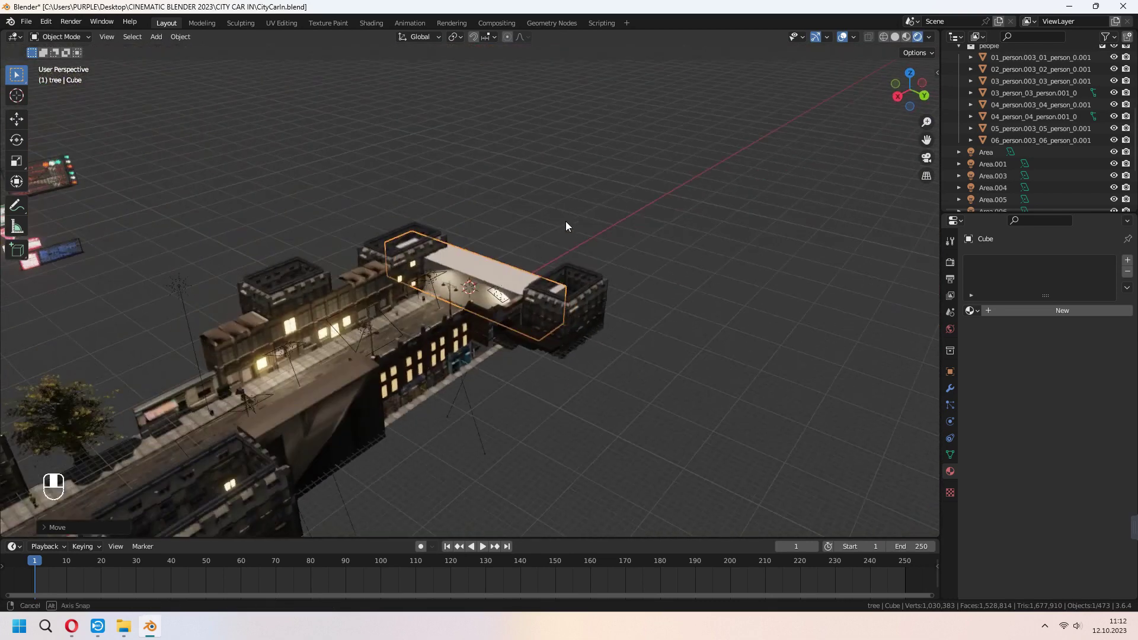
pyautogui.press('Tab')
pyautogui.moveTo(582, 219)
pyautogui.mouseDown(button='middle')
pyautogui.moveTo(393, 285)
pyautogui.moveTo(534, 293)
pyautogui.moveTo(445, 320)
pyautogui.moveTo(598, 317)
pyautogui.moveTo(586, 325)
pyautogui.mouseUp(button='middle')
pyautogui.press('g')
pyautogui.press('z')
pyautogui.press('Tab')
# Save the file and give the cube a new material named 'fog'
pyautogui.hotkey('ctrl', 's')
pyautogui.click(1004, 310)
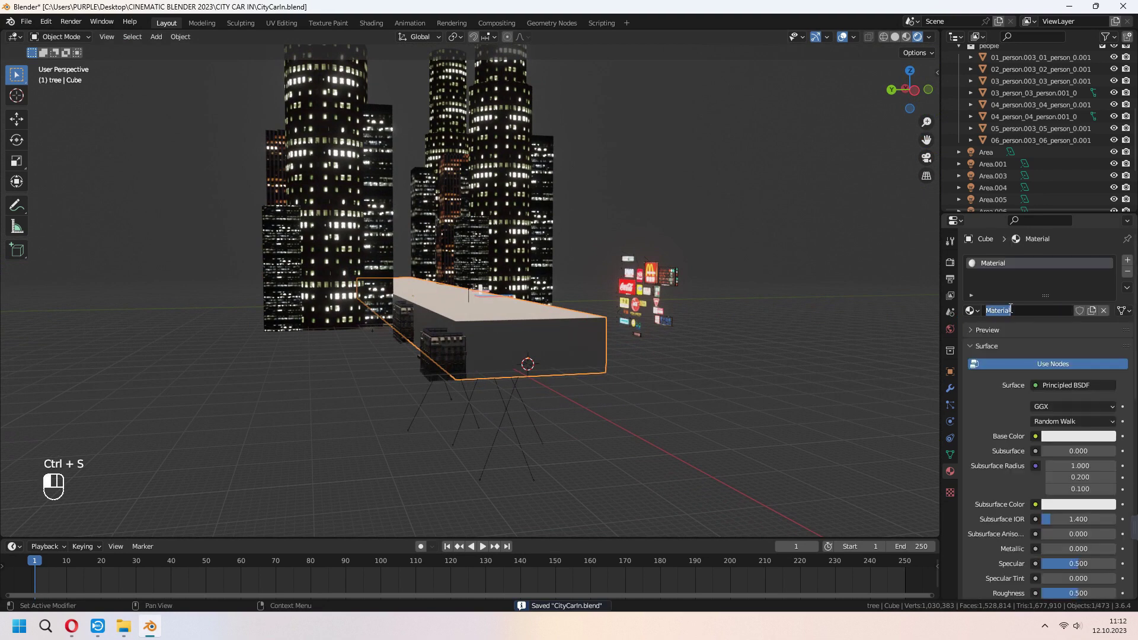
pyautogui.doubleClick(1022, 310)
pyautogui.write('fog')
pyautogui.press('Return')
pyautogui.click(371, 22)
# Replace the Principled BSDF with a Principled Volume wired to the Volume output
pyautogui.moveTo(559, 440); pyautogui.dragTo(536, 451, button='middle')
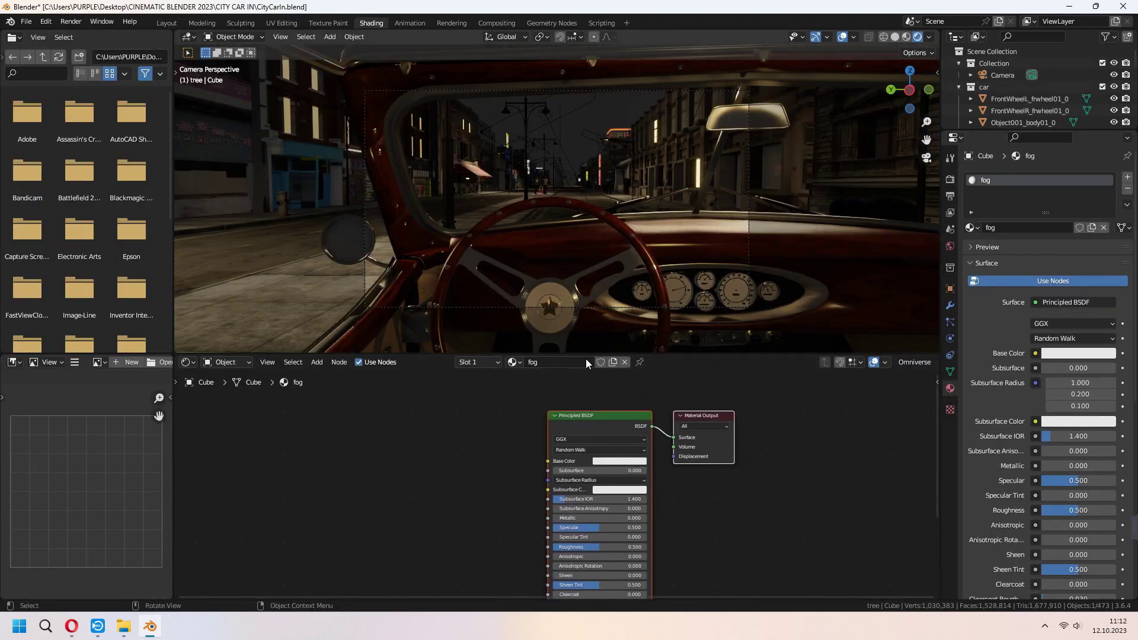
pyautogui.click(598, 414)
pyautogui.press('x')
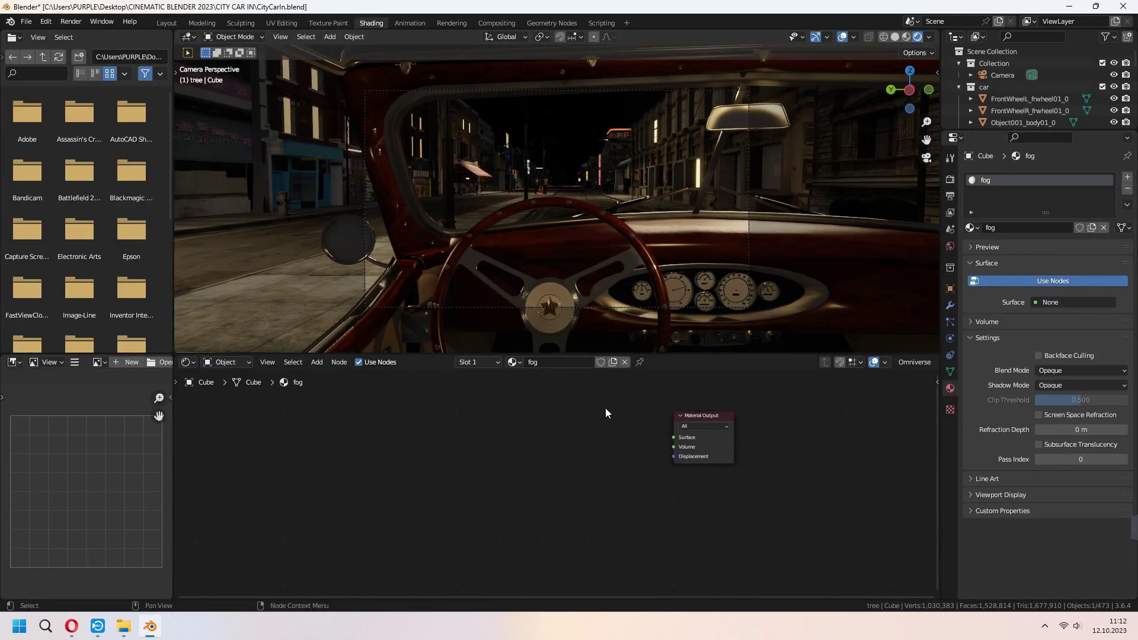
pyautogui.hotkey('shift', 'a')
pyautogui.click(591, 391)
pyautogui.write('pri')
pyautogui.click(626, 425)
pyautogui.click(554, 462)
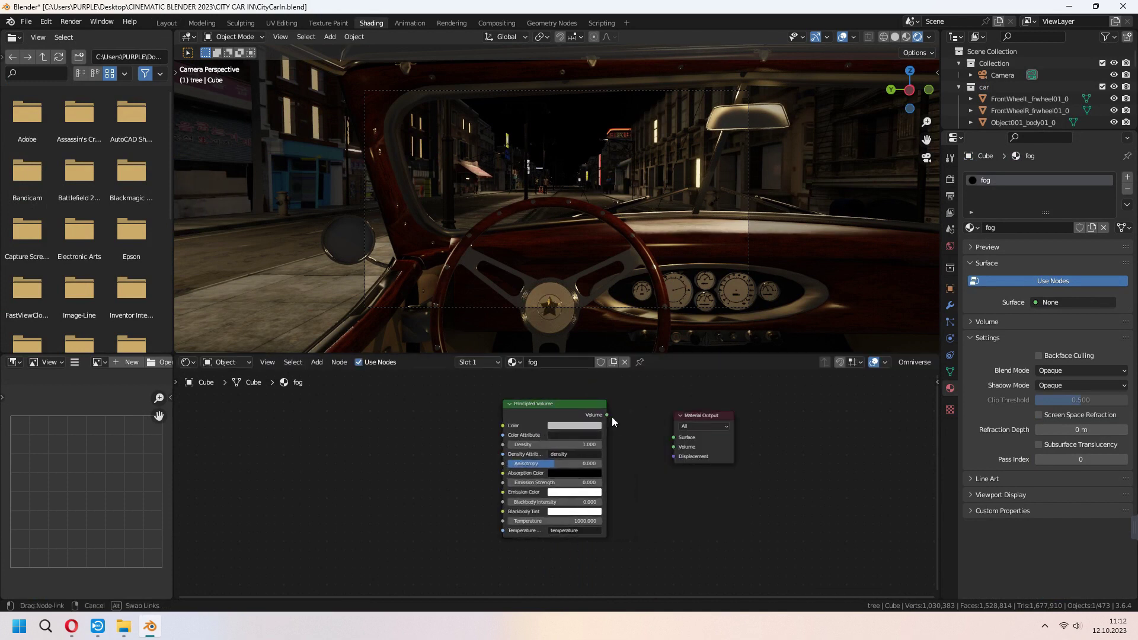
pyautogui.moveTo(677, 455); pyautogui.dragTo(676, 446)
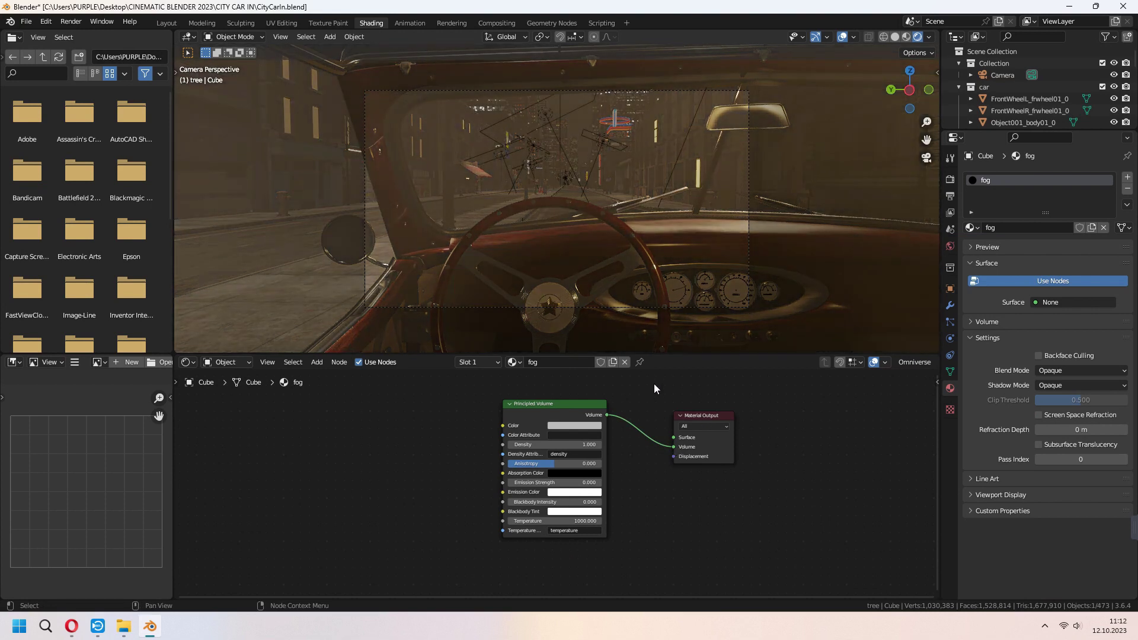
pyautogui.moveTo(498, 414); pyautogui.dragTo(522, 423, button='middle')
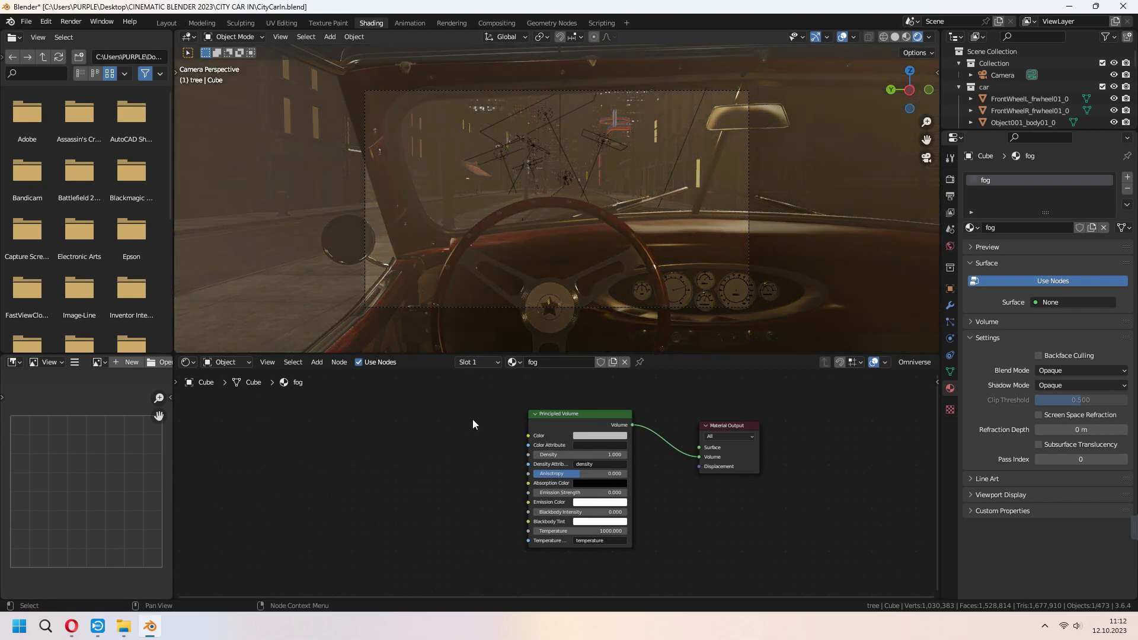
# Add a Noise Texture and Color Ramp, linking Fac into the ramp and the ramp into the volume
pyautogui.hotkey('shift', 'a')
pyautogui.click(356, 415)
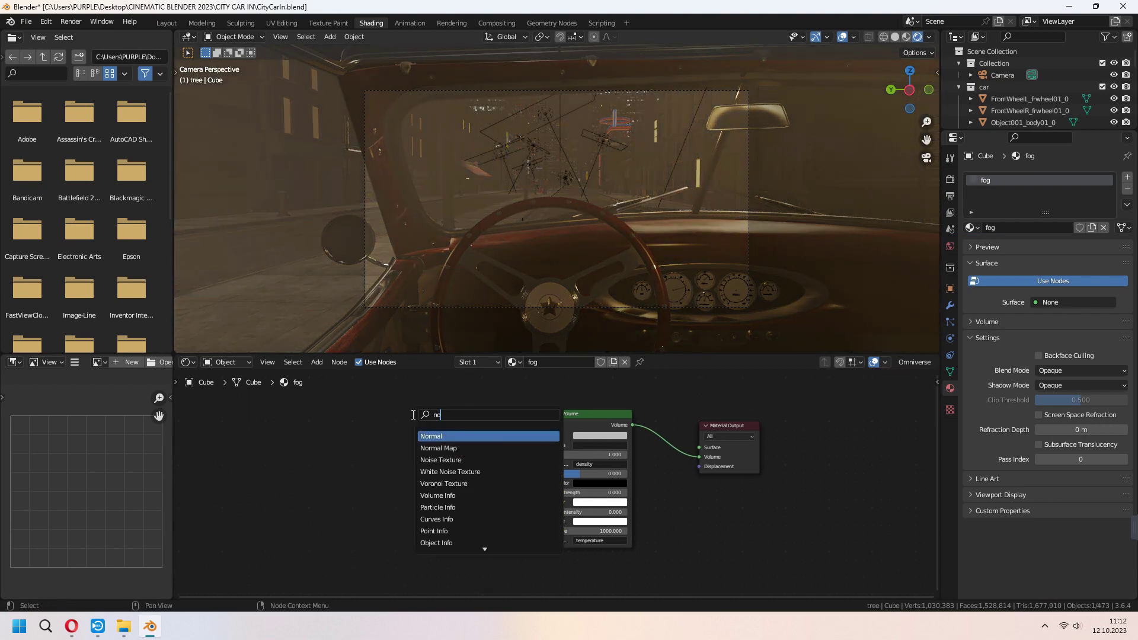
pyautogui.write('noi')
pyautogui.press('Return')
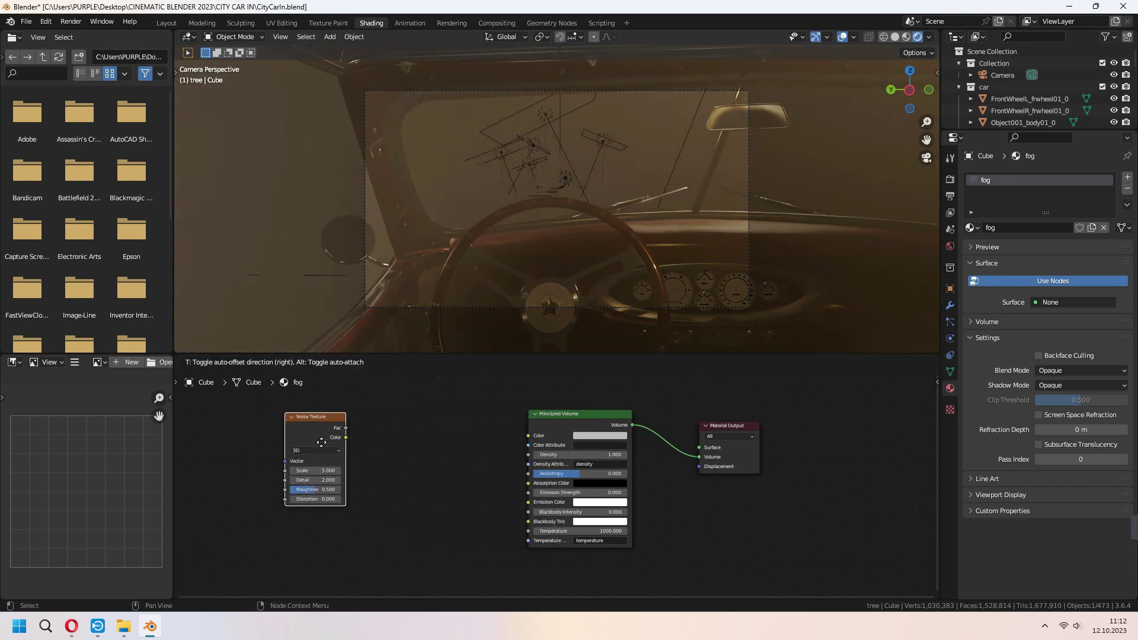
pyautogui.click(314, 441)
pyautogui.hotkey('shift', 'a')
pyautogui.press('Return')
pyautogui.click(418, 449)
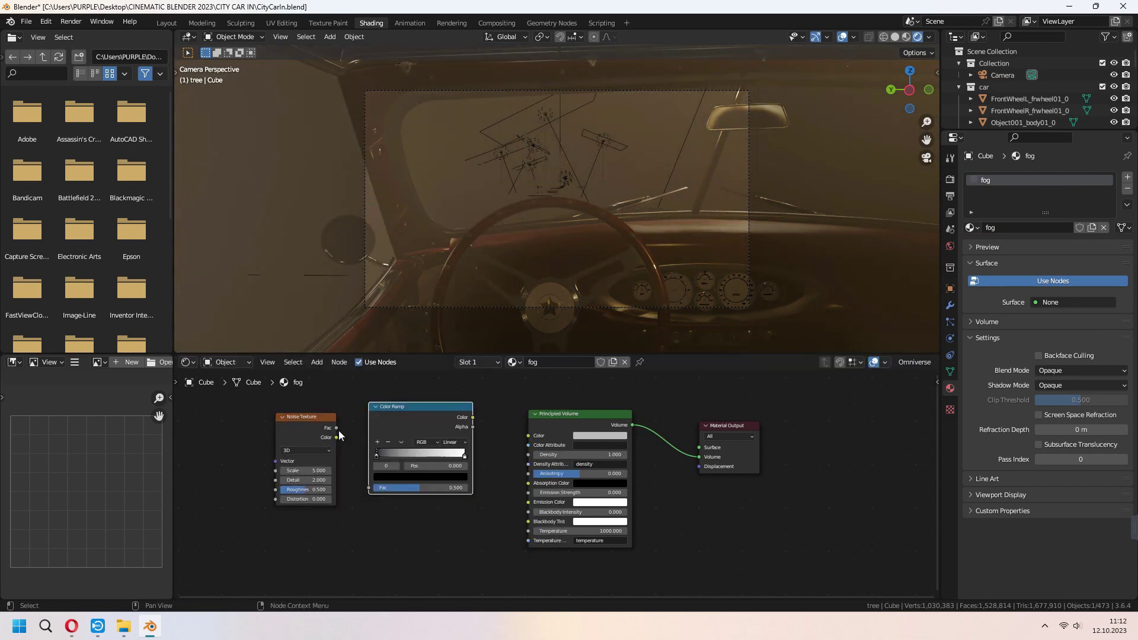
pyautogui.moveTo(336, 428); pyautogui.dragTo(373, 485)
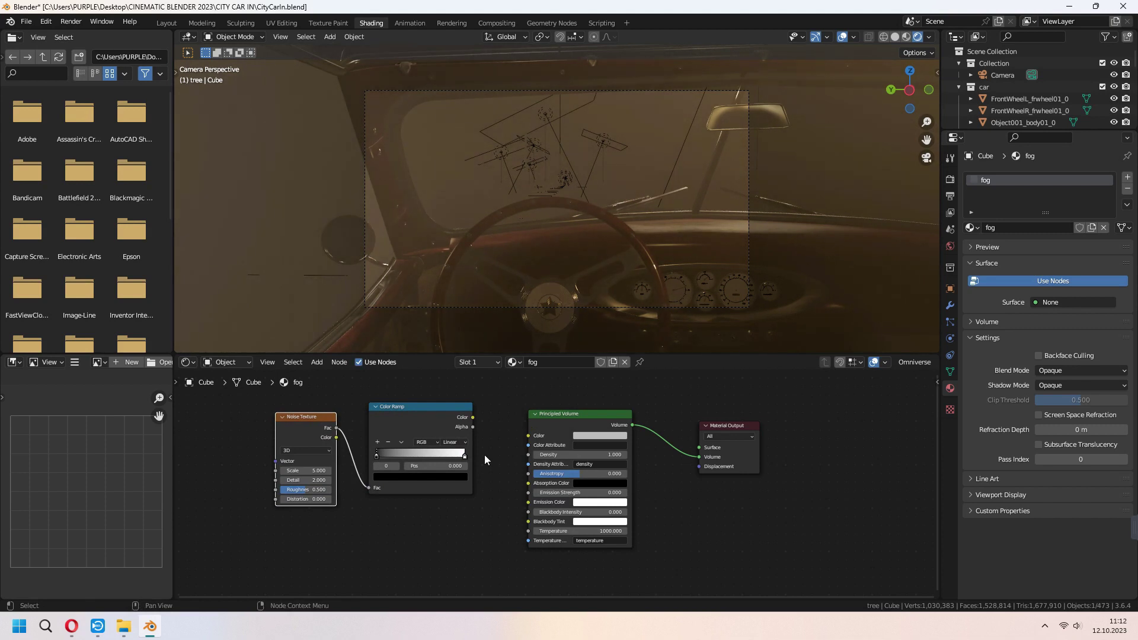
pyautogui.moveTo(472, 418); pyautogui.dragTo(527, 492)
pyautogui.write('.020')
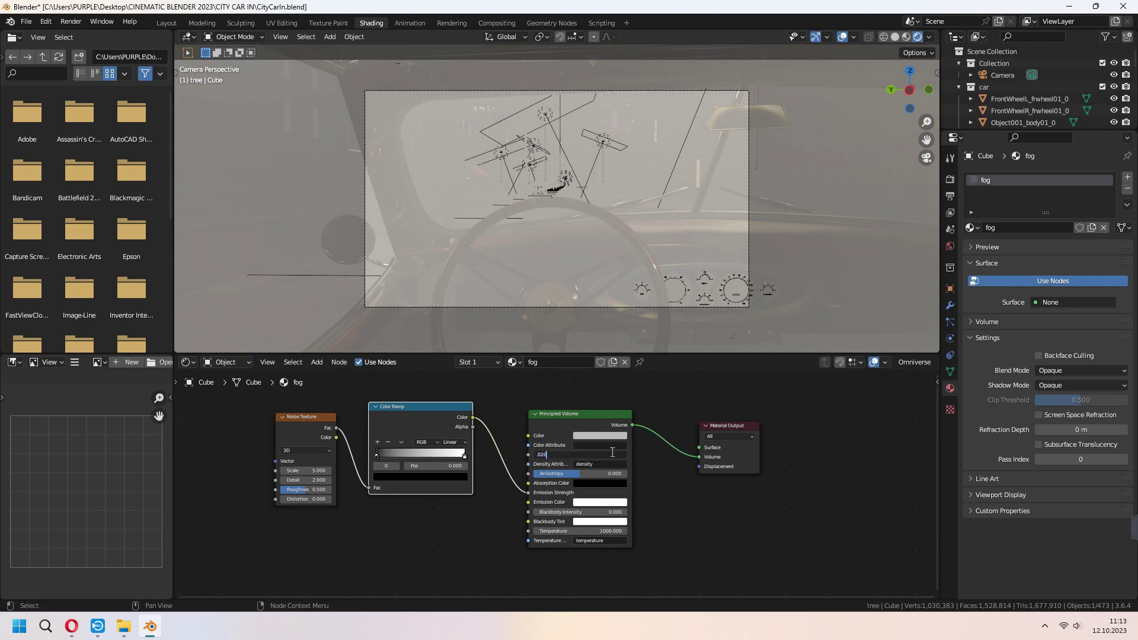
# Confirm the fog density, move the colour ramp stop to 0.832, and raise noise scale to 11.6
pyautogui.press('Return')
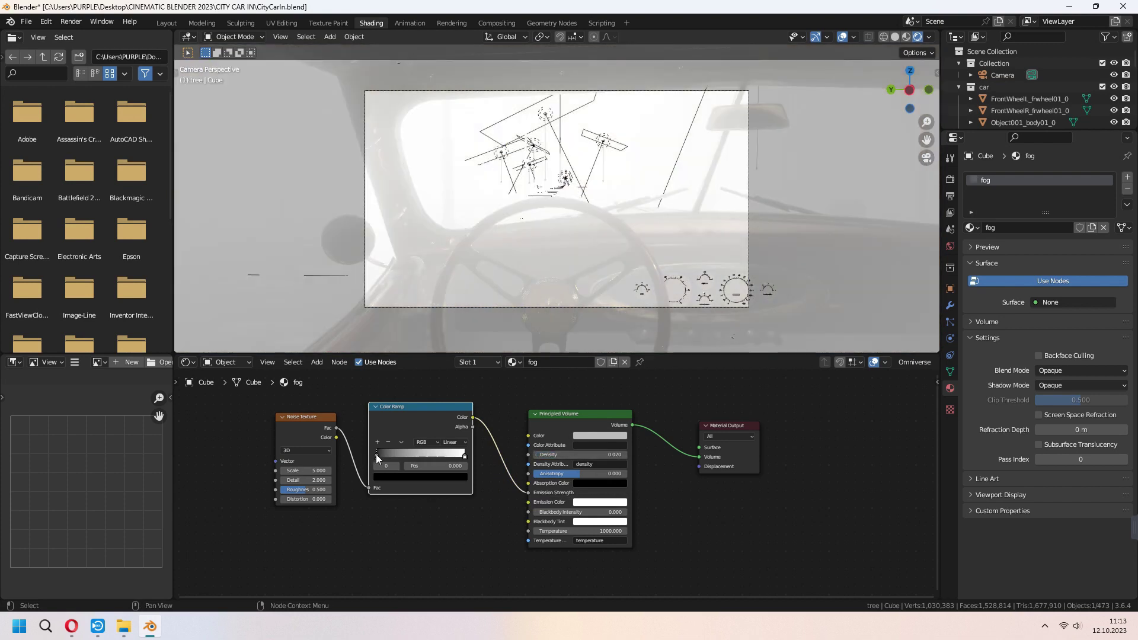
pyautogui.moveTo(376, 454); pyautogui.dragTo(454, 460)
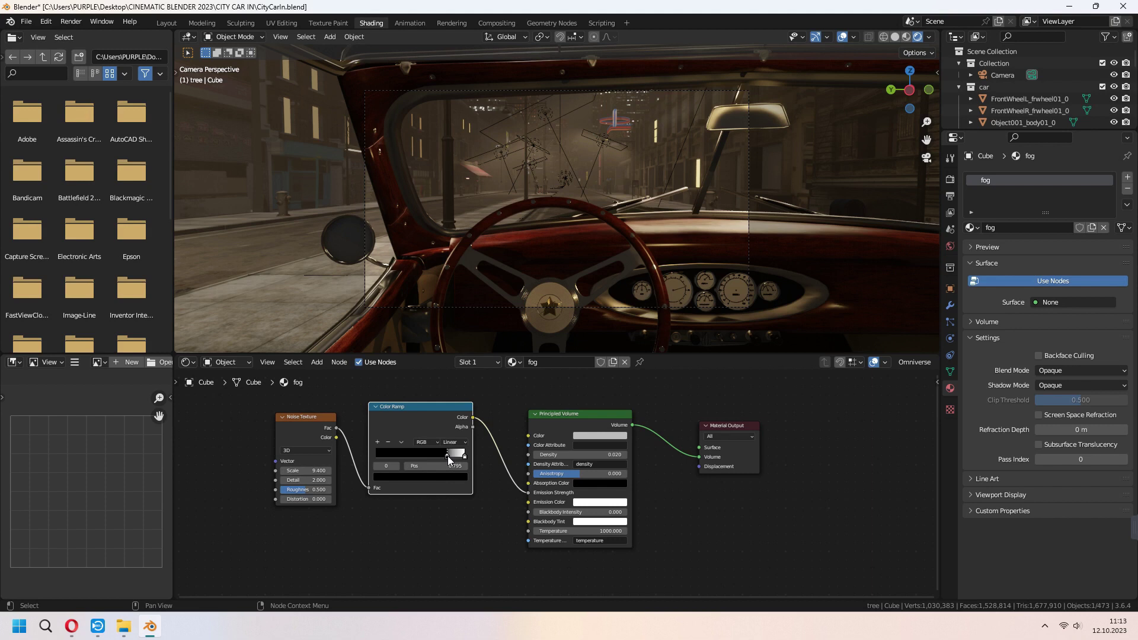
pyautogui.moveTo(447, 457); pyautogui.dragTo(450, 456)
pyautogui.moveTo(298, 471); pyautogui.dragTo(306, 471)
# Darken and desaturate the Principled Volume colour to a dim pale beige
pyautogui.click(604, 436)
pyautogui.moveTo(654, 332); pyautogui.dragTo(653, 311)
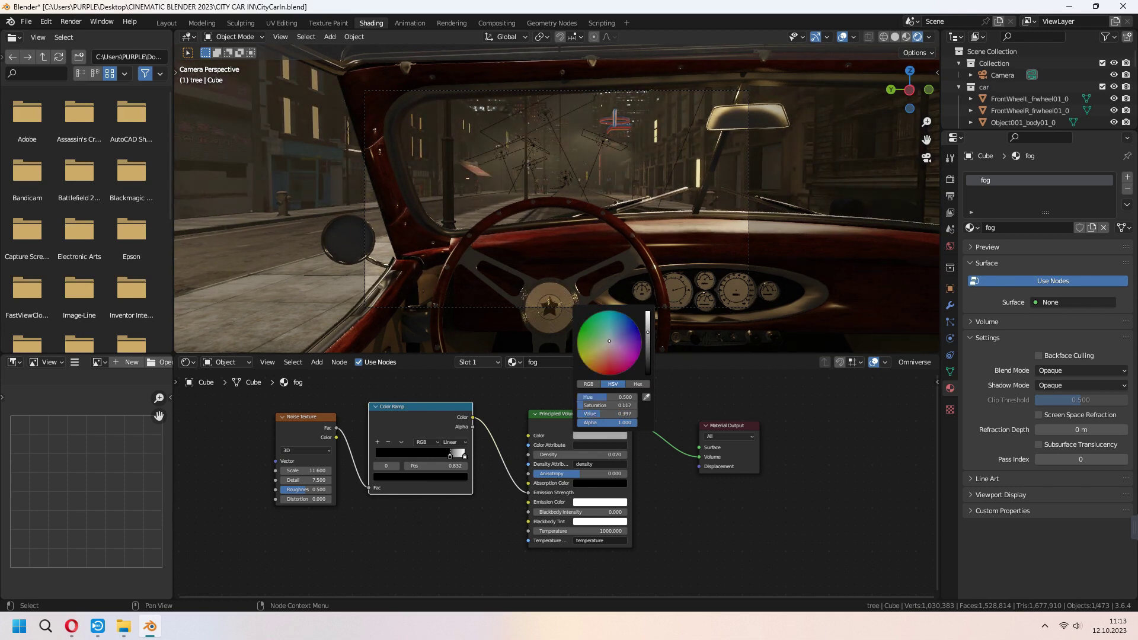
pyautogui.moveTo(606, 345); pyautogui.dragTo(609, 341)
pyautogui.press('Escape')
# In Layout, save, then add a cube empty and raise it above the car
pyautogui.click(167, 23)
pyautogui.hotkey('ctrl', 's')
pyautogui.press('KP_0')
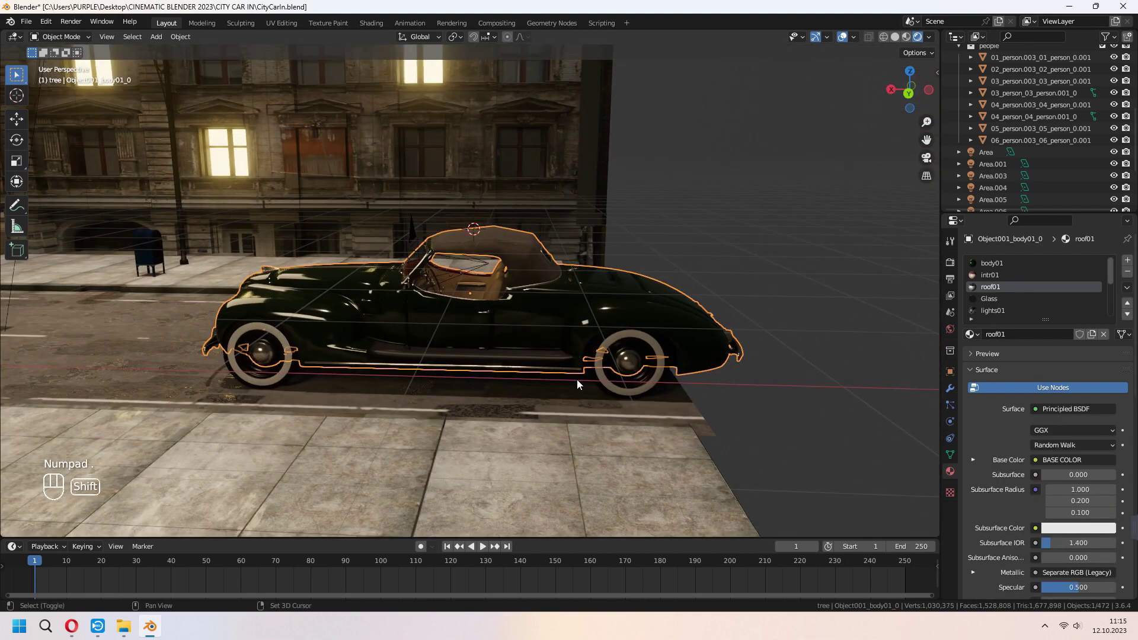
pyautogui.hotkey('shift', 'a')
pyautogui.moveTo(462, 433)
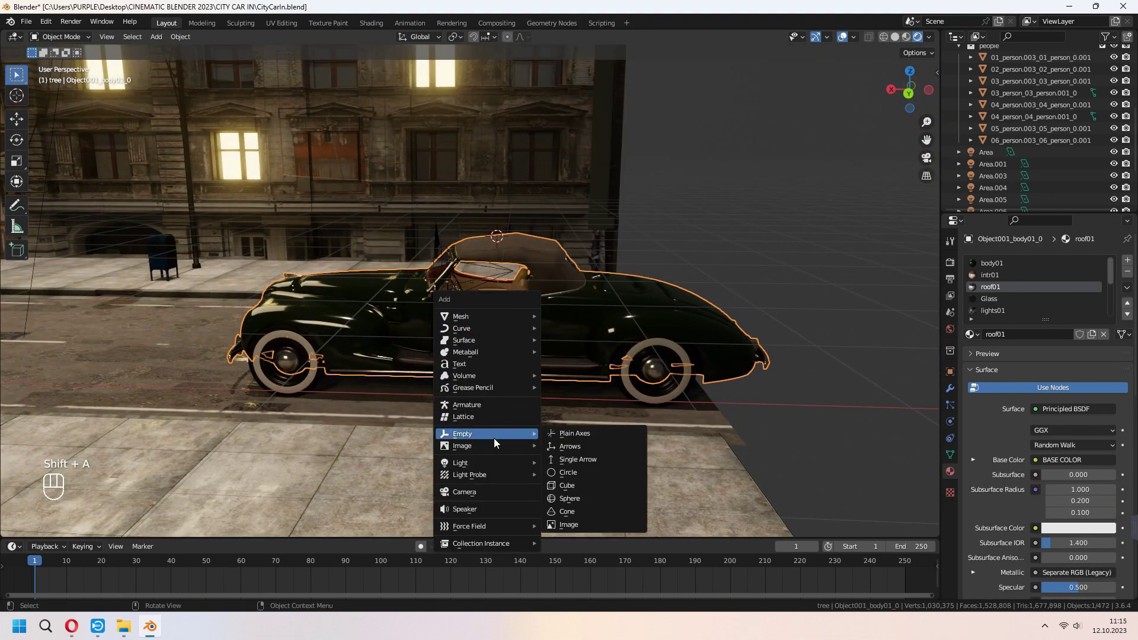
pyautogui.click(581, 485)
pyautogui.press('g')
pyautogui.press('z')
pyautogui.click(619, 268)
pyautogui.scroll(3, 1022, 125)
# Select the car collection plus the empty and parent the car parts to it (Object)
pyautogui.click(970, 87)
pyautogui.doubleClick(1005, 98)
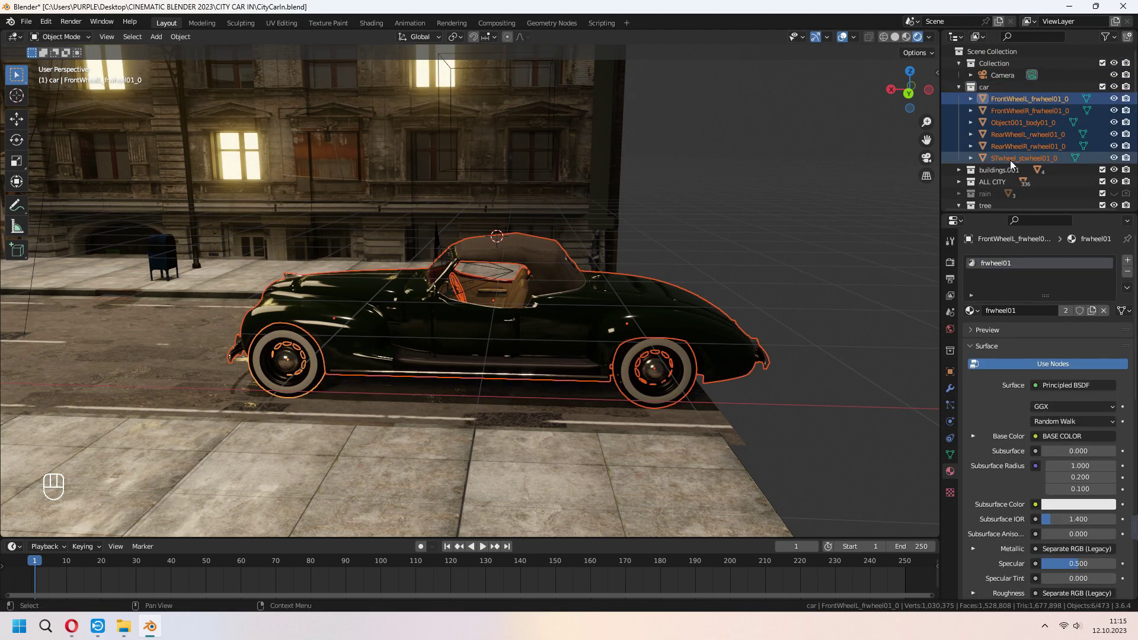
pyautogui.scroll(1, 602, 212)
pyautogui.moveTo(640, 259); pyautogui.dragTo(723, 279, button='middle')
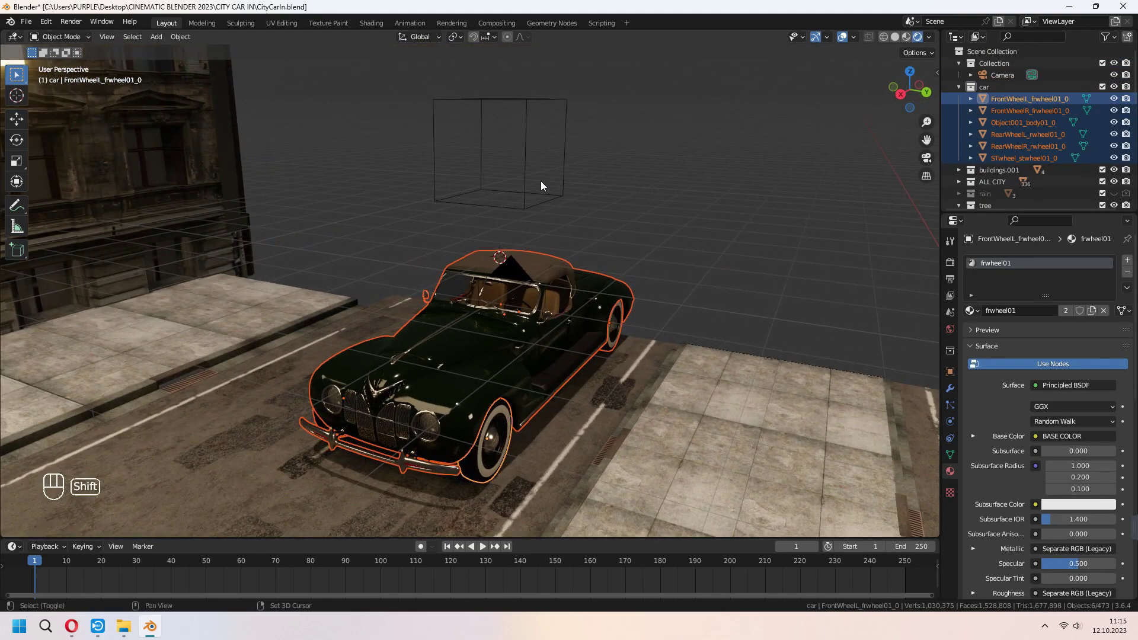
pyautogui.keyDown('shift'); pyautogui.click(526, 166); pyautogui.keyUp('shift')
pyautogui.moveTo(700, 222); pyautogui.dragTo(600, 196, button='middle')
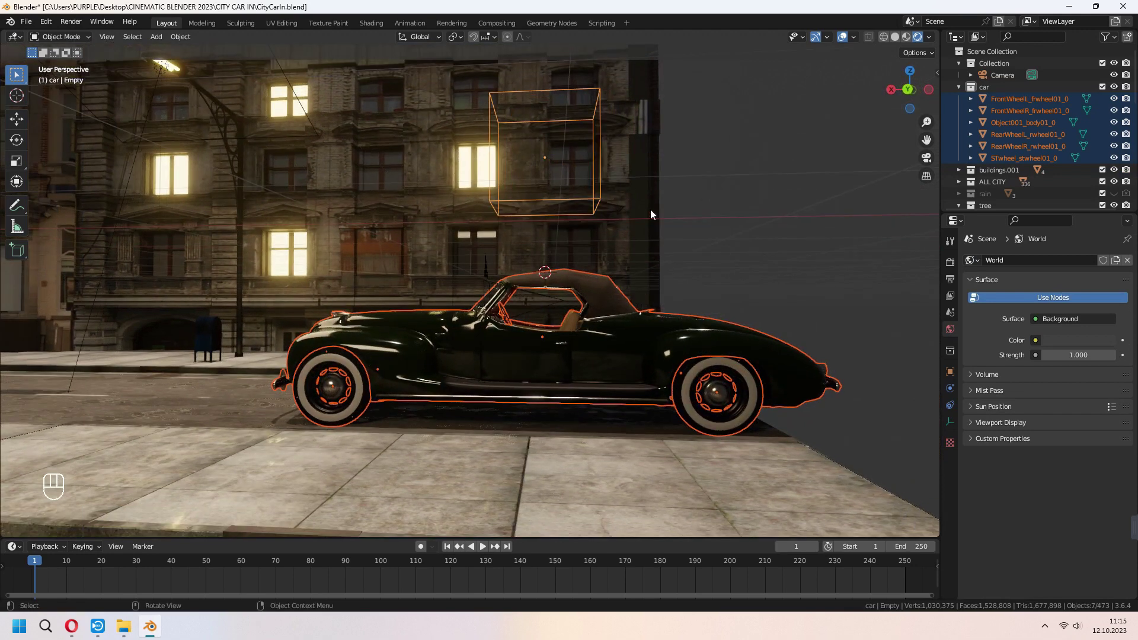
pyautogui.scroll(3, 669, 218)
pyautogui.moveTo(689, 260)
pyautogui.mouseDown(button='middle')
pyautogui.moveTo(615, 252)
pyautogui.moveTo(515, 303)
pyautogui.moveTo(607, 286)
pyautogui.moveTo(699, 249)
pyautogui.mouseUp(button='middle')
pyautogui.scroll(3, 605, 258)
pyautogui.scroll(-4, 607, 286)
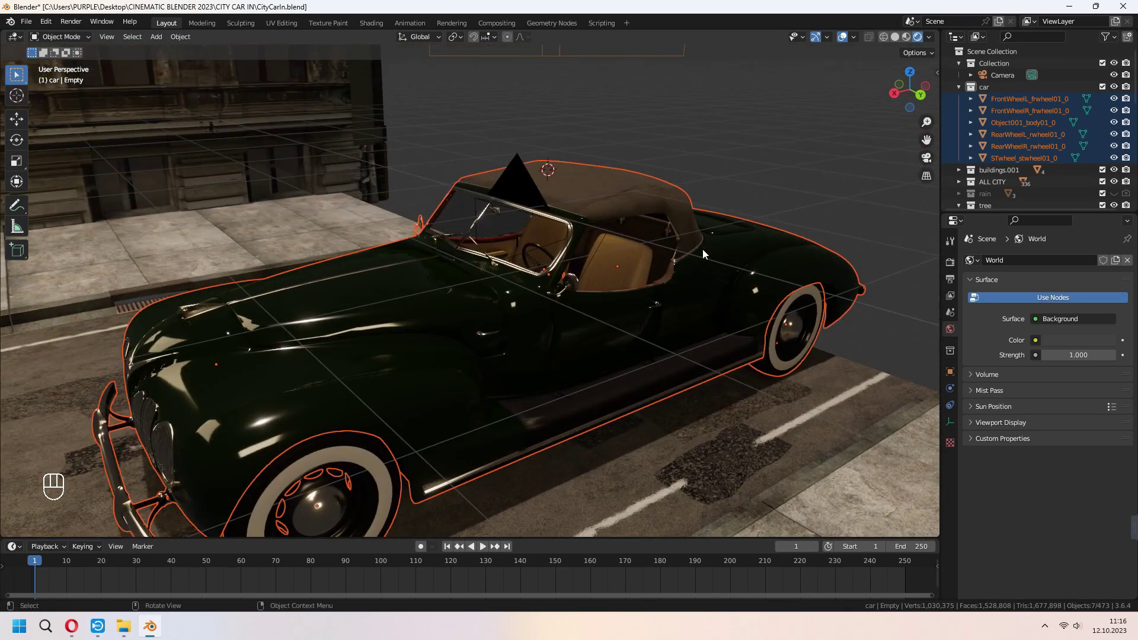
pyautogui.hotkey('ctrl', 'p')
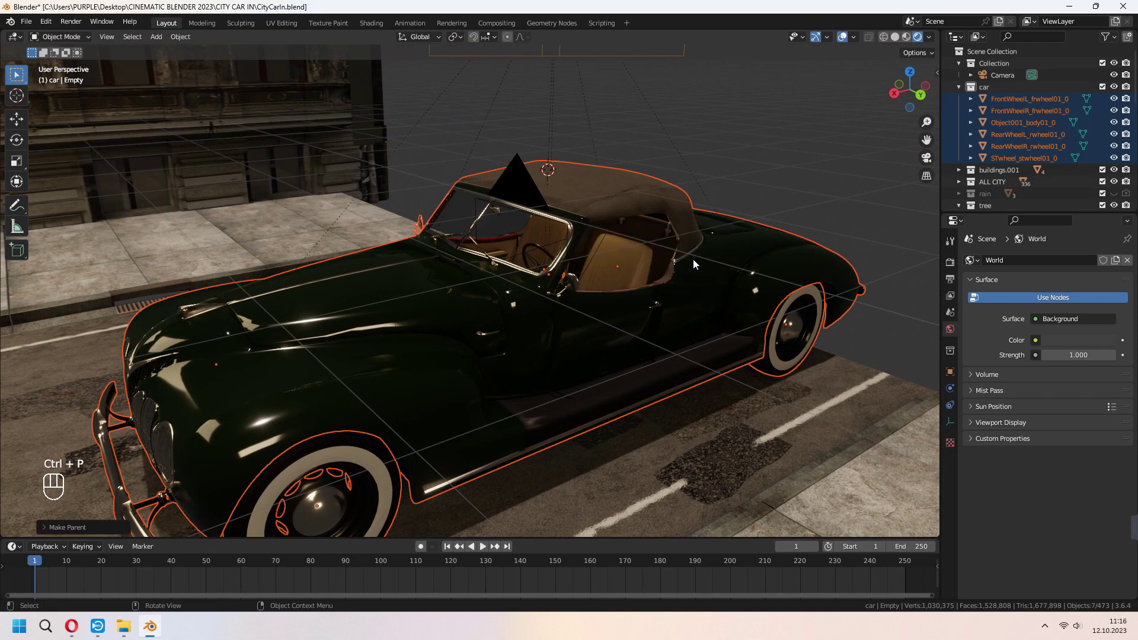
pyautogui.click(695, 258)
pyautogui.moveTo(690, 259)
pyautogui.mouseDown(button='middle')
pyautogui.moveTo(631, 269)
pyautogui.moveTo(558, 112)
pyautogui.mouseUp(button='middle')
pyautogui.press('g')
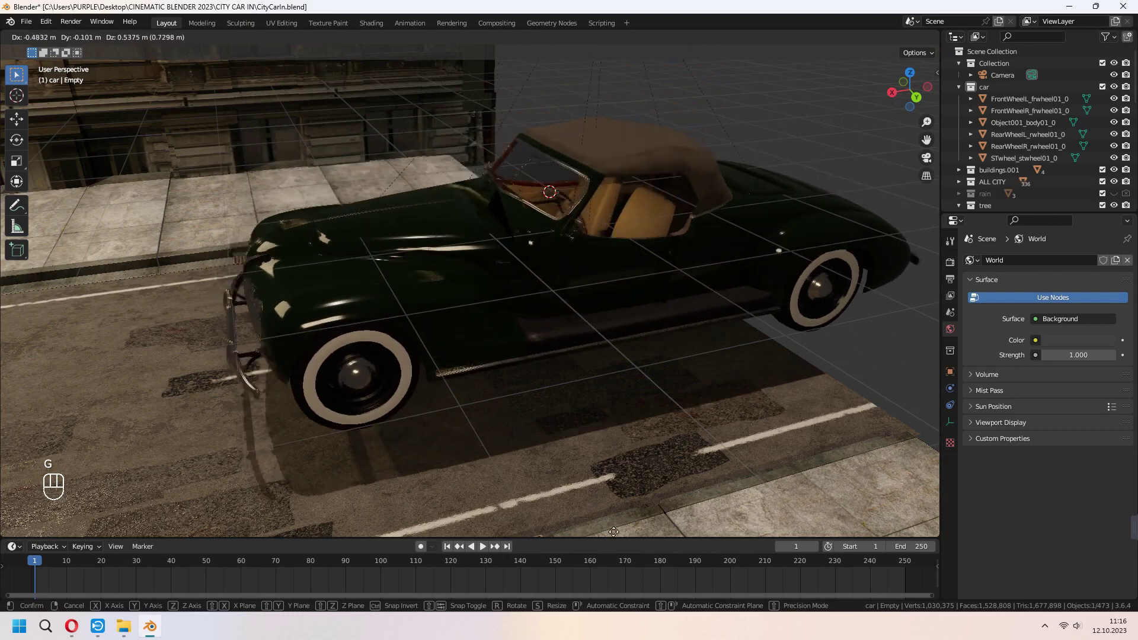
# Return the car to the road and fly the camera inside, behind the steering wheel
pyautogui.click(623, 293)
pyautogui.press('KP_0')
pyautogui.click(477, 446)
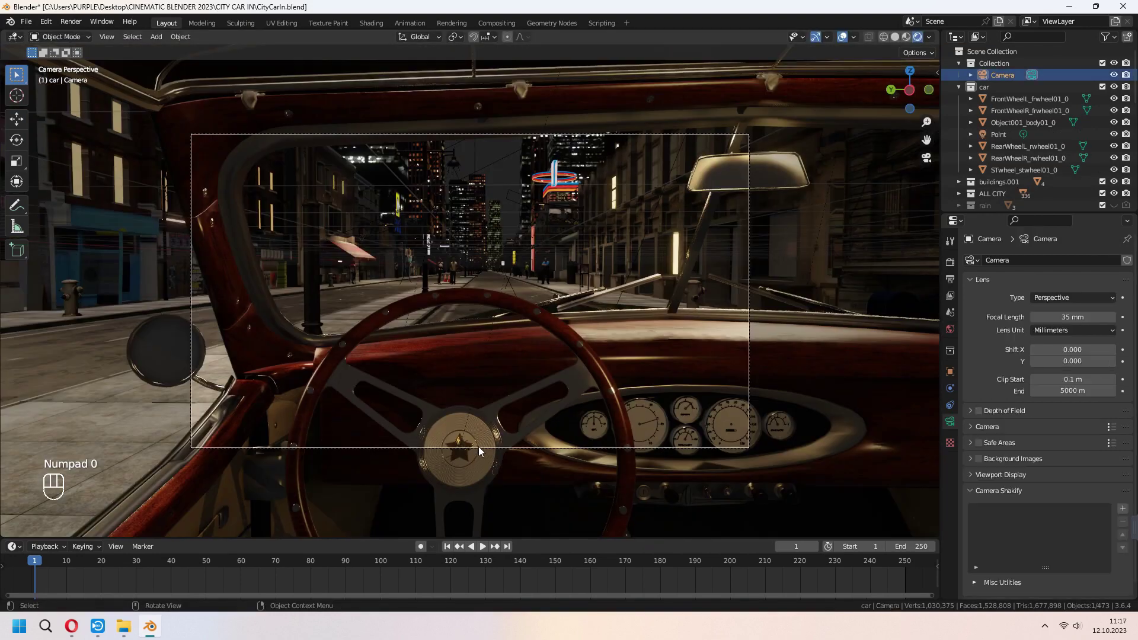
pyautogui.click(556, 390)
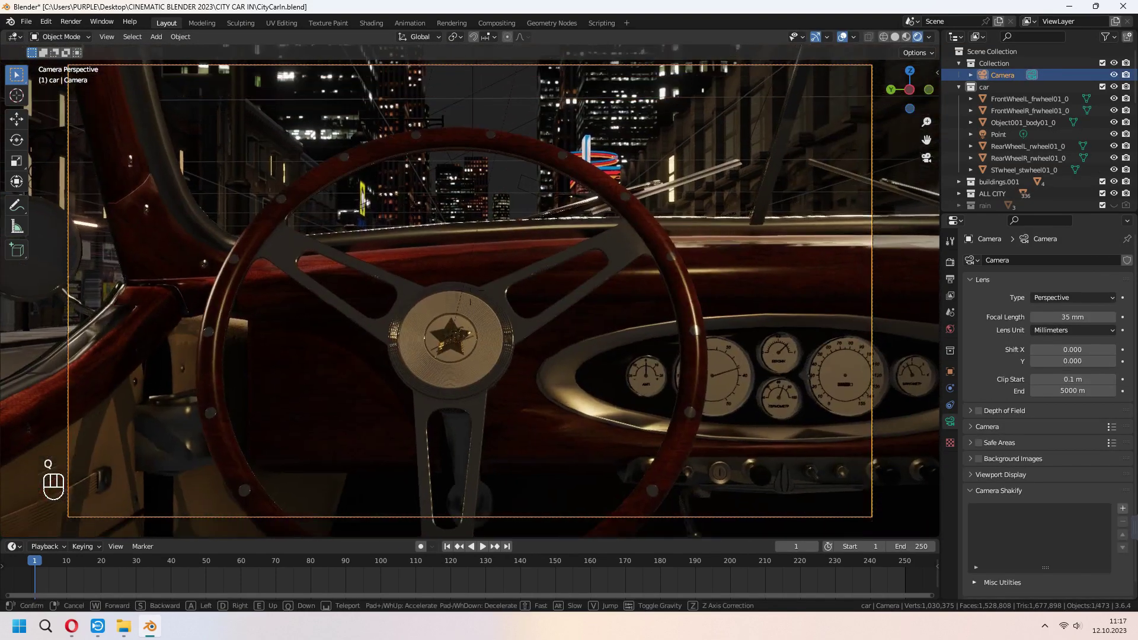
pyautogui.press('q')
pyautogui.press('e')
pyautogui.press('s')
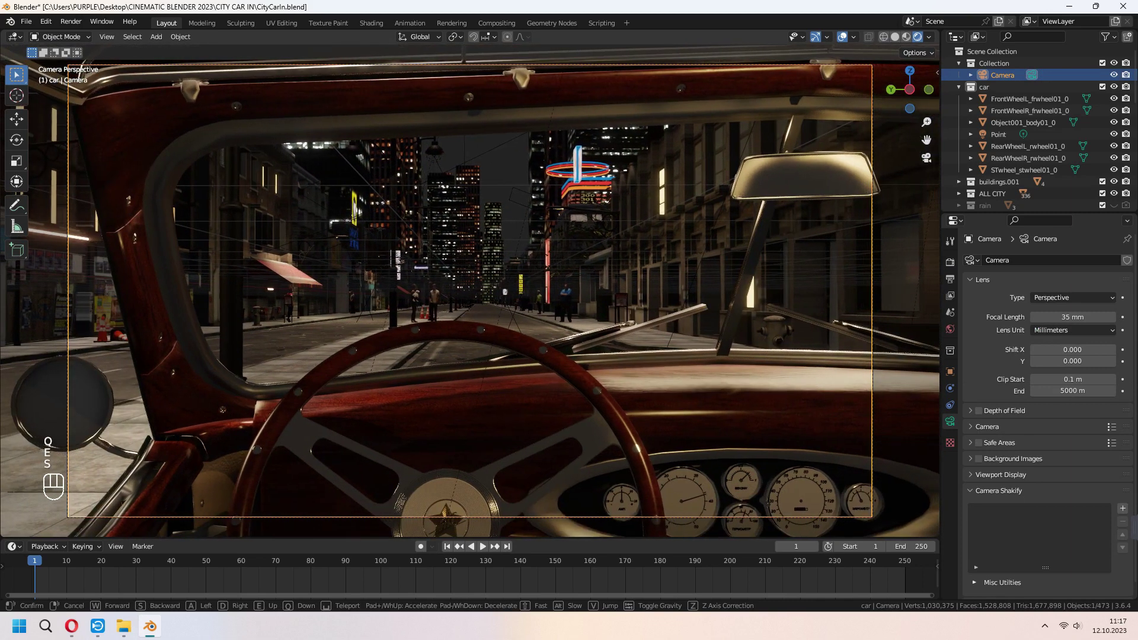
pyautogui.press('e')
pyautogui.press('s')
pyautogui.press('e')
pyautogui.press('s')
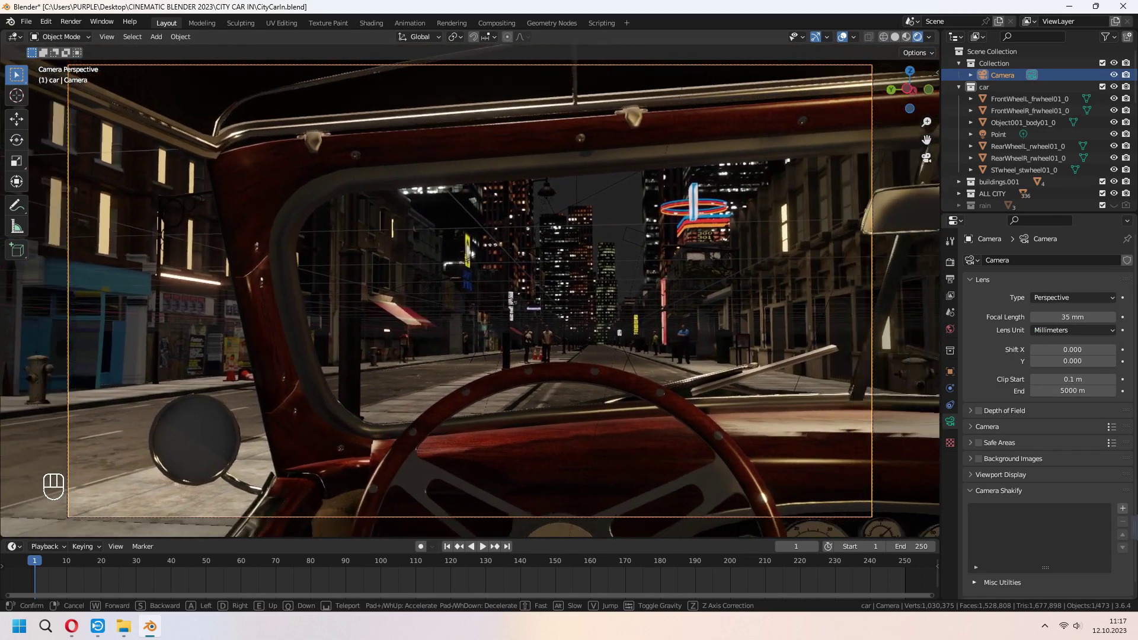
# Parent the camera to the cube empty and switch to top view
pyautogui.click(567, 290)
pyautogui.press('KP_Decimal')
pyautogui.click(549, 226)
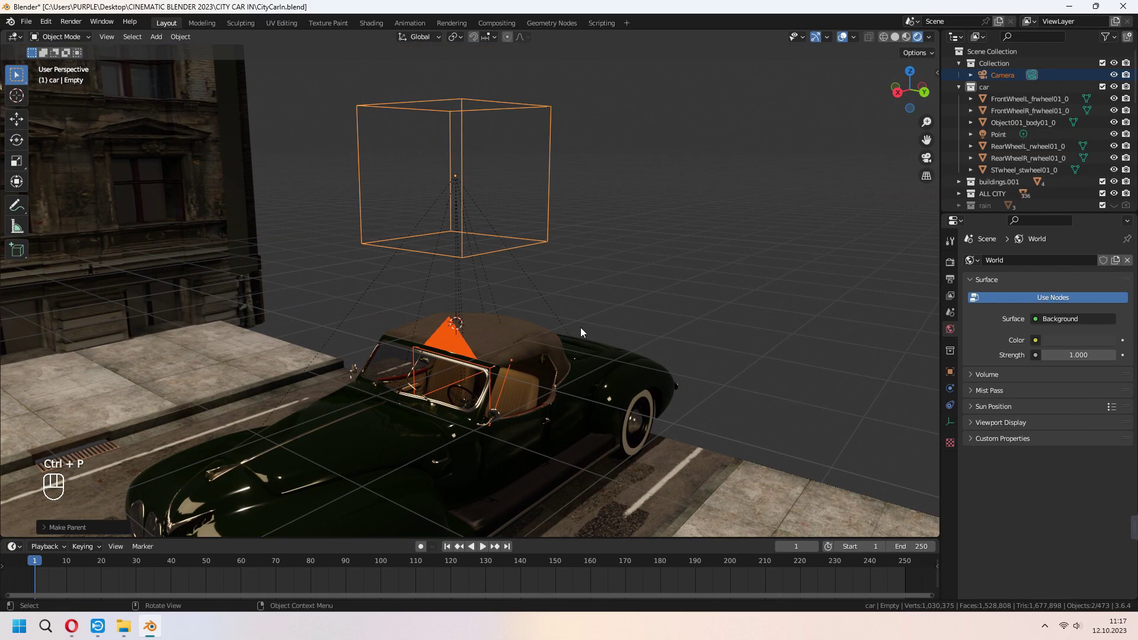
pyautogui.press('KP_7')
# Keyframe the empty on the first frame and enter a new animation end frame
pyautogui.press('i')
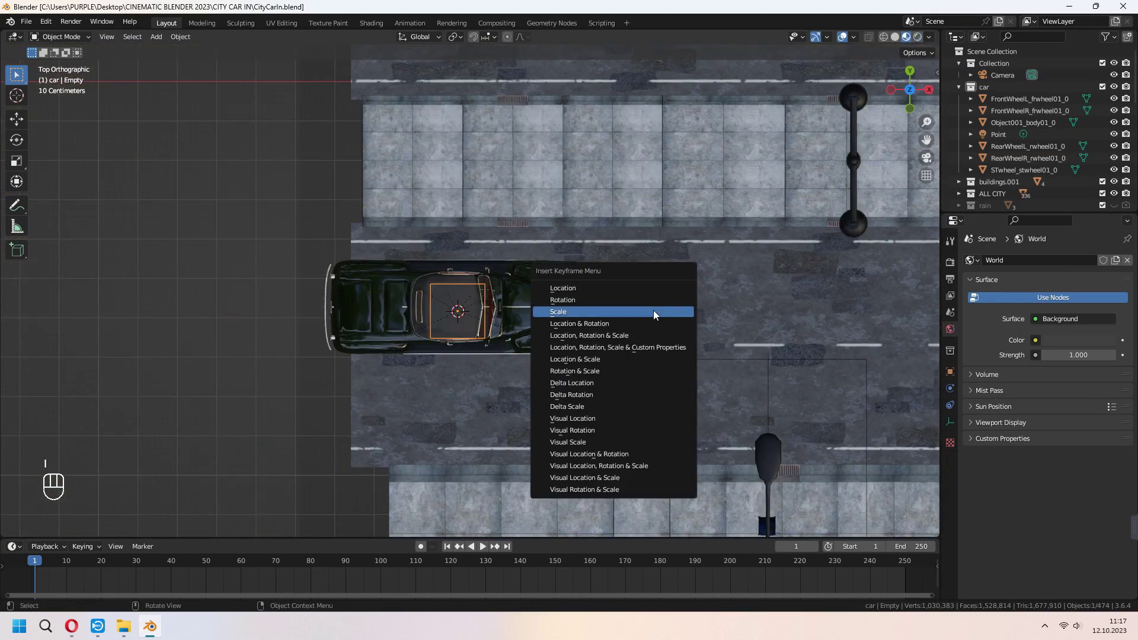
pyautogui.click(635, 331)
pyautogui.moveTo(517, 356); pyautogui.dragTo(694, 317, button='middle')
pyautogui.press('KP_7')
pyautogui.scroll(-5, 694, 317)
pyautogui.write('700')
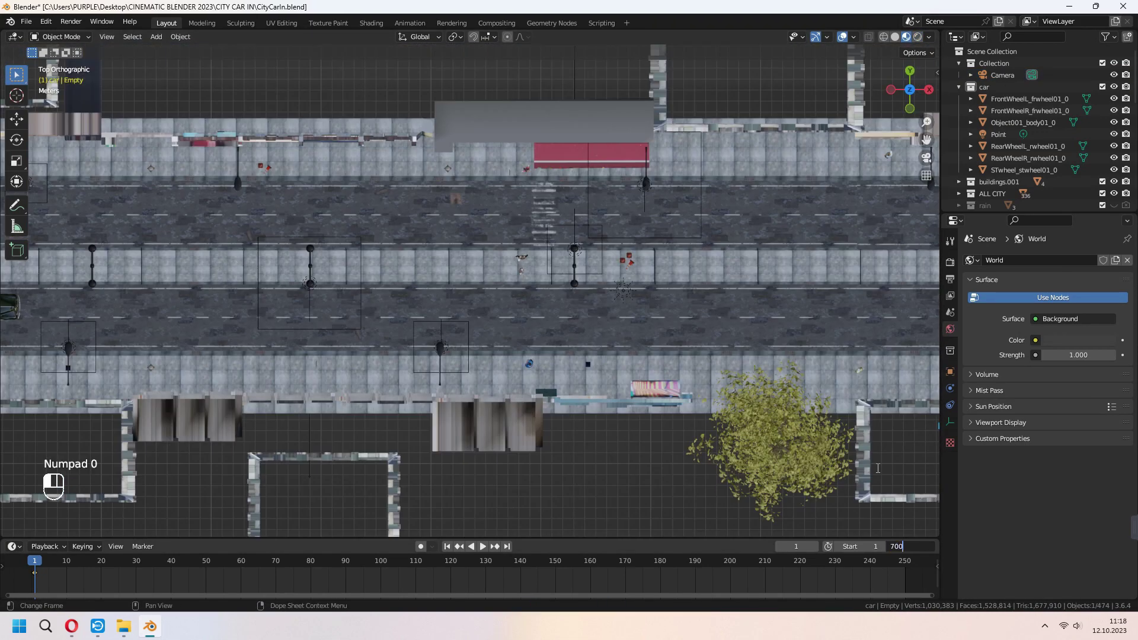
pyautogui.press('Return')
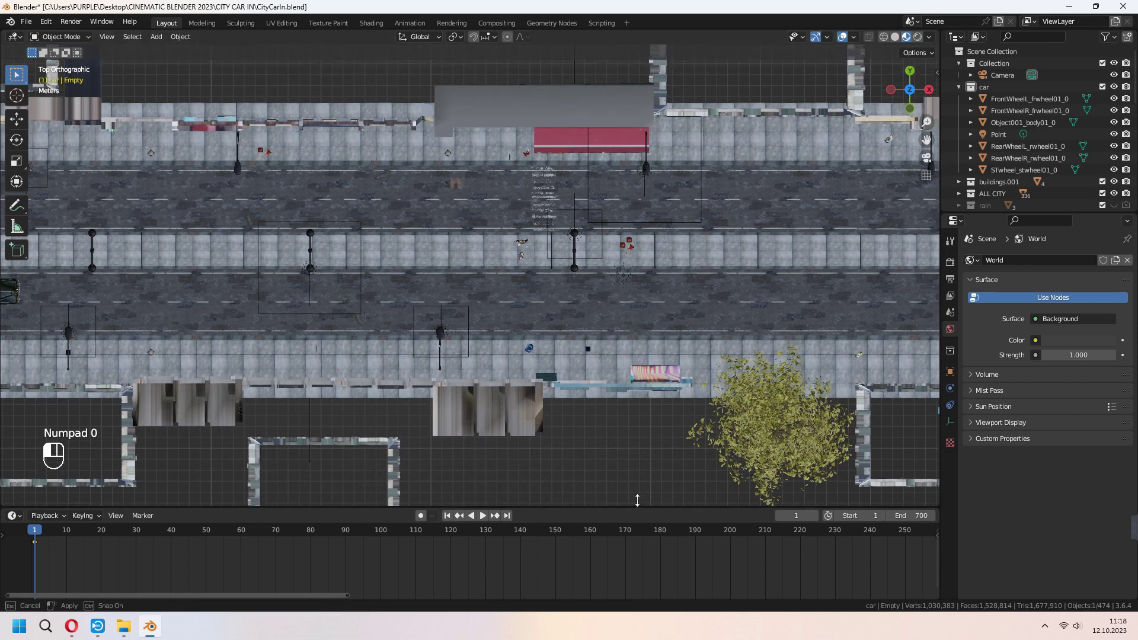
# Enlarge the timeline, show it in seconds, and set the end frame to 600
pyautogui.moveTo(641, 538); pyautogui.dragTo(641, 472)
pyautogui.hotkey('ctrl', 't')
pyautogui.moveTo(557, 528); pyautogui.dragTo(705, 512, button='middle')
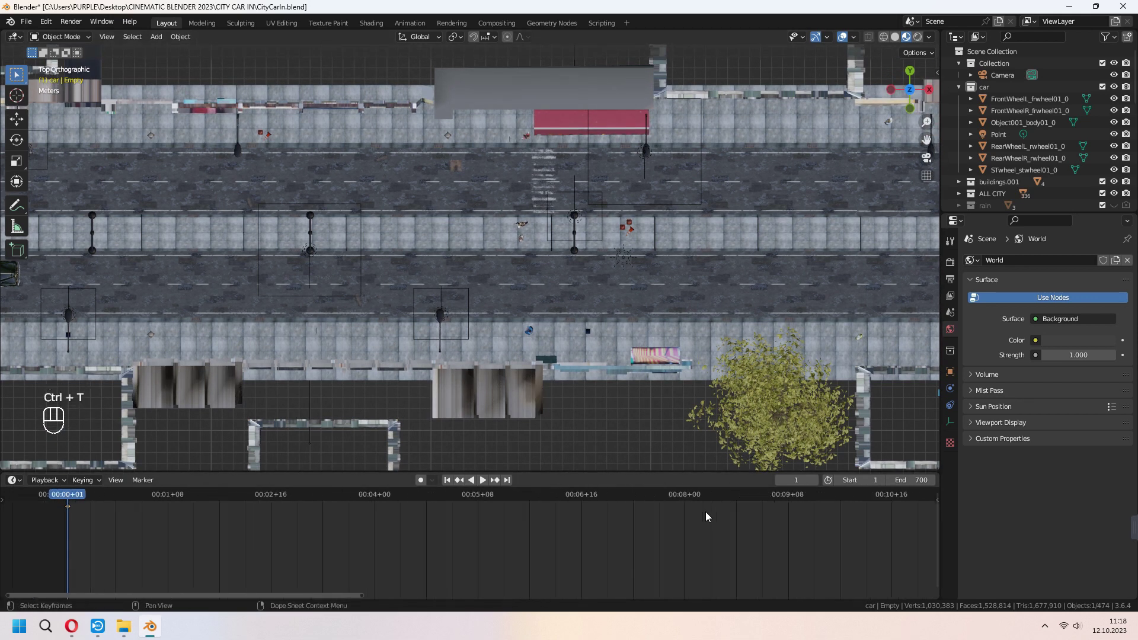
pyautogui.scroll(-3, 705, 512)
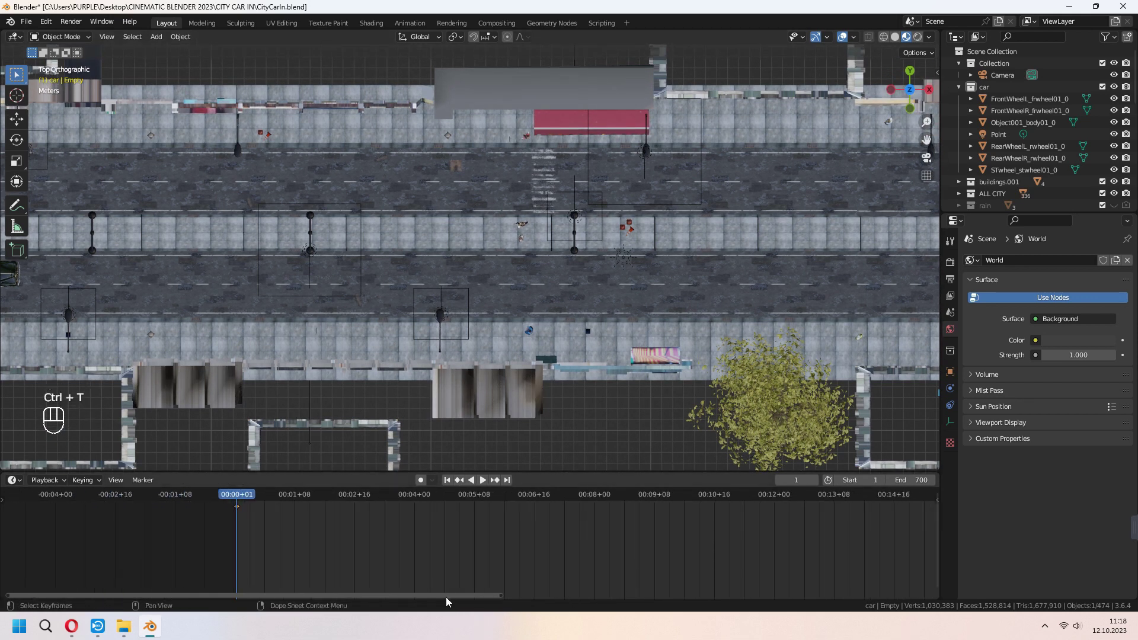
pyautogui.scroll(-3, 560, 552)
pyautogui.moveTo(623, 533); pyautogui.dragTo(853, 499, button='middle')
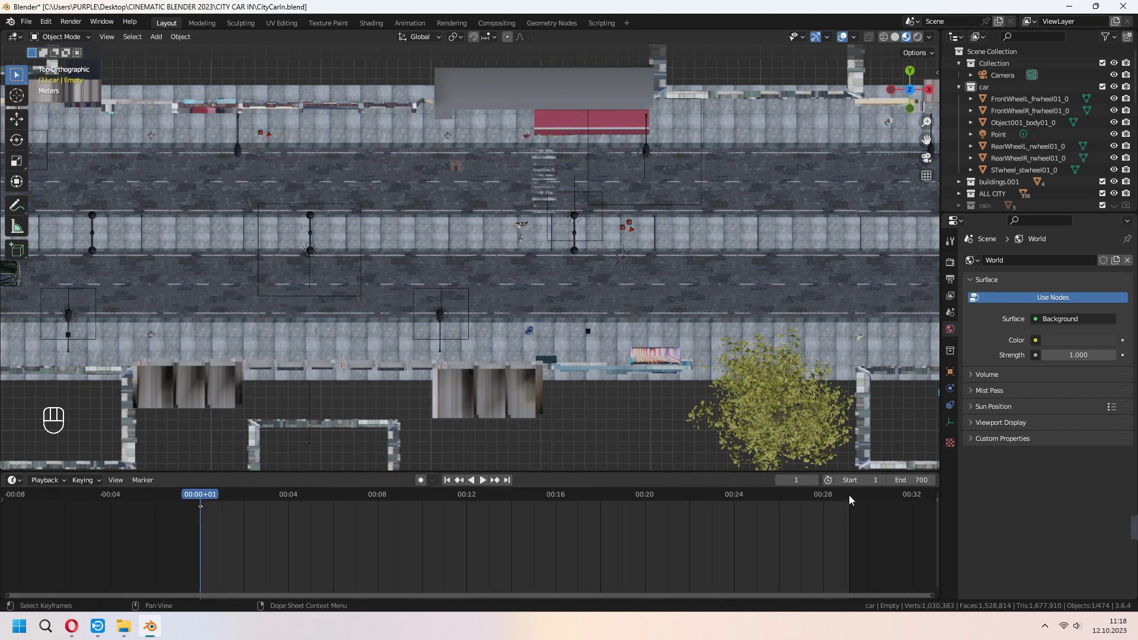
pyautogui.press('KP_0')
pyautogui.press('KP_6')
pyautogui.moveTo(667, 533); pyautogui.dragTo(551, 533, button='middle')
pyautogui.scroll(-3, 493, 358)
# Move the car empty down the street at a later frame, keyframe it, and play back
pyautogui.keyDown('shift'); pyautogui.moveTo(492, 358); pyautogui.dragTo(137, 386, button='middle'); pyautogui.keyUp('shift')
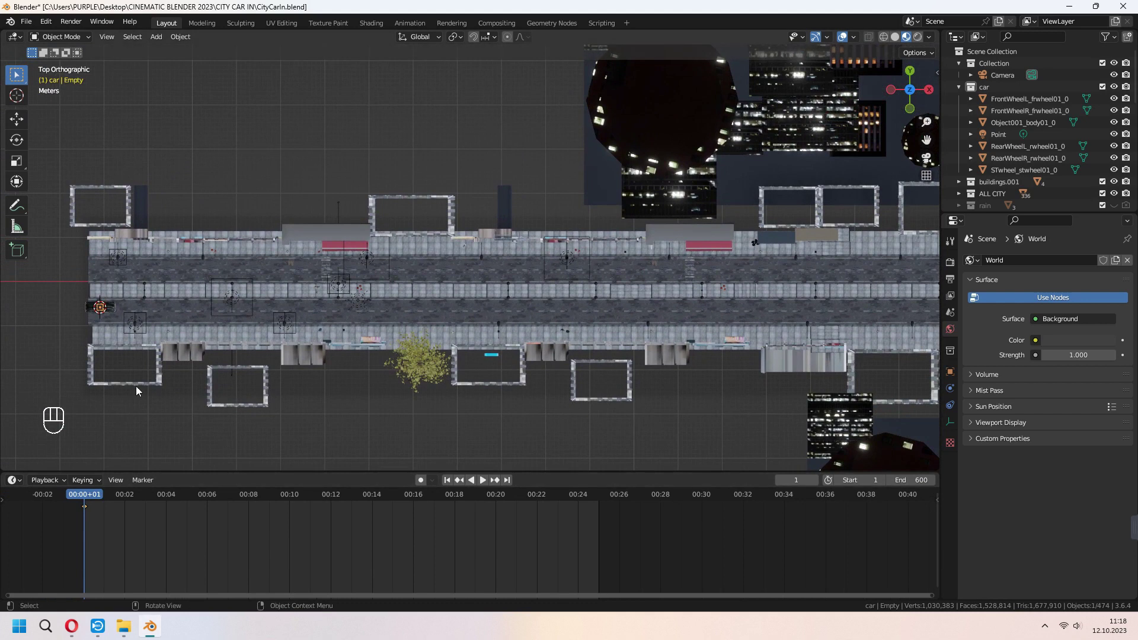
pyautogui.click(507, 479)
pyautogui.moveTo(330, 492); pyautogui.dragTo(340, 490)
pyautogui.scroll(1, 308, 419)
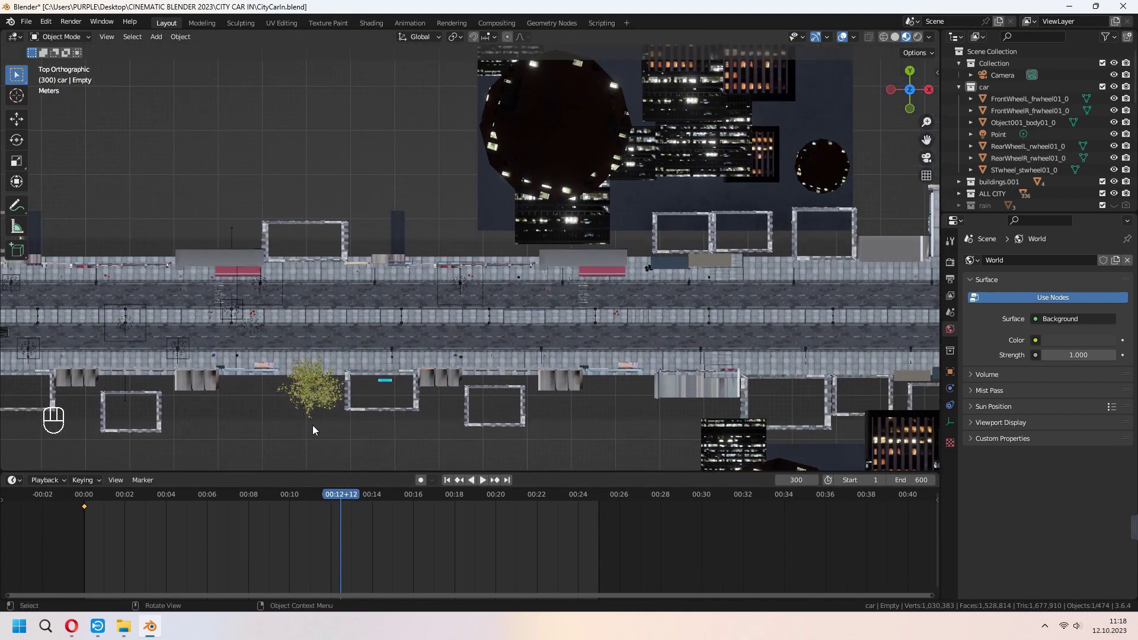
pyautogui.press('g')
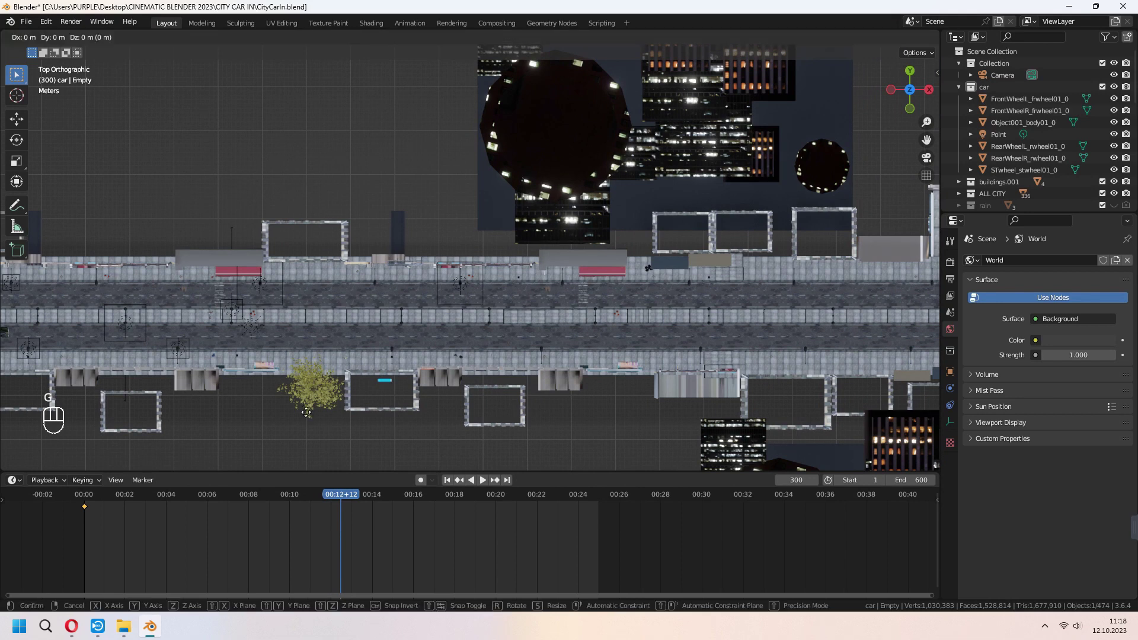
pyautogui.click(625, 420)
pyautogui.hotkey('ctrl', 'a')
pyautogui.press('Escape')
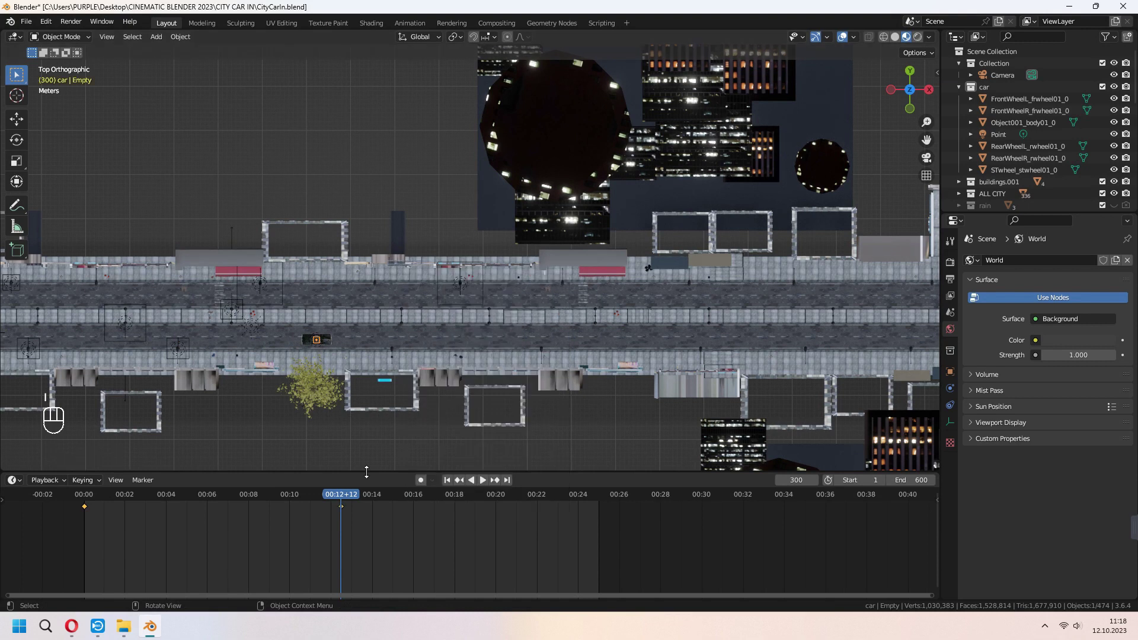
pyautogui.click(448, 480)
pyautogui.press('space')
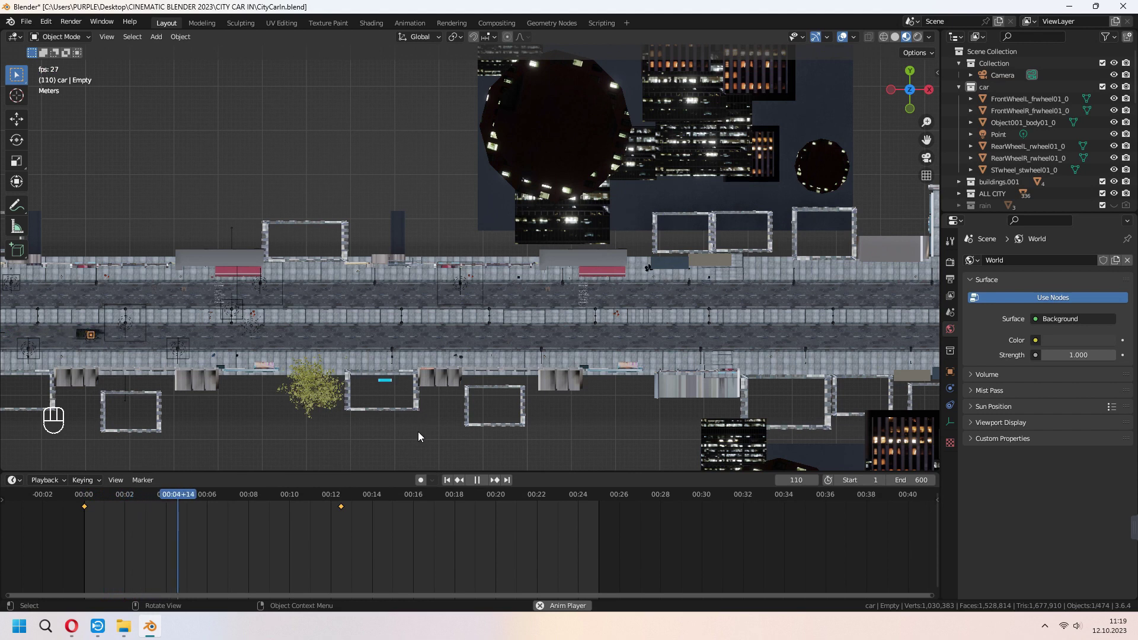
pyautogui.press('space')
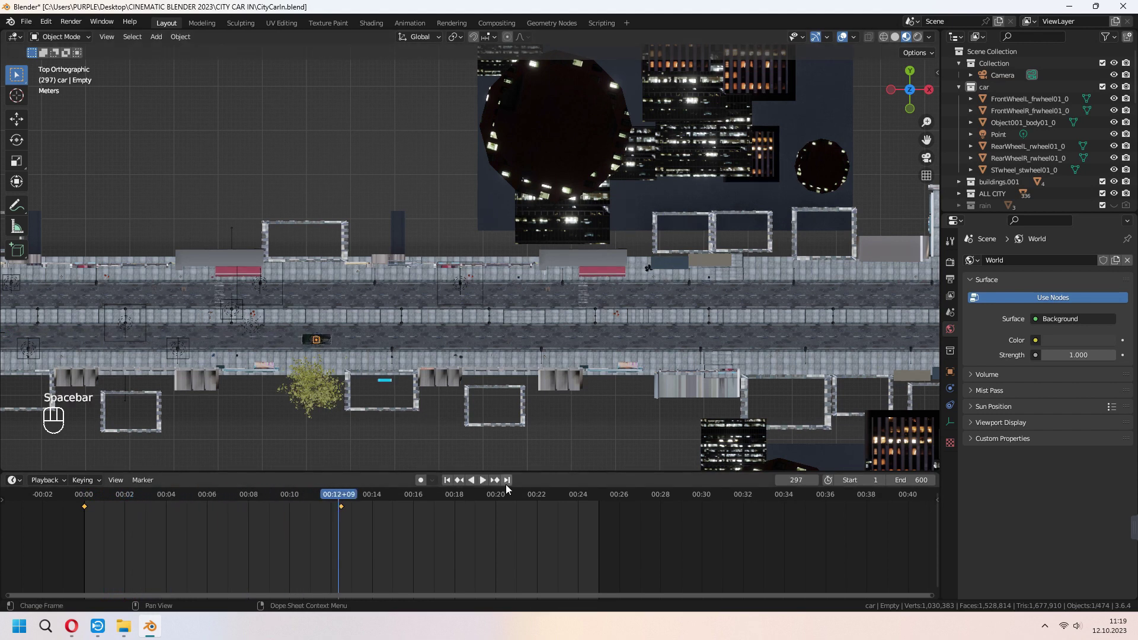
# Keyframe the car farther down the road at frame 600, then watch through the in-car camera
pyautogui.keyDown('shift'); pyautogui.moveTo(508, 479); pyautogui.dragTo(425, 390, button='middle'); pyautogui.keyUp('shift')
pyautogui.press('g')
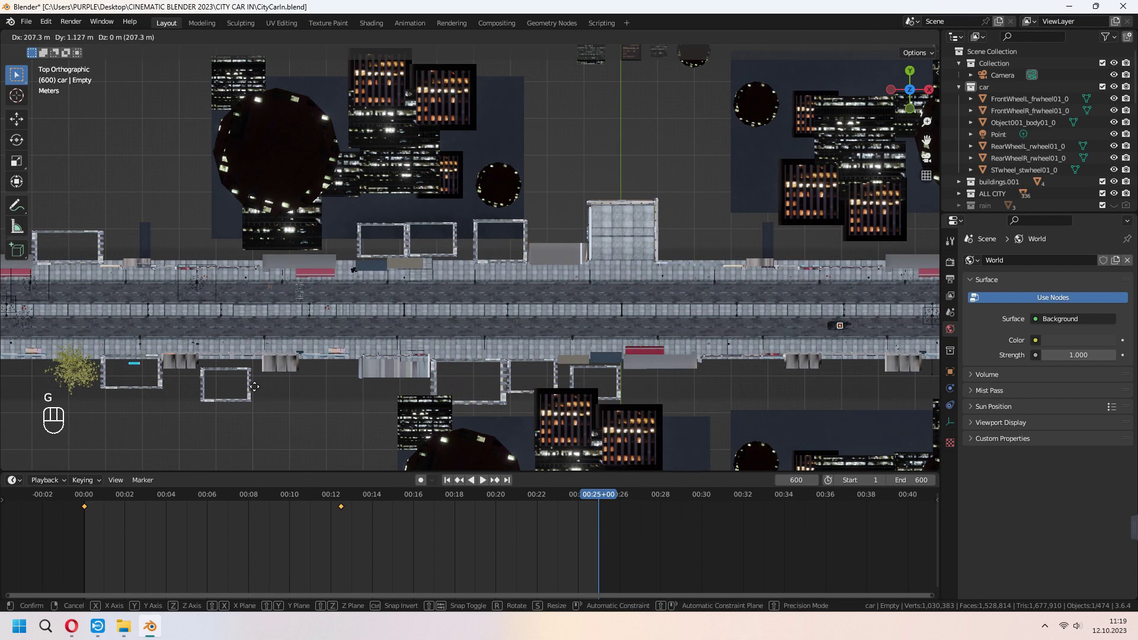
pyautogui.click(311, 388)
pyautogui.press('i')
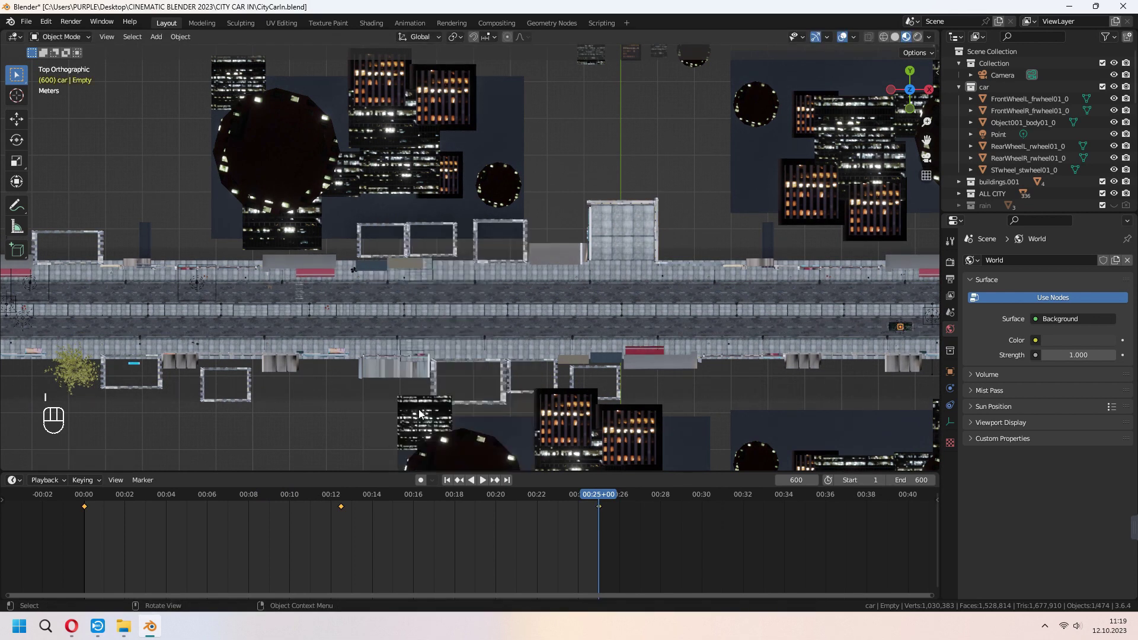
pyautogui.click(507, 305)
pyautogui.click(317, 495)
pyautogui.press('space')
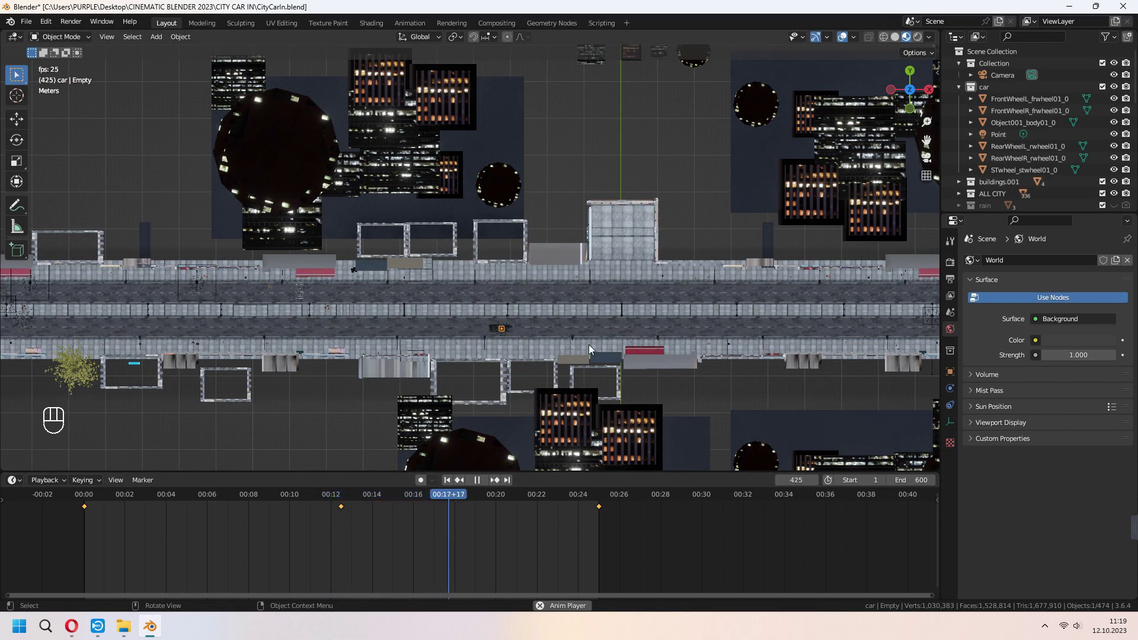
pyautogui.press('KP_0')
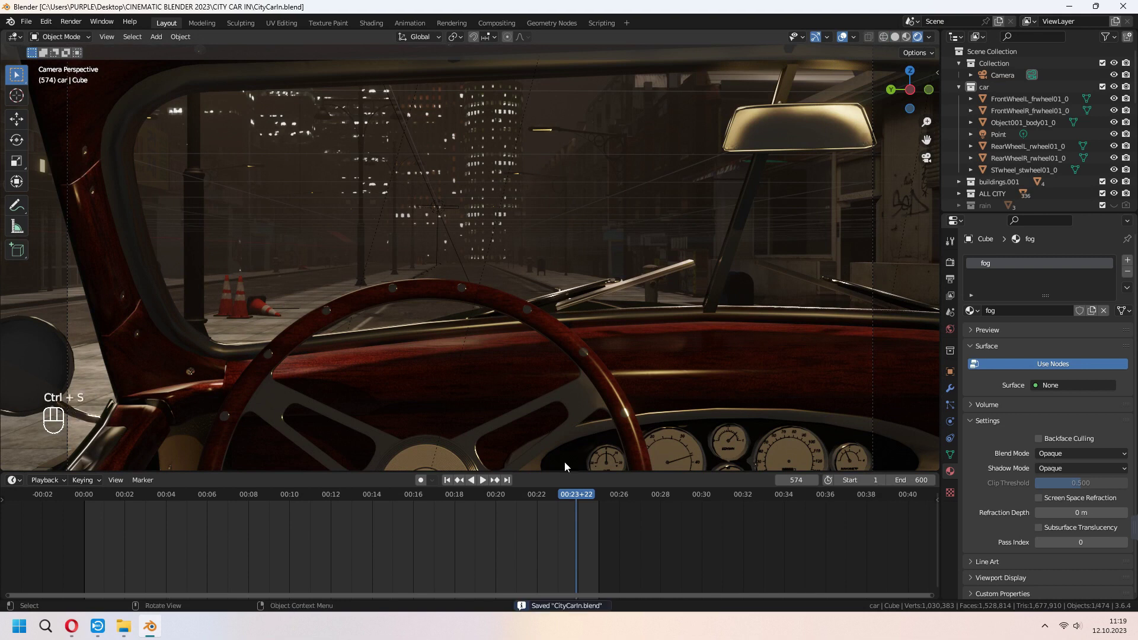
# Keyframe the steering wheel's rotation at frame 1, then turn it and keyframe at frame 175
pyautogui.click(124, 494)
pyautogui.press('space')
pyautogui.press('space')
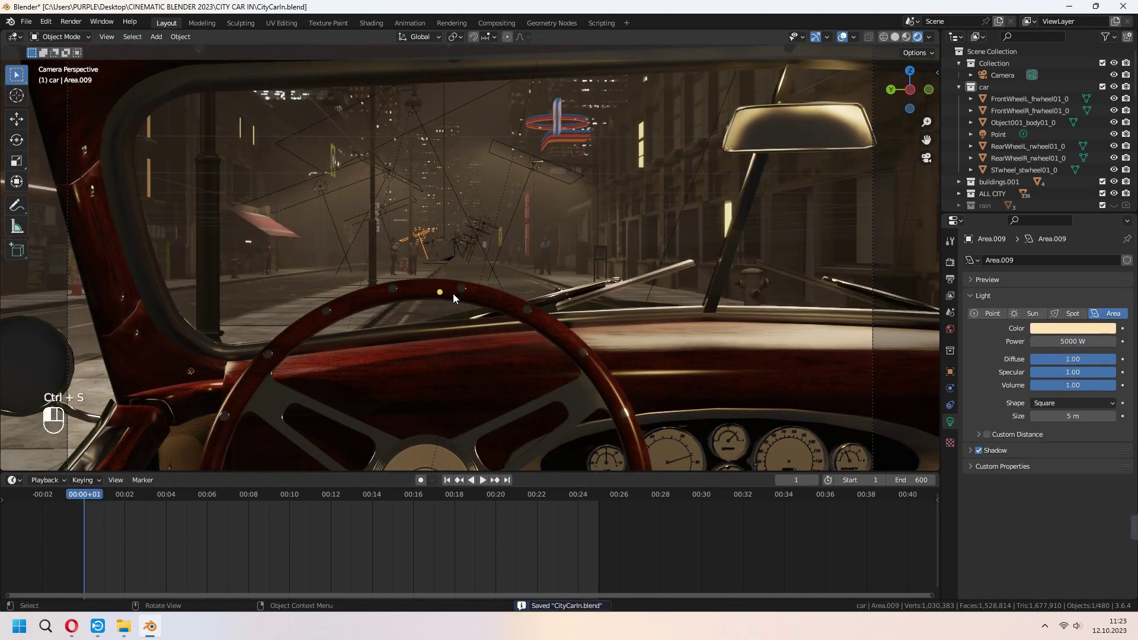
pyautogui.click(452, 293)
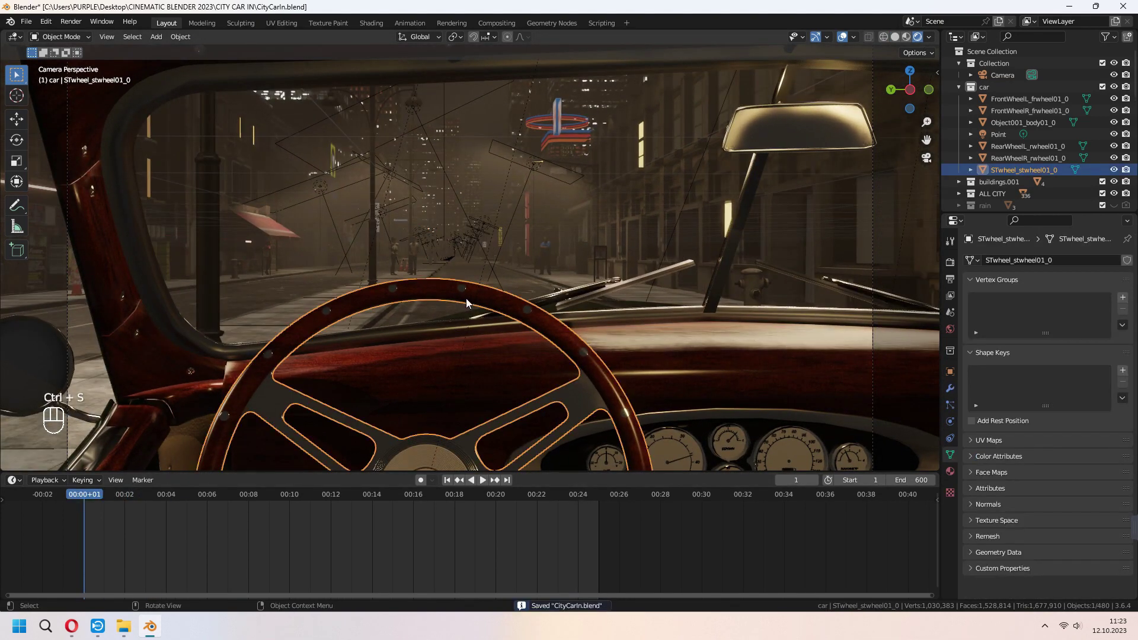
pyautogui.press('i')
pyautogui.click(472, 302)
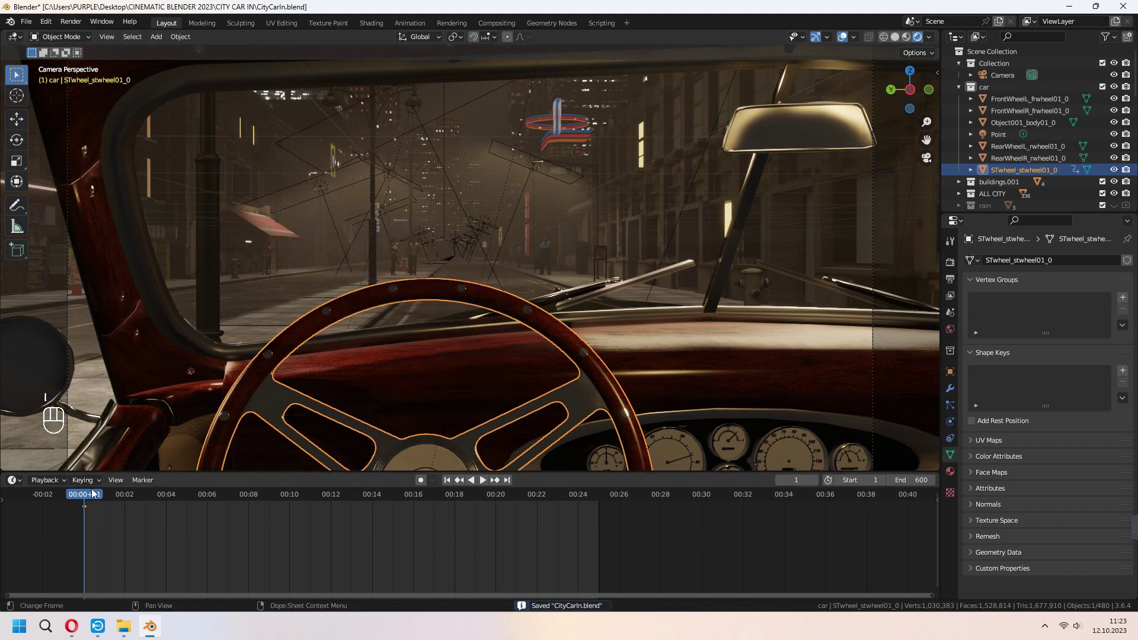
pyautogui.moveTo(85, 494); pyautogui.dragTo(236, 506)
pyautogui.press('r')
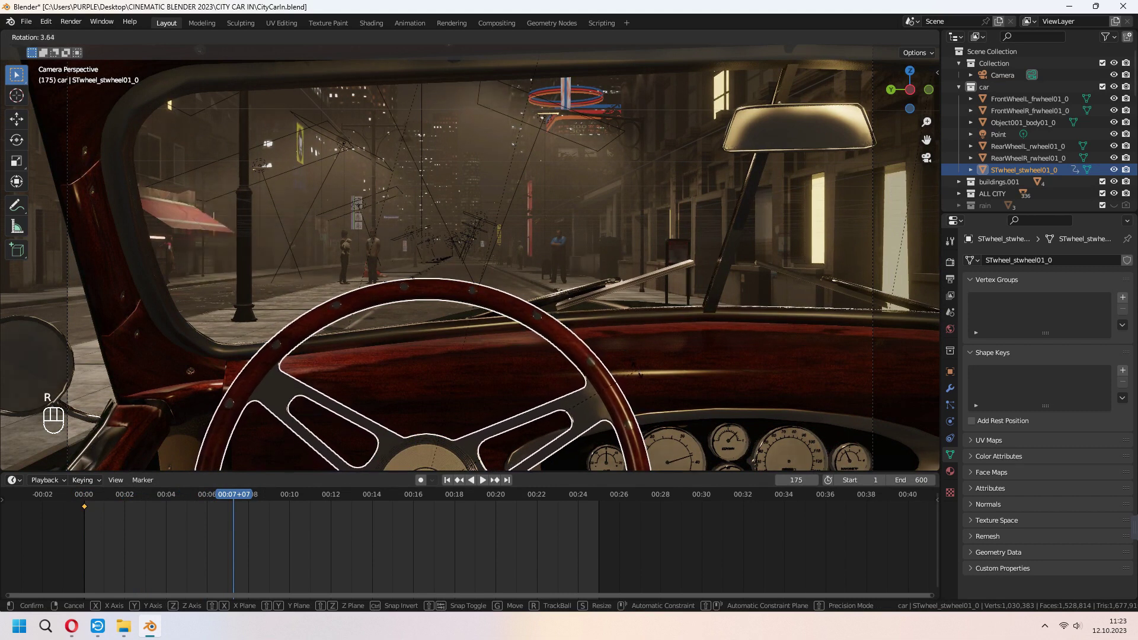
pyautogui.click(637, 374)
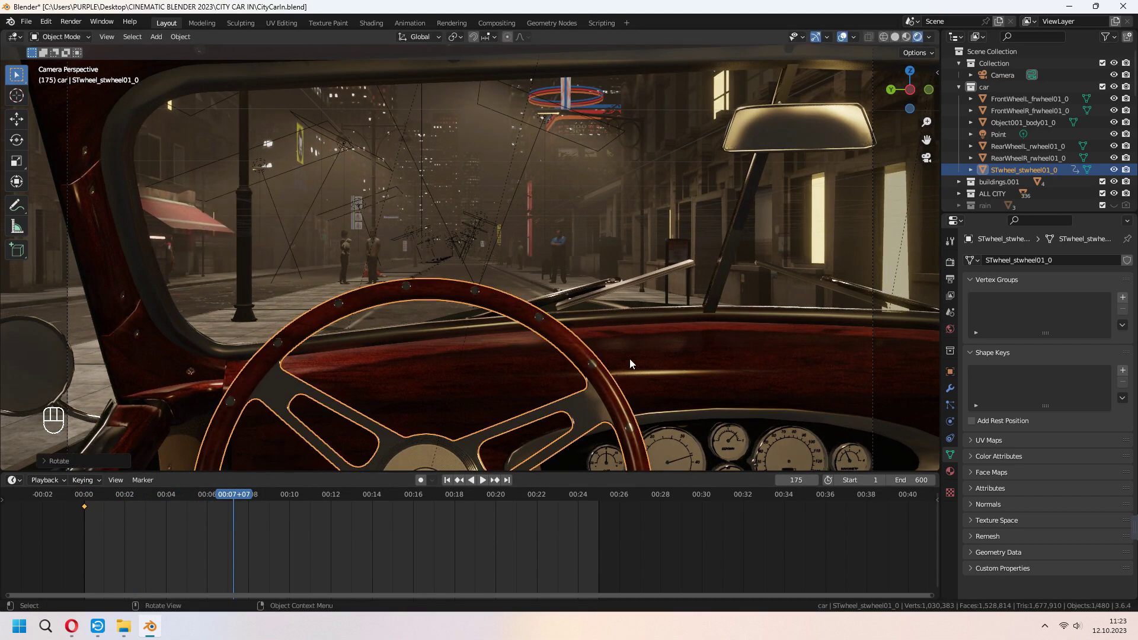
pyautogui.press('i')
pyautogui.click(630, 359)
# Keyframe the wheel at frame 255, then turn it again for the next pose
pyautogui.press('space')
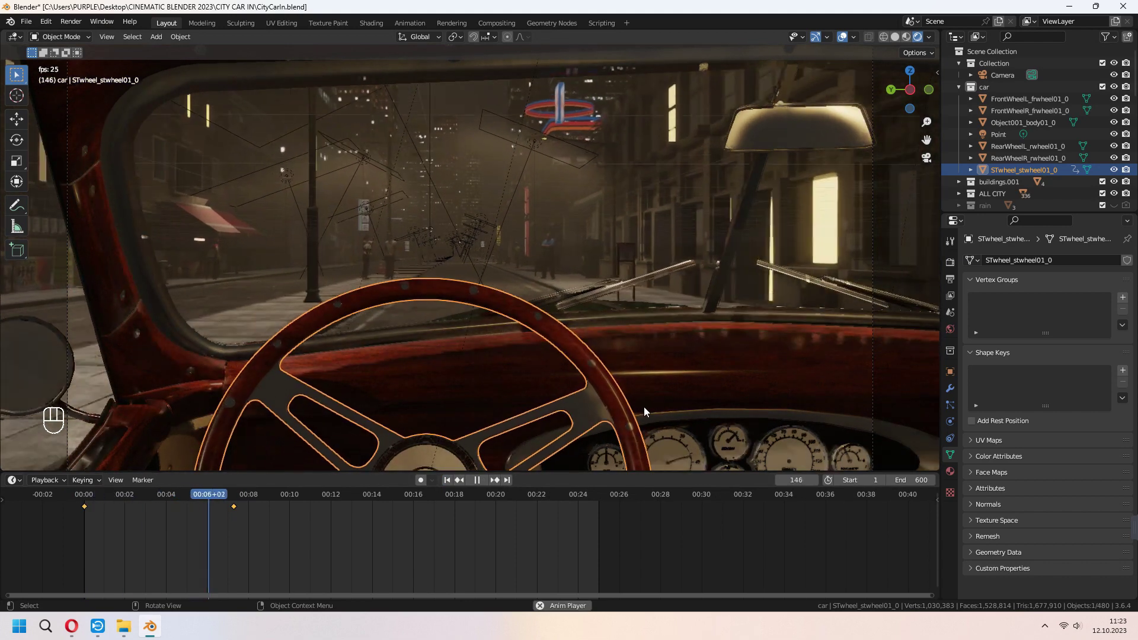
pyautogui.press('space')
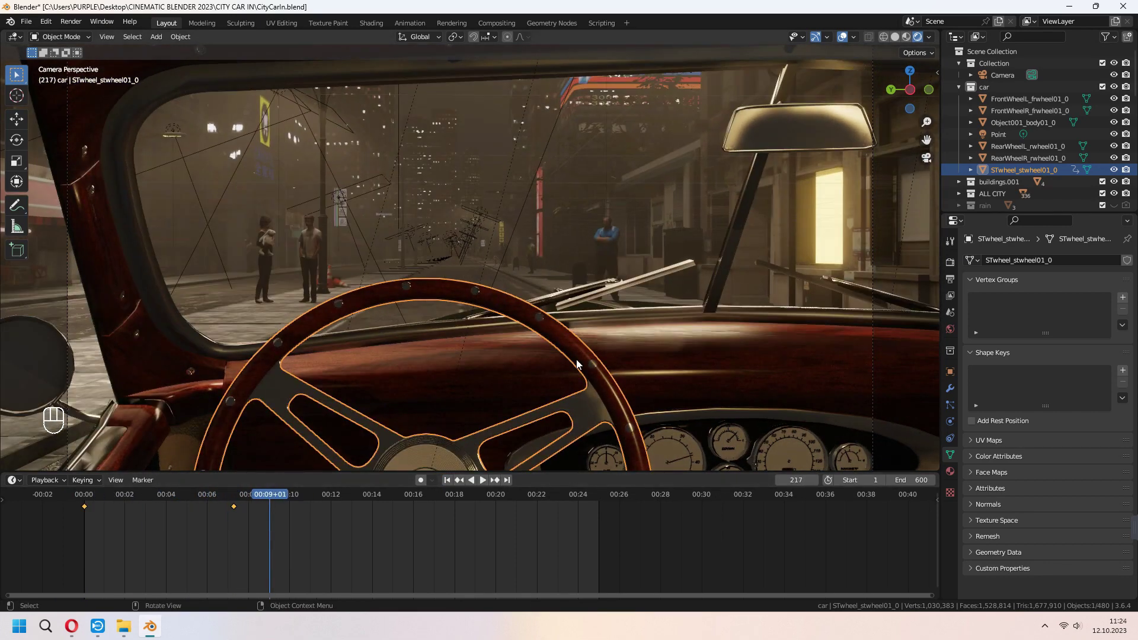
pyautogui.press('i')
pyautogui.click(511, 272)
pyautogui.press('space')
pyautogui.press('space')
pyautogui.press('r')
pyautogui.click(578, 346)
pyautogui.press('space')
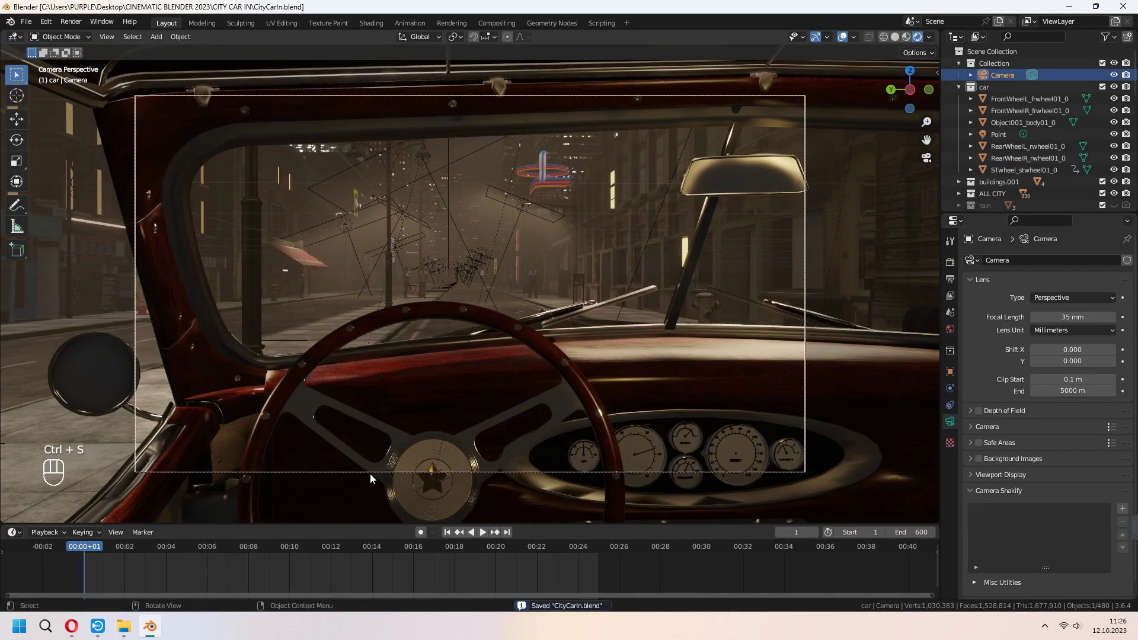
# Set the Output Properties file format to FFmpeg Video
pyautogui.click(70, 21)
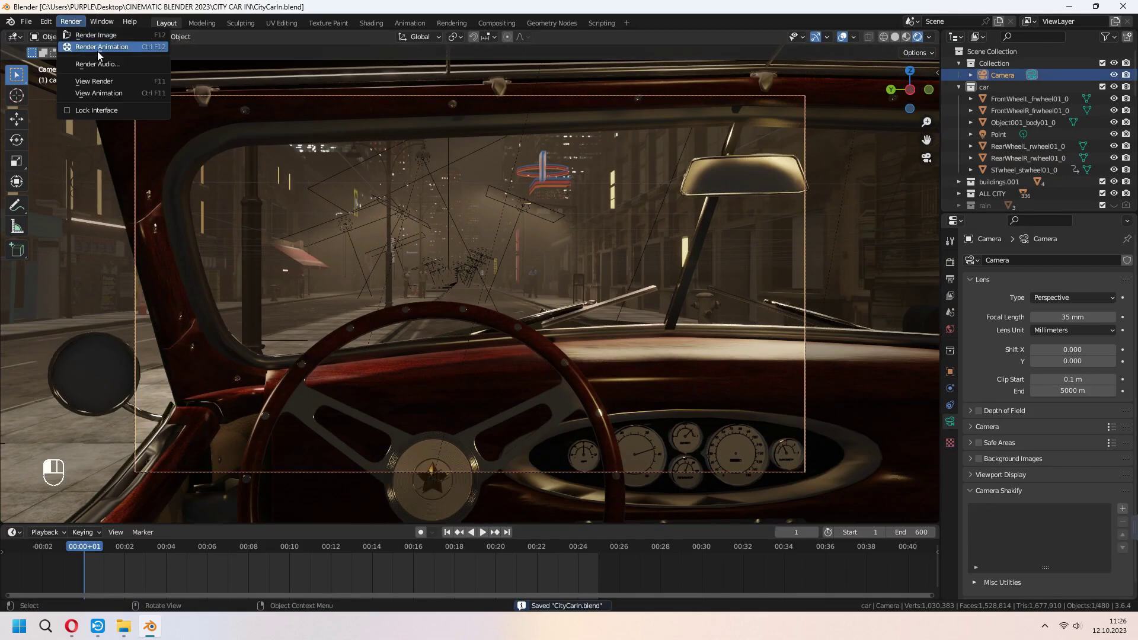
pyautogui.click(129, 45)
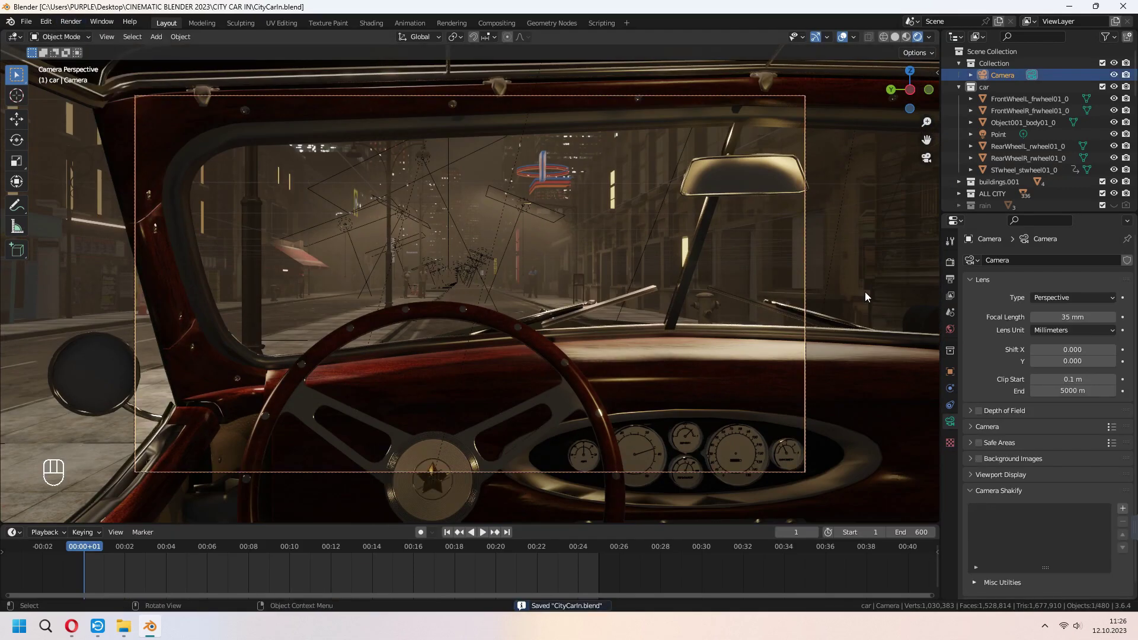
pyautogui.click(950, 279)
pyautogui.scroll(-2, 1005, 479)
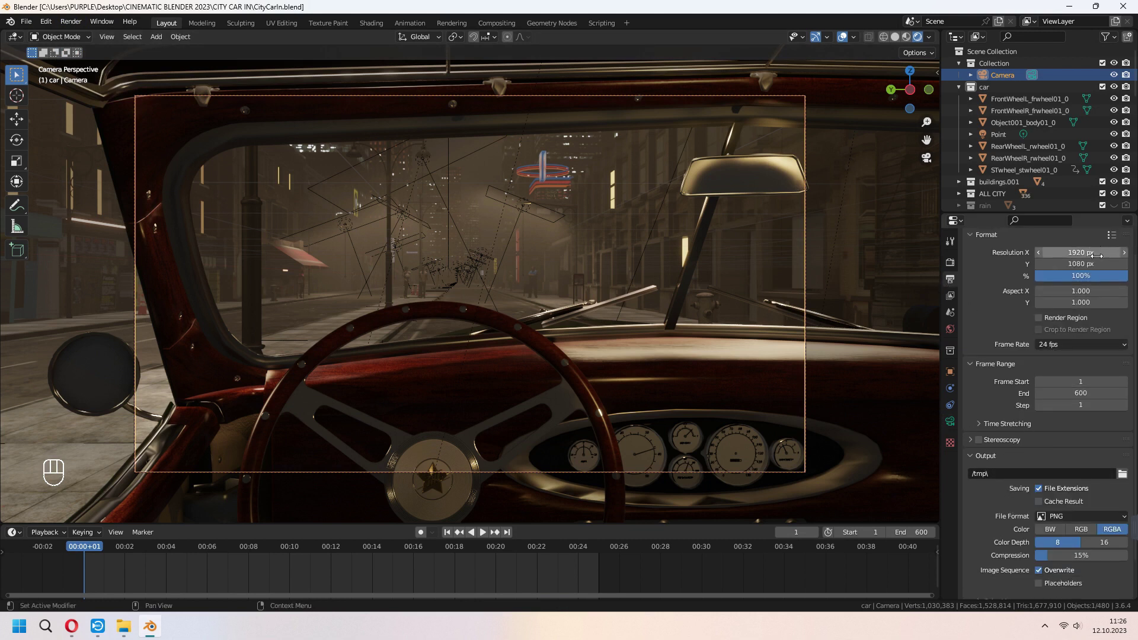
pyautogui.scroll(-2, 1014, 490)
pyautogui.click(1080, 474)
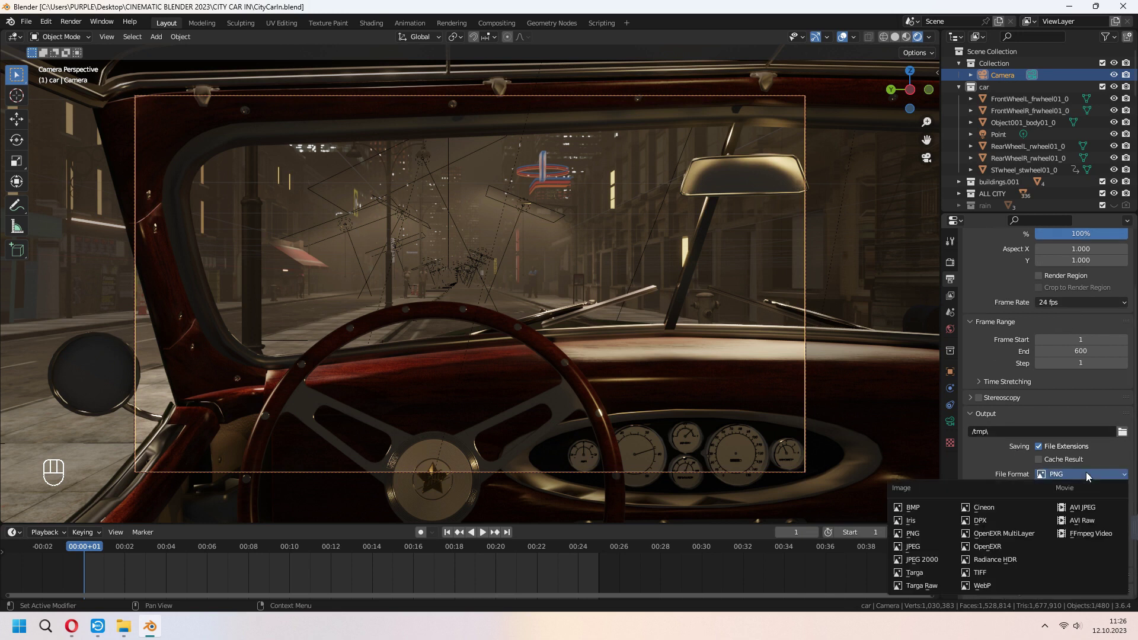
pyautogui.click(1090, 531)
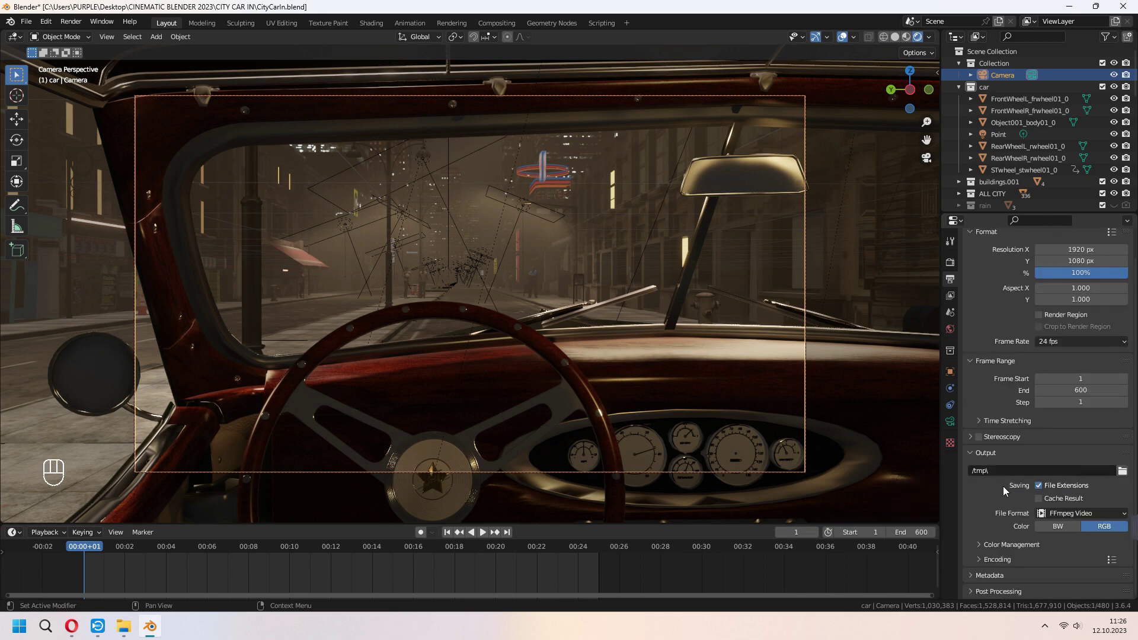
# Set the encoding container to MPEG-4 and render the full animation, frames 1–600
pyautogui.click(987, 561)
pyautogui.scroll(-3, 1067, 465)
pyautogui.click(1067, 459)
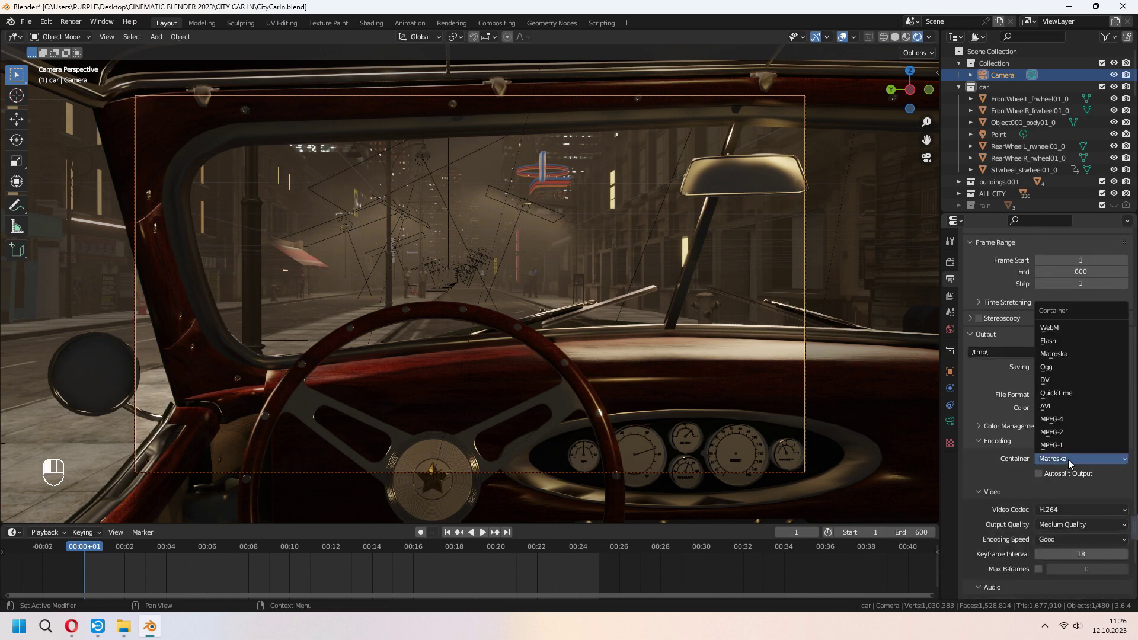
pyautogui.click(1062, 419)
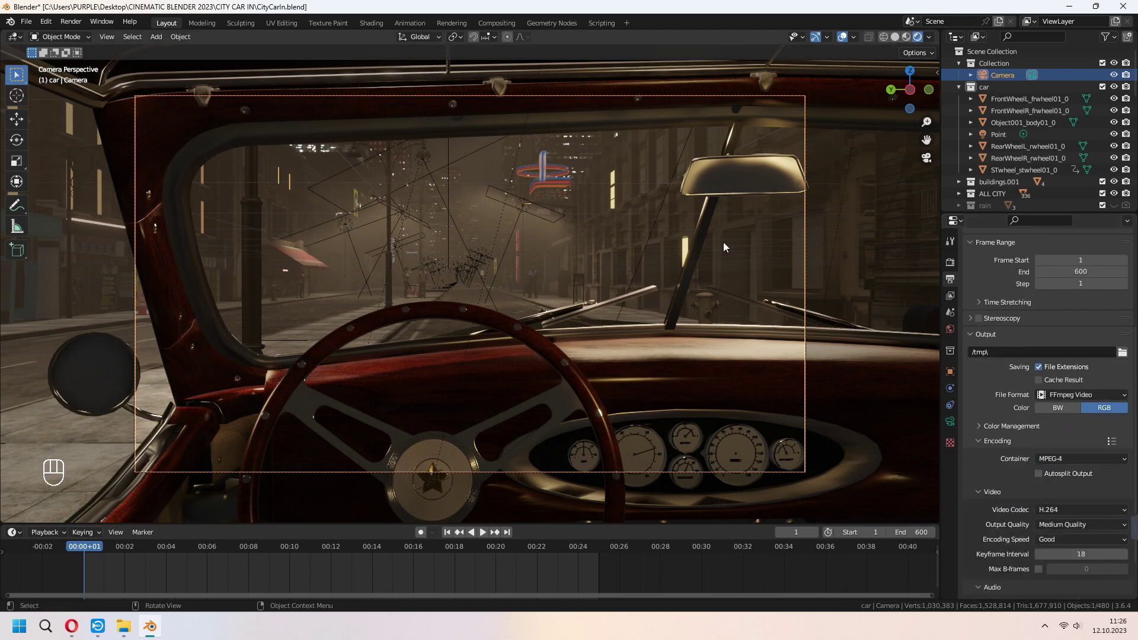
pyautogui.click(70, 23)
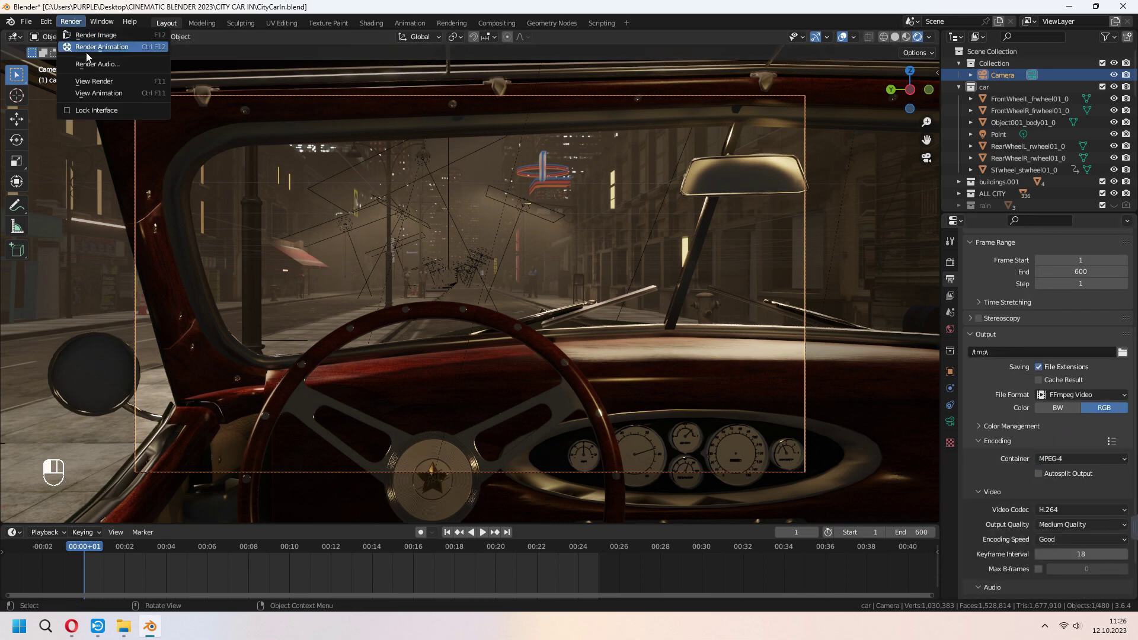
pyautogui.click(128, 46)
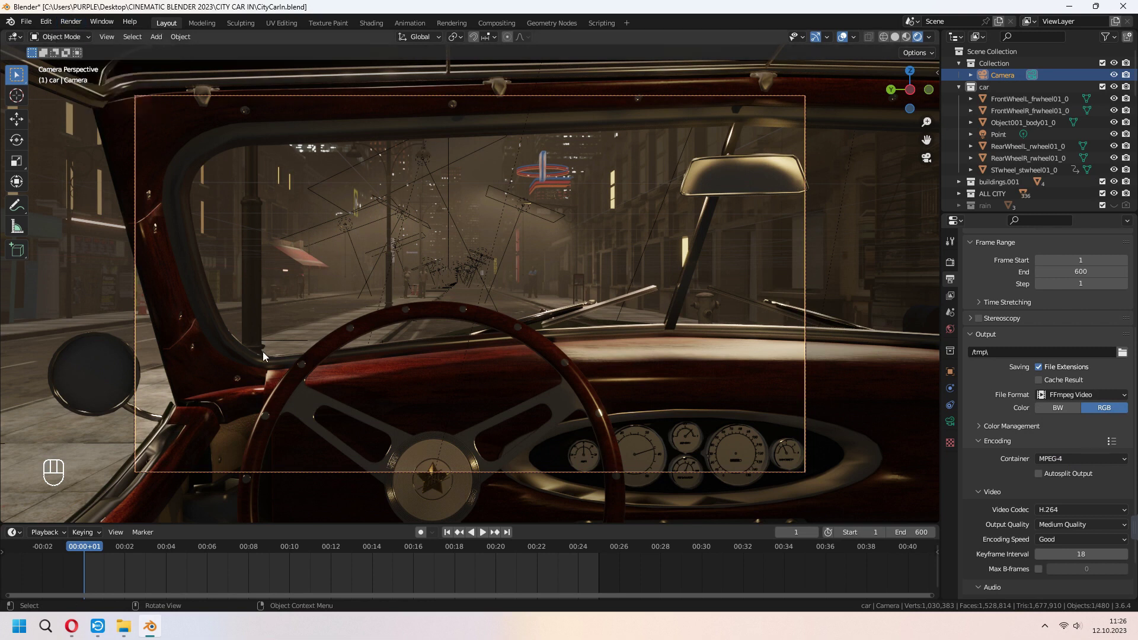